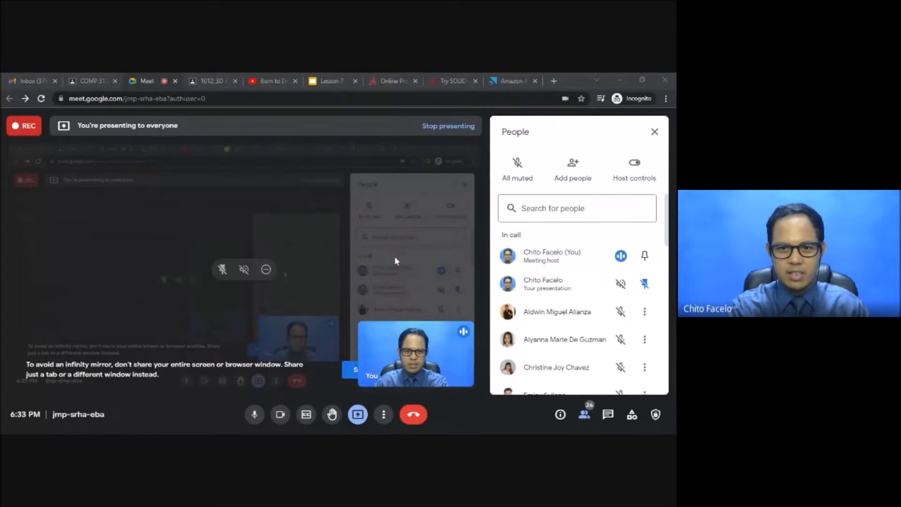
Switch to the Amazon AppStream session and reconnect to the disconnected SOLIDWORKS stream.
left_click(501, 81)
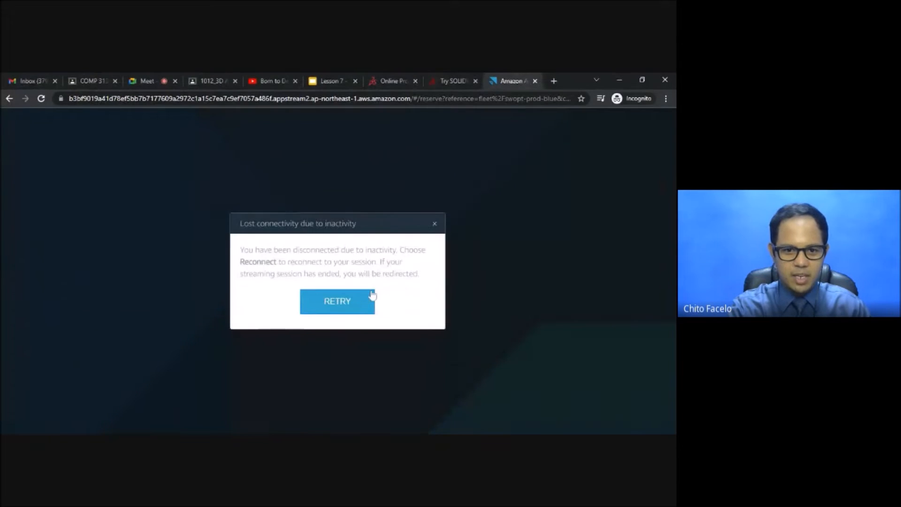
left_click(337, 302)
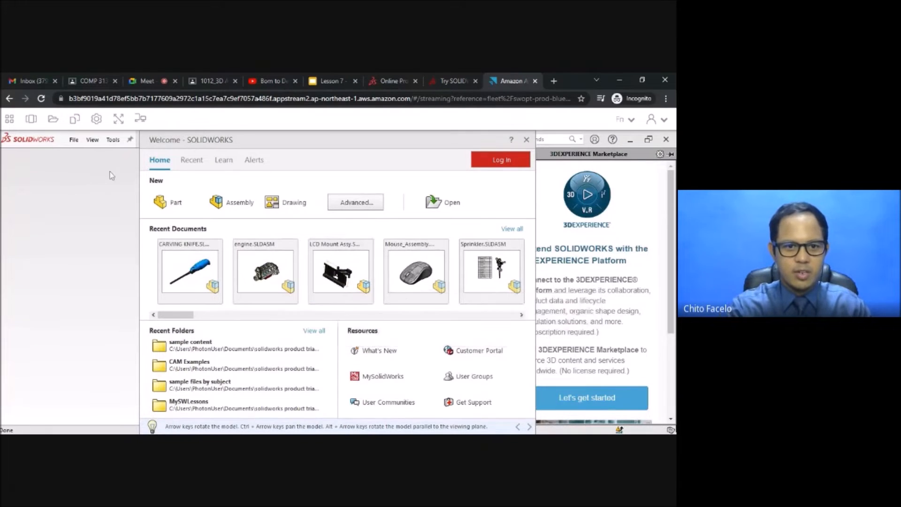
left_click(149, 79)
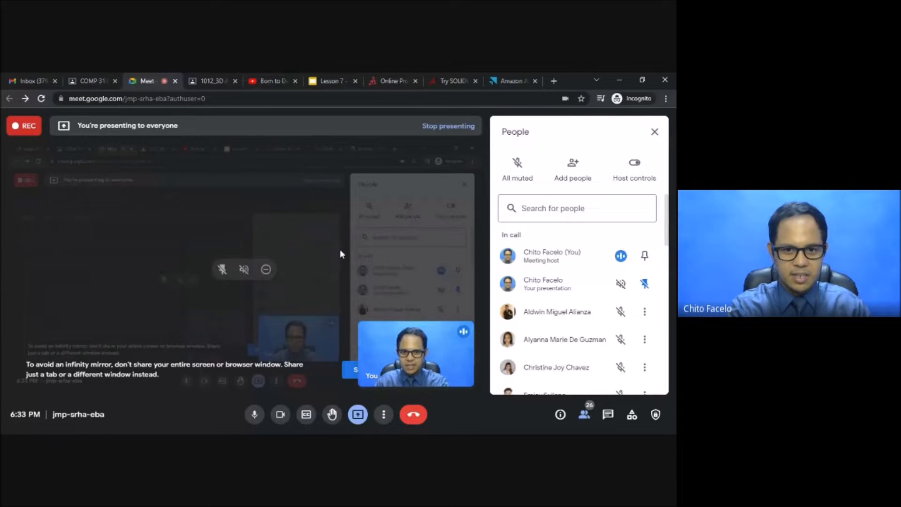
left_click(500, 80)
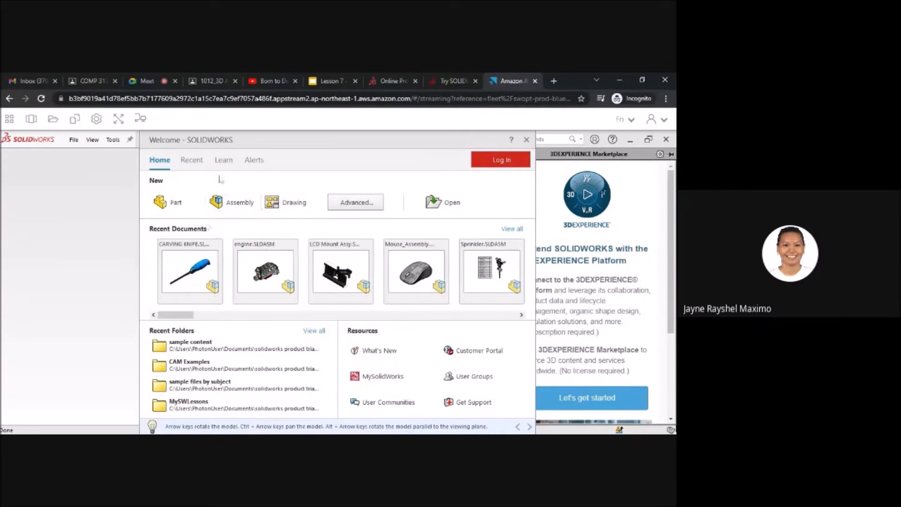
left_click(148, 77)
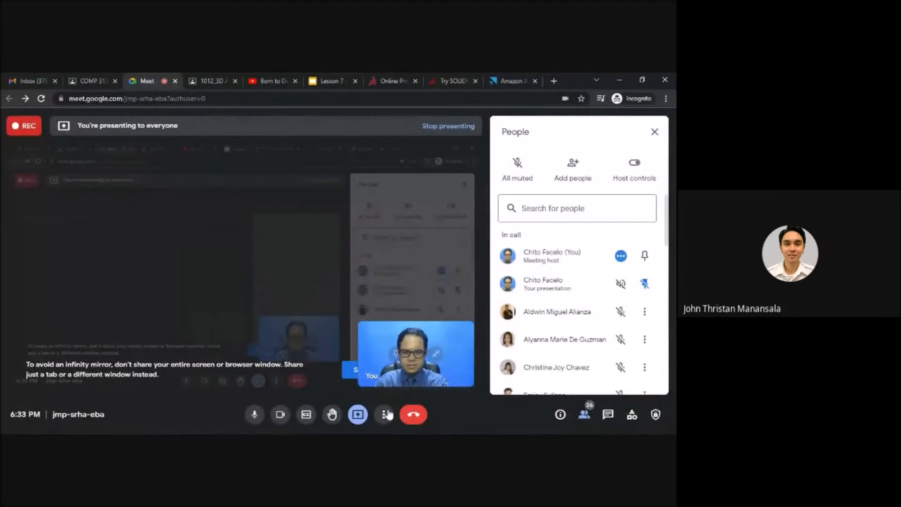
left_click(406, 413)
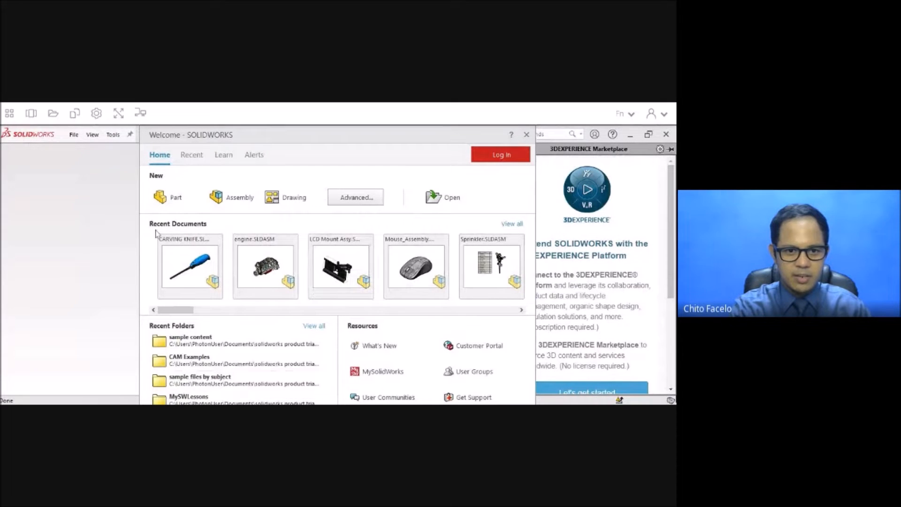
Create a new part with MMGS (millimeter, gram, second) units and the ANSI dimension standard.
left_click(170, 199)
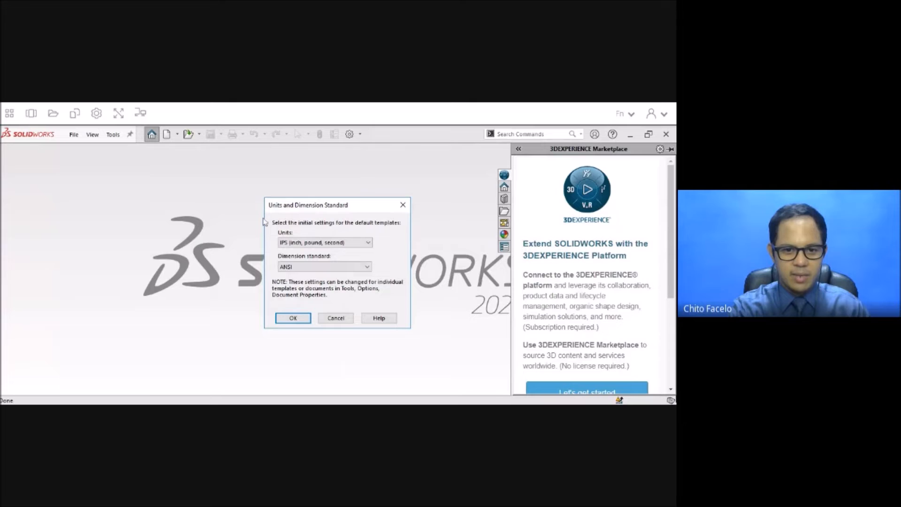
left_click(343, 245)
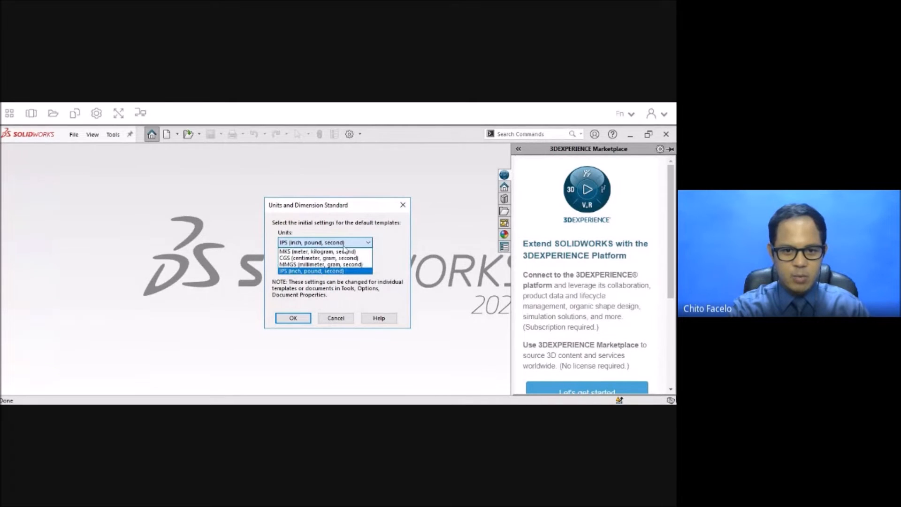
left_click(313, 266)
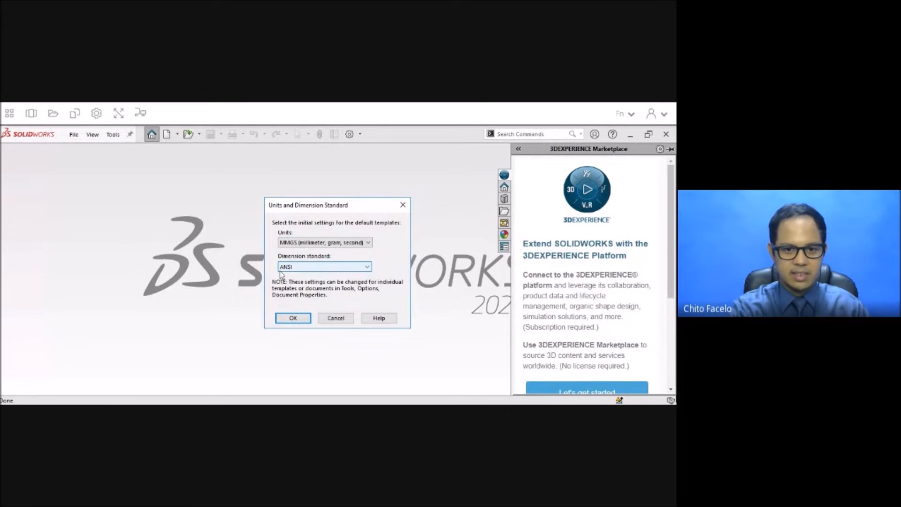
left_click(299, 318)
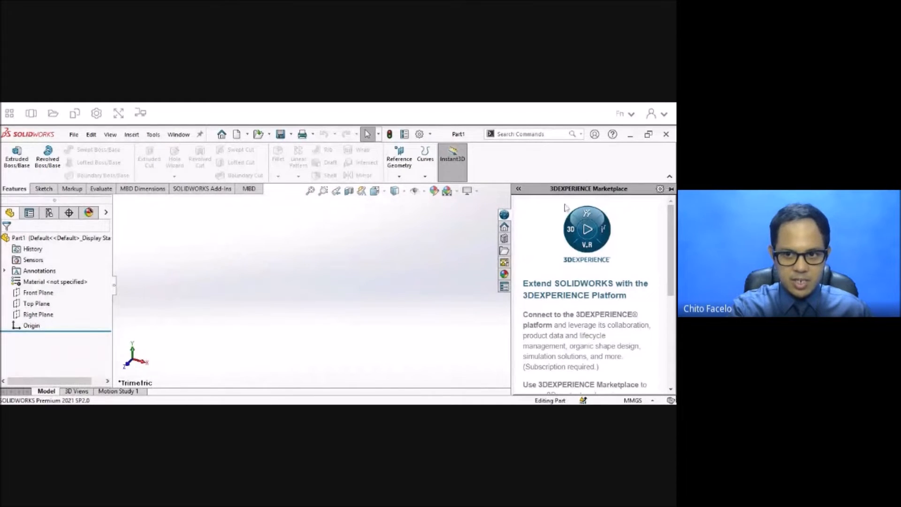
Open the SOLIDWORKS Tutorials and start the Introduction to SOLIDWORKS lesson from Getting Started.
left_click(612, 135)
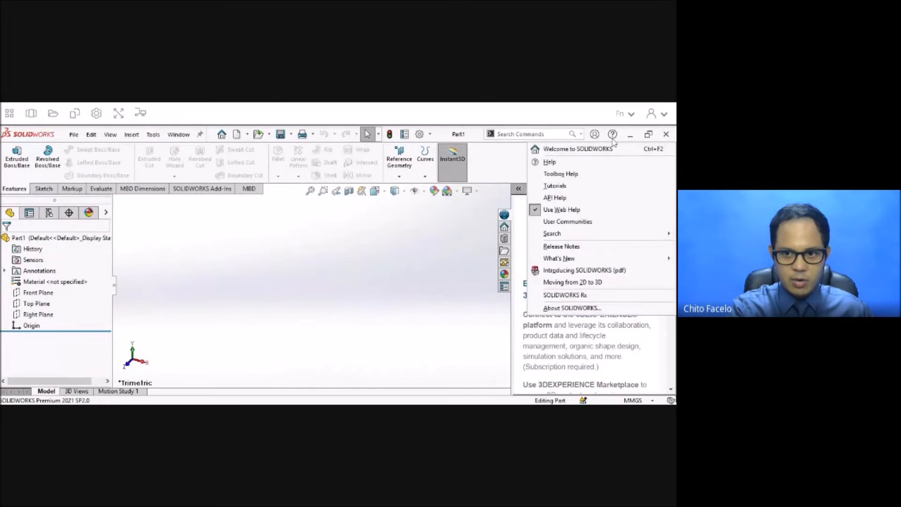
left_click(555, 186)
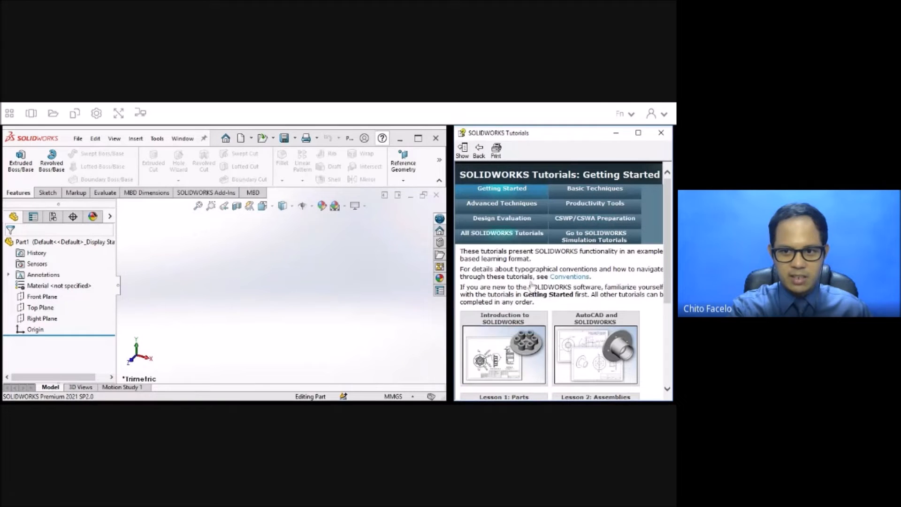
scroll(531, 286, "down", 5)
scroll(532, 287, "up", 4)
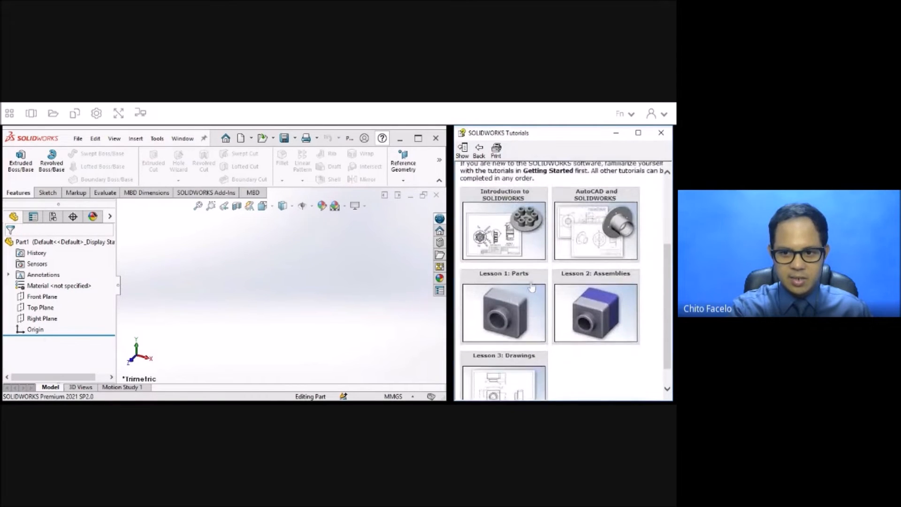
scroll(531, 285, "up", 2)
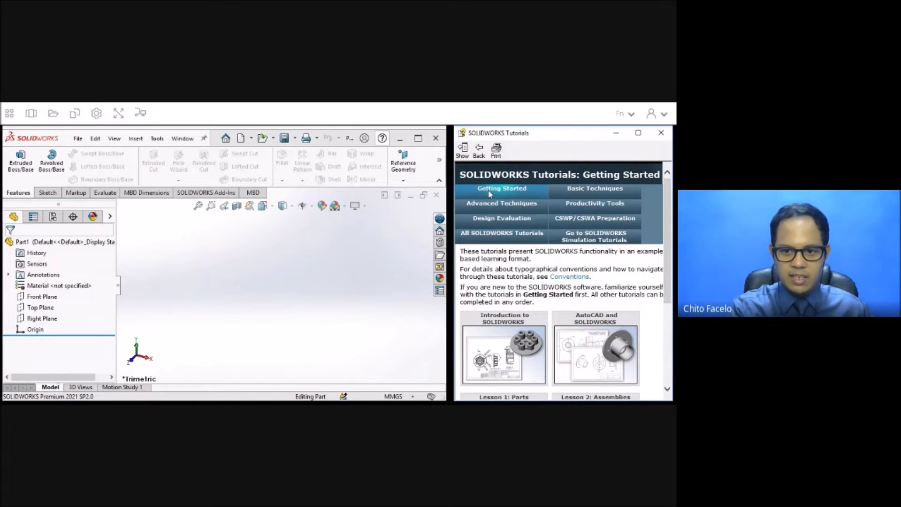
scroll(511, 329, "down", 2)
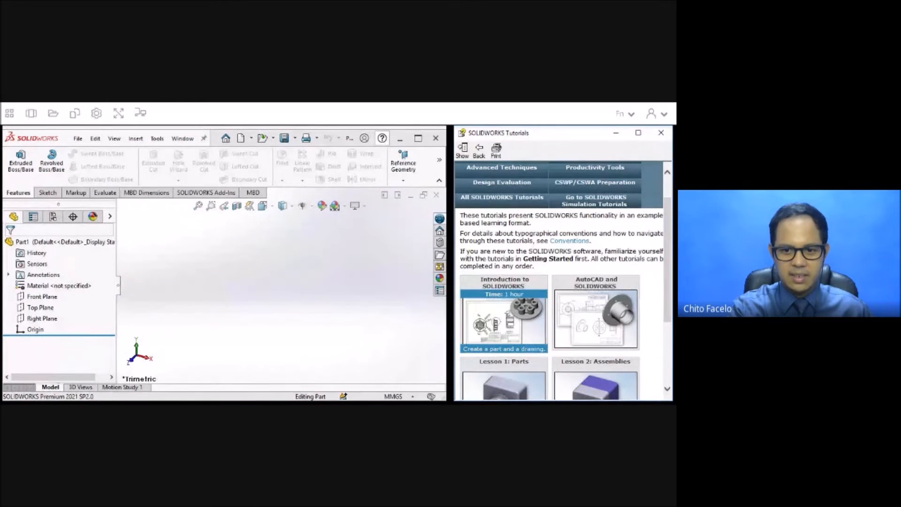
left_click(511, 319)
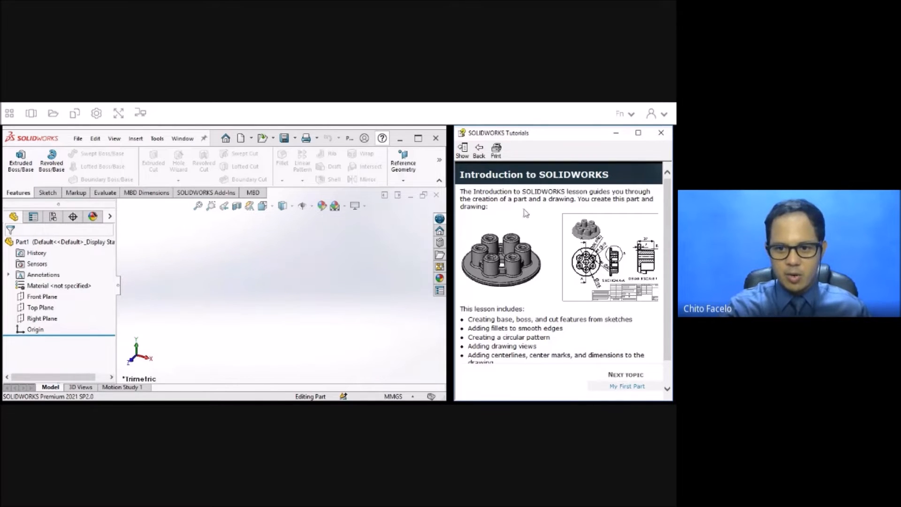
Read through the lesson introduction and the My First Part topic, and advance to Sketching the Circle.
scroll(524, 222, "down", 1)
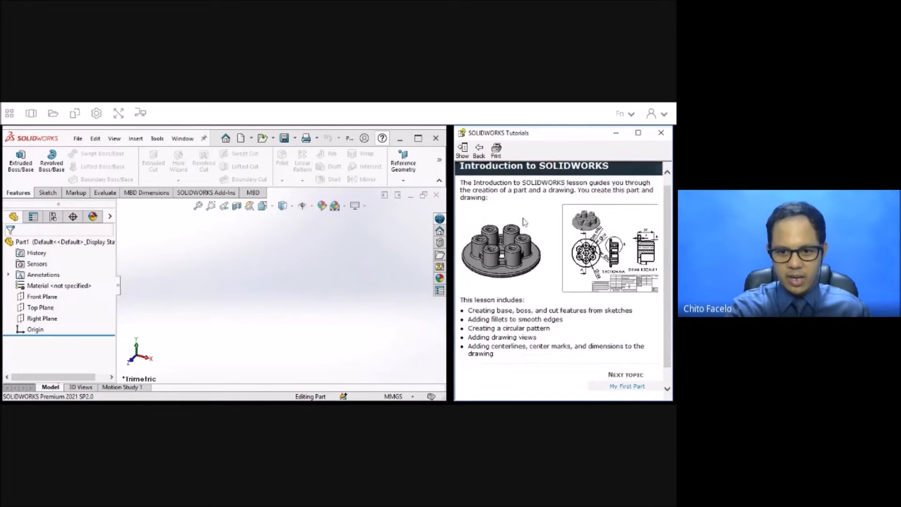
left_click(626, 386)
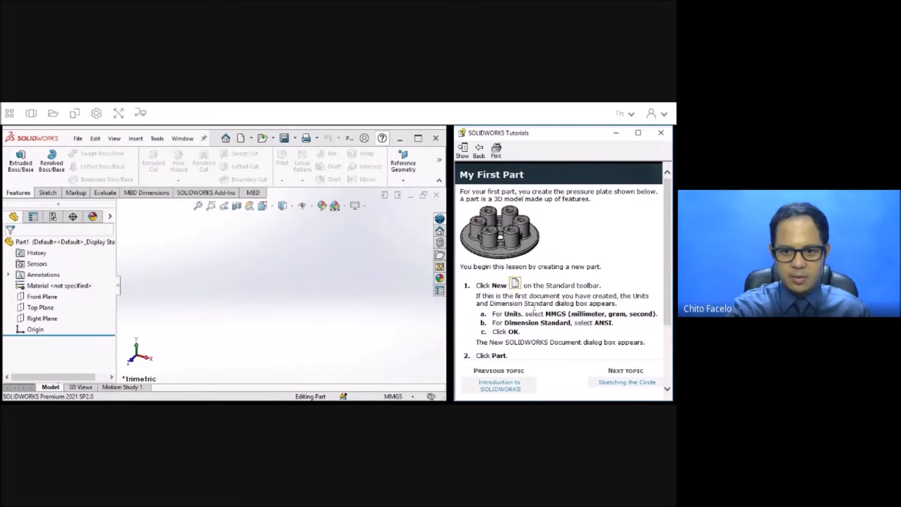
scroll(534, 307, "down", 1)
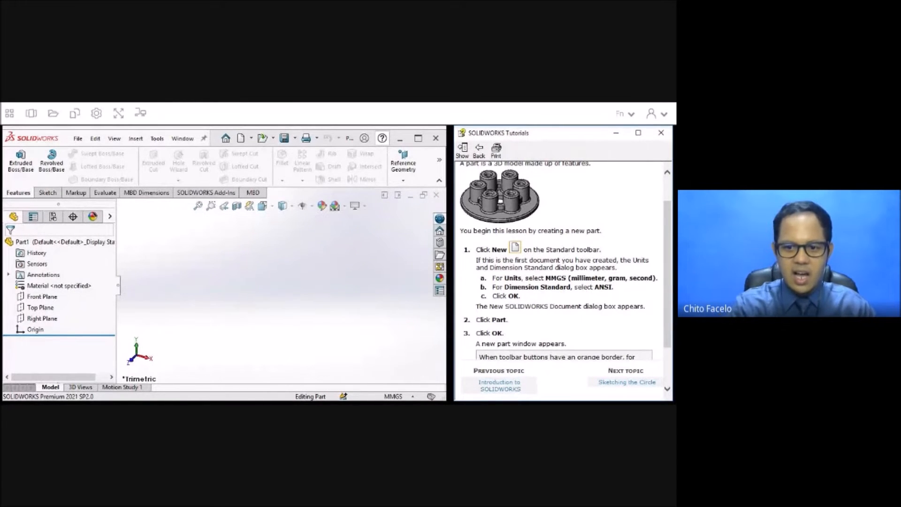
scroll(563, 324, "down", 3)
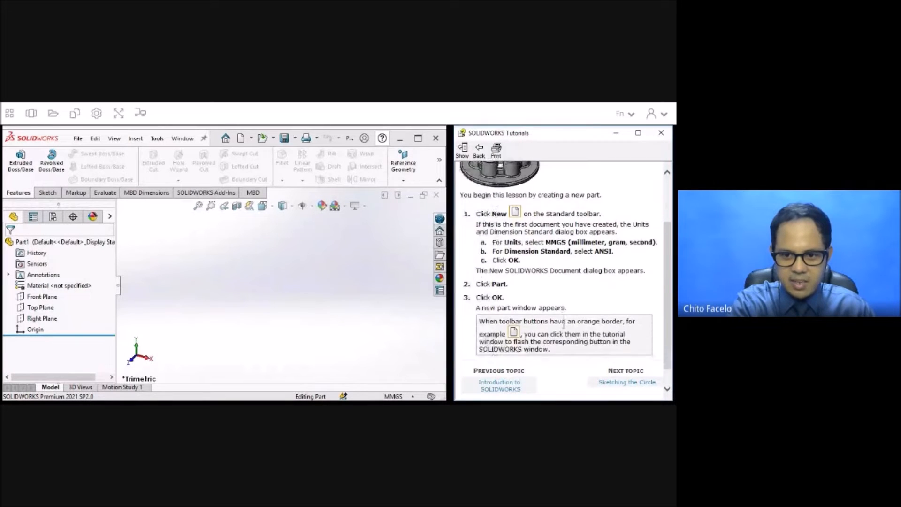
left_click(610, 382)
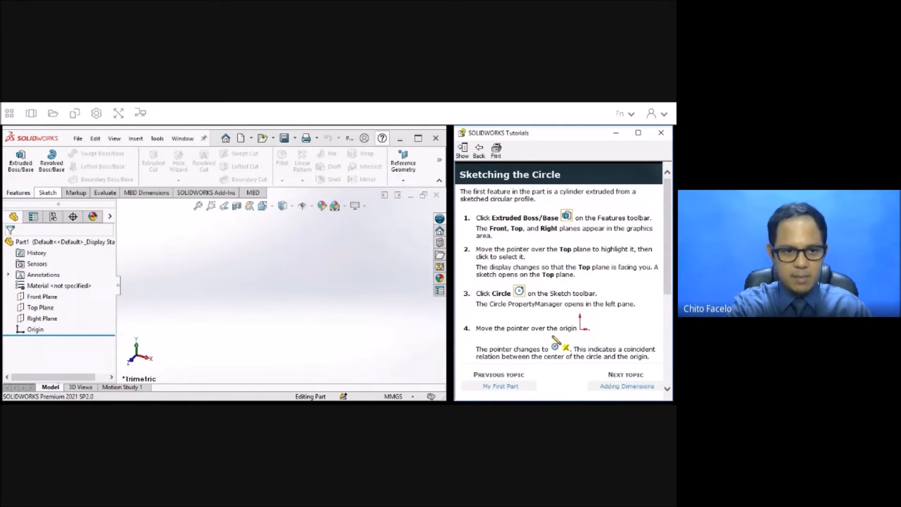
Start an Extruded Boss/Base on the Top Plane and sketch a circle about 132 mm in diameter centred on the origin.
left_click(21, 167)
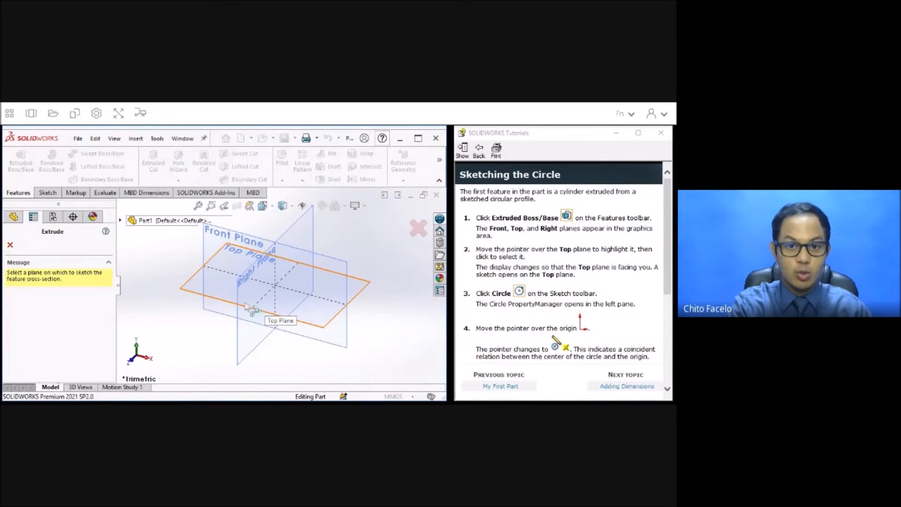
left_click(194, 289)
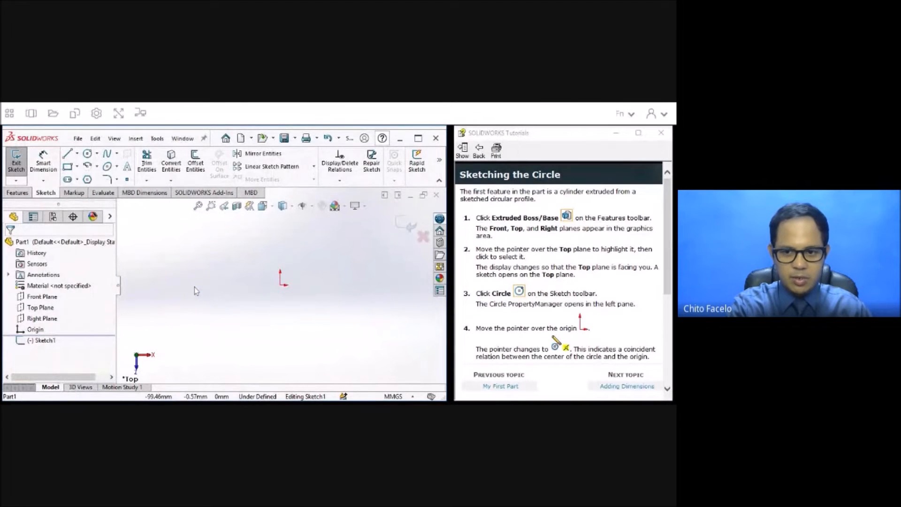
left_click(88, 154)
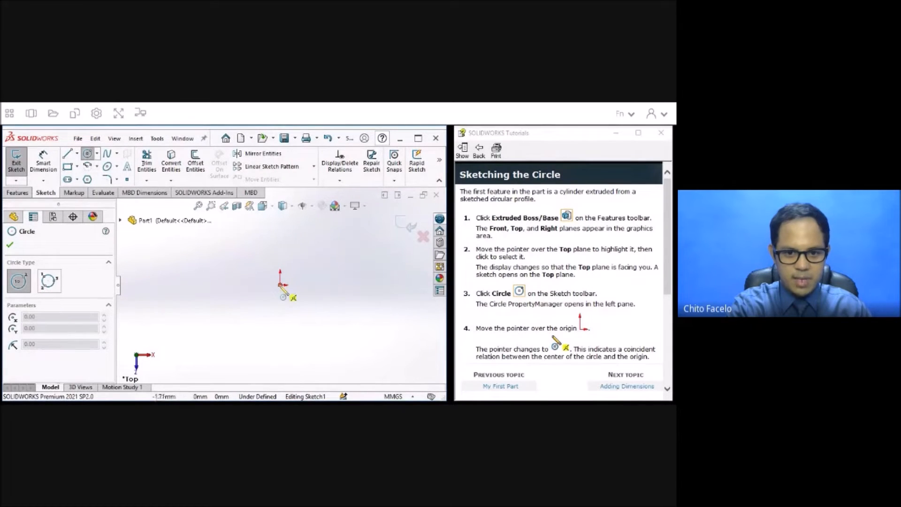
left_click(281, 285)
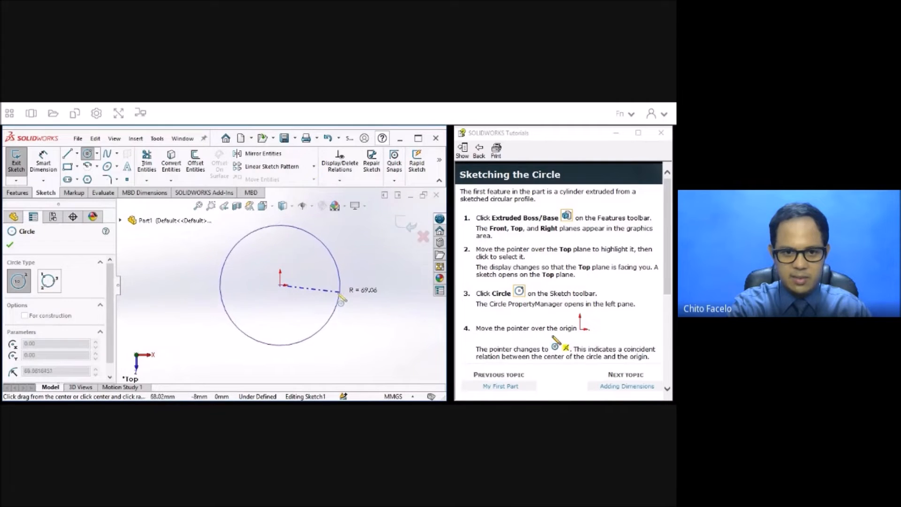
left_click(338, 295)
scroll(585, 296, "down", 6)
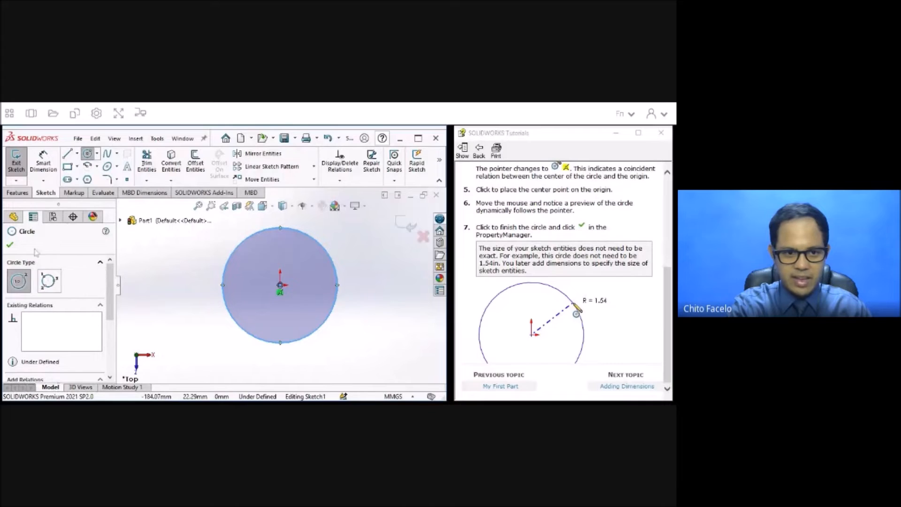
left_click(10, 245)
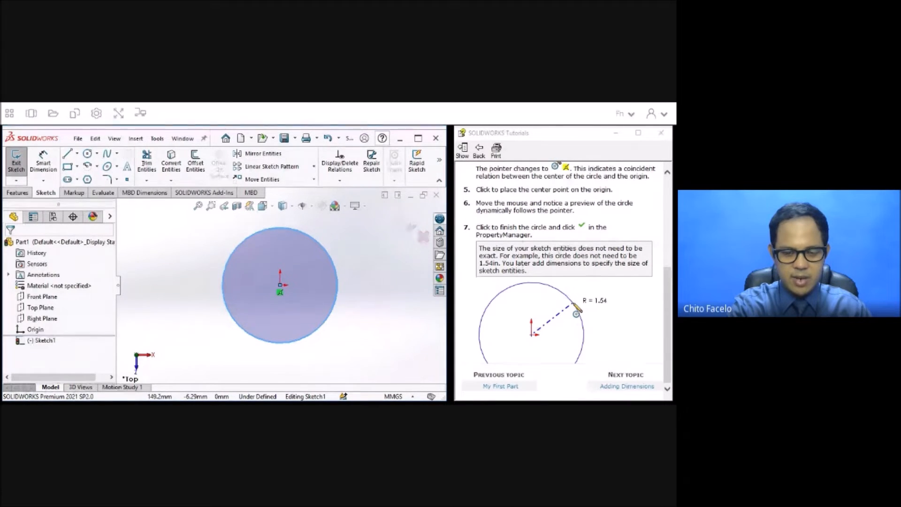
Following the Adding Dimensions topic, dimension the circle's diameter as 128 mm, and advance the tutorial to Extruding the Base Feature.
left_click(628, 386)
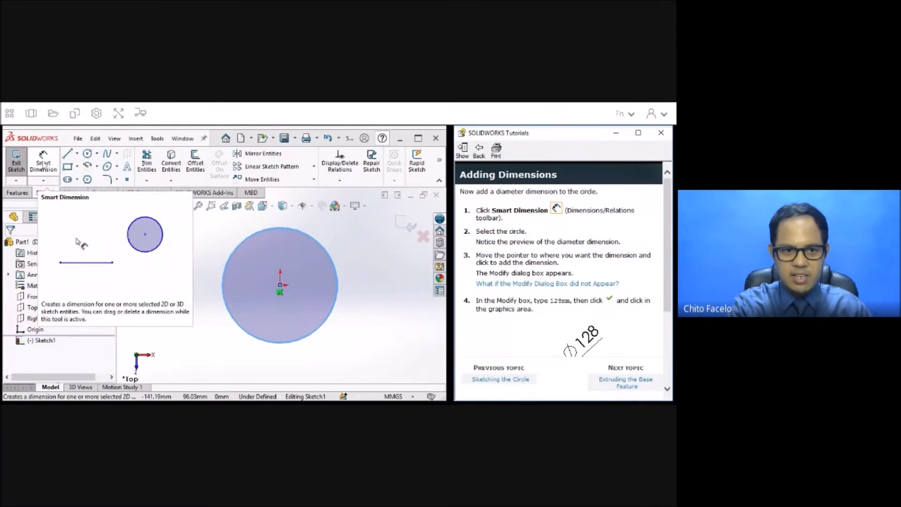
left_click(43, 163)
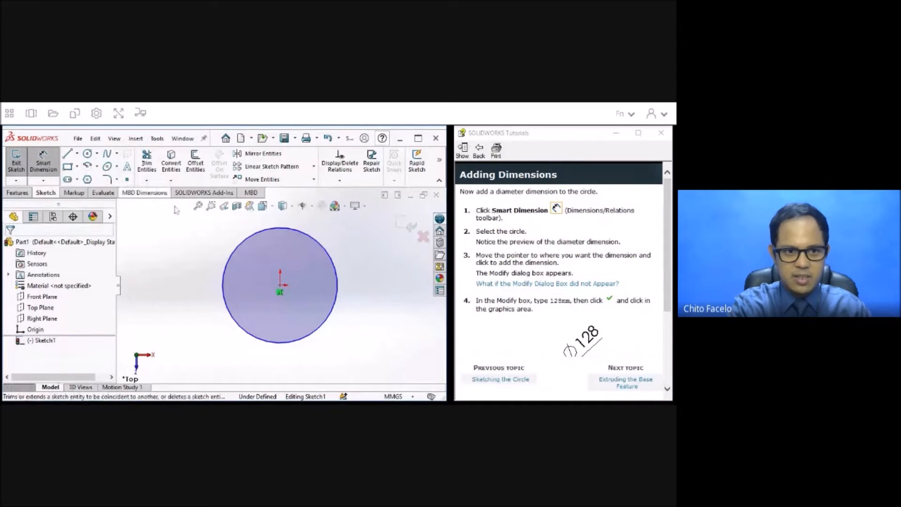
left_click(337, 284)
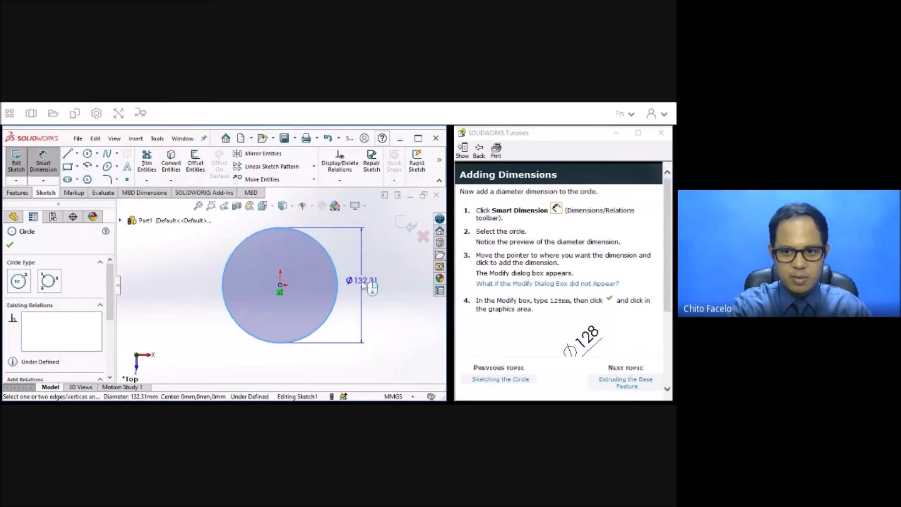
left_click(364, 284)
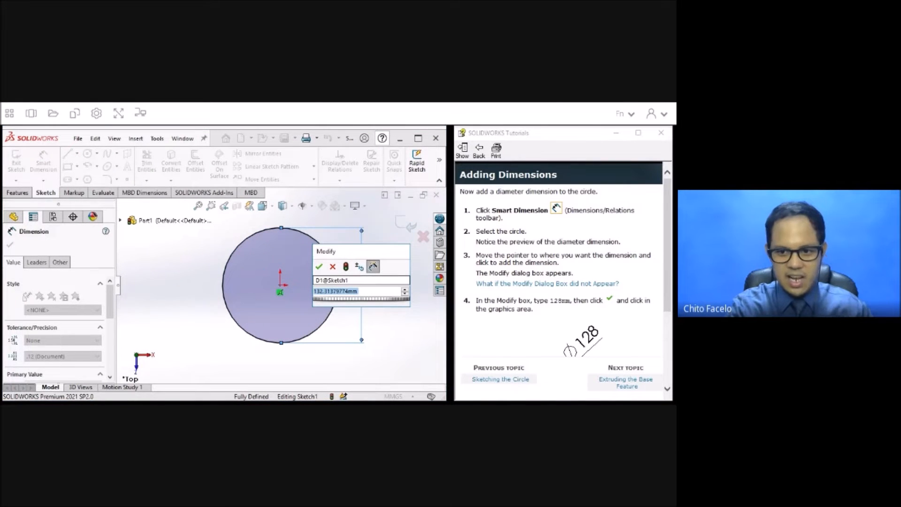
type("128")
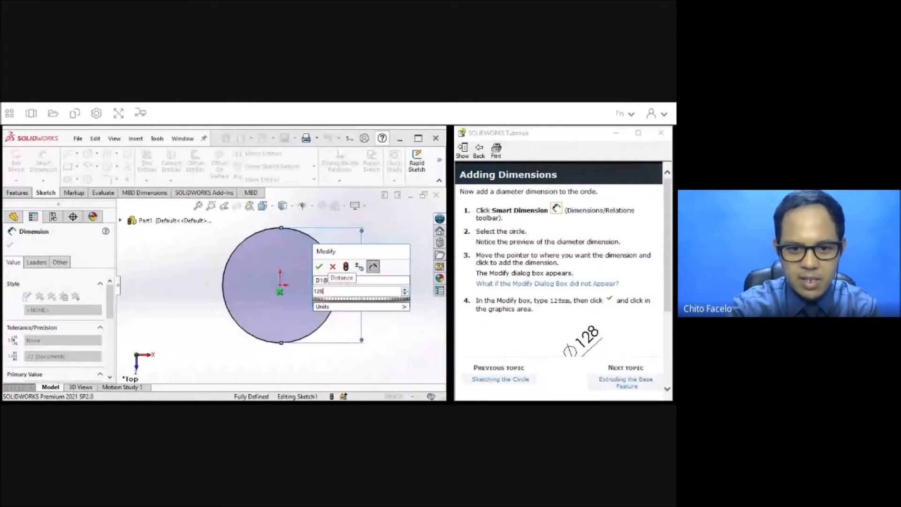
key("Return")
scroll(558, 313, "down", 5)
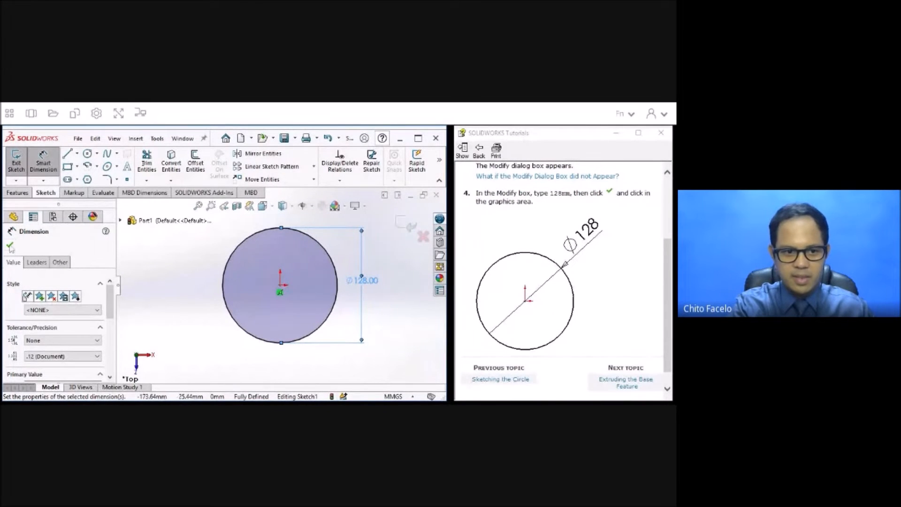
left_click(273, 346)
scroll(608, 341, "down", 1)
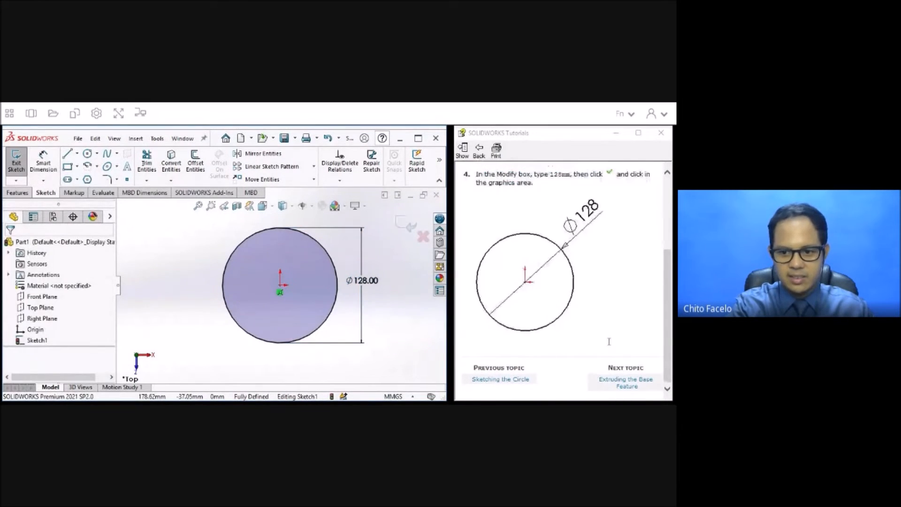
left_click(626, 382)
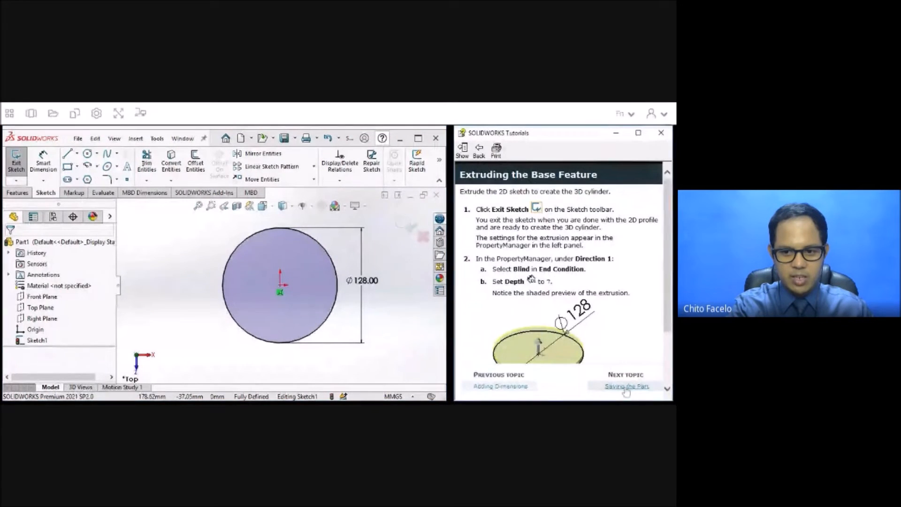
Exit the sketch and extrude the 128 mm circle downward with a Blind end condition and a depth of 7 mm.
left_click(16, 162)
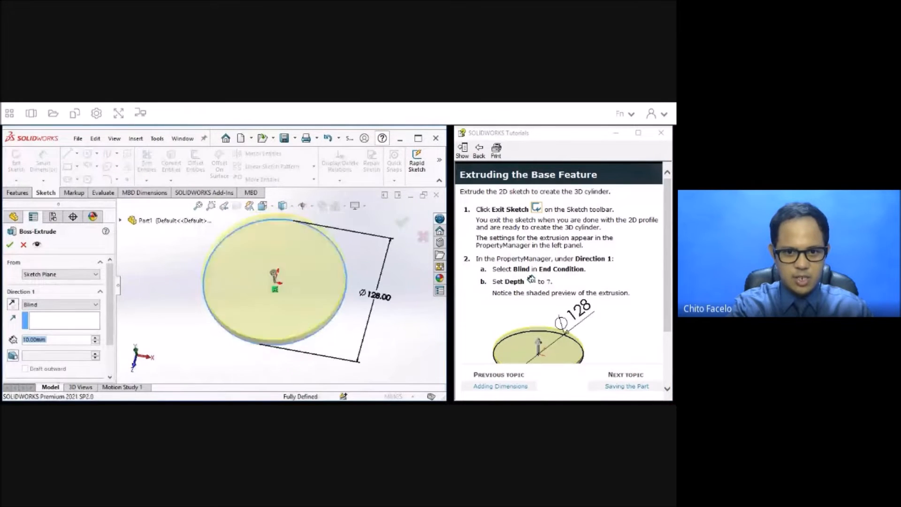
mouse_move(271, 263)
left_mouse_down()
mouse_move(271, 232)
mouse_move(274, 260)
left_mouse_up()
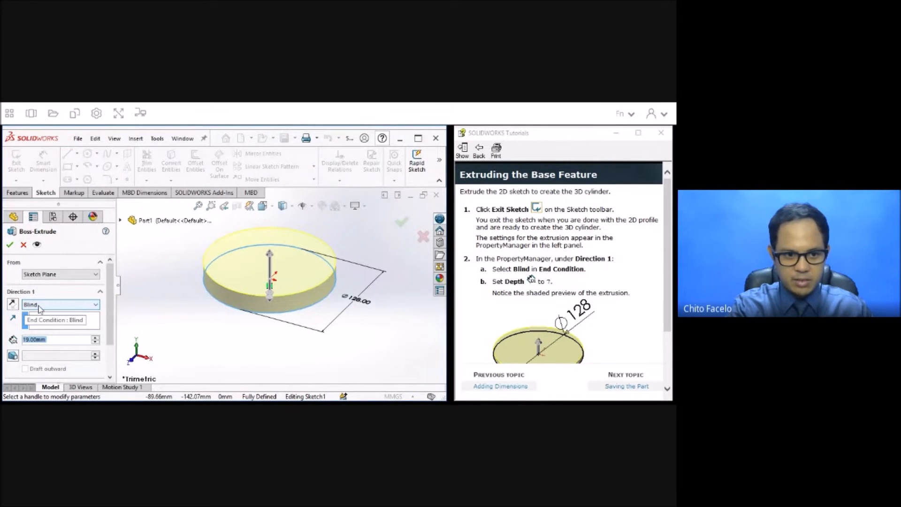
scroll(40, 309, "down", 3)
scroll(40, 309, "up", 3)
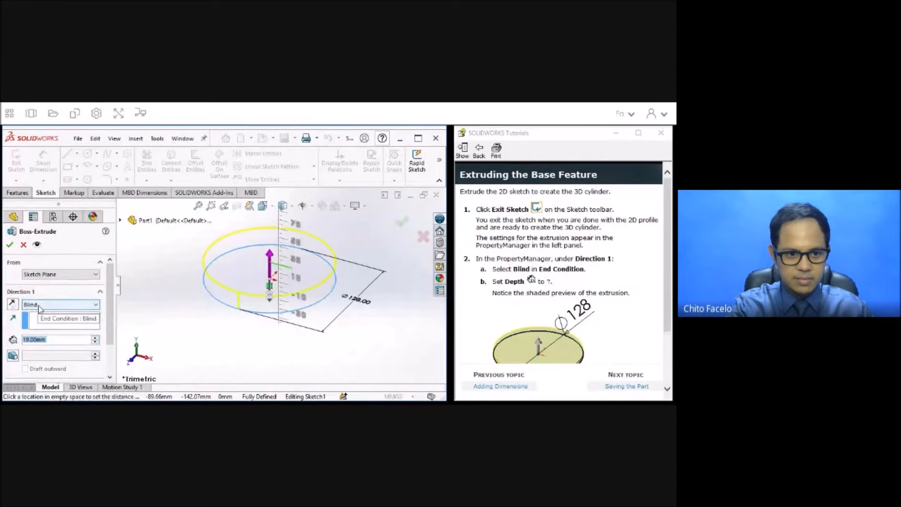
scroll(112, 328, "down", 3)
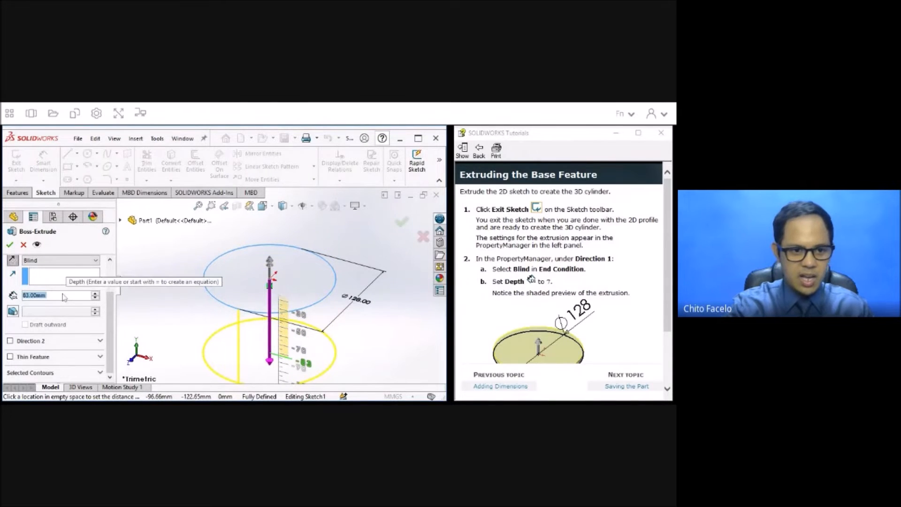
type("7")
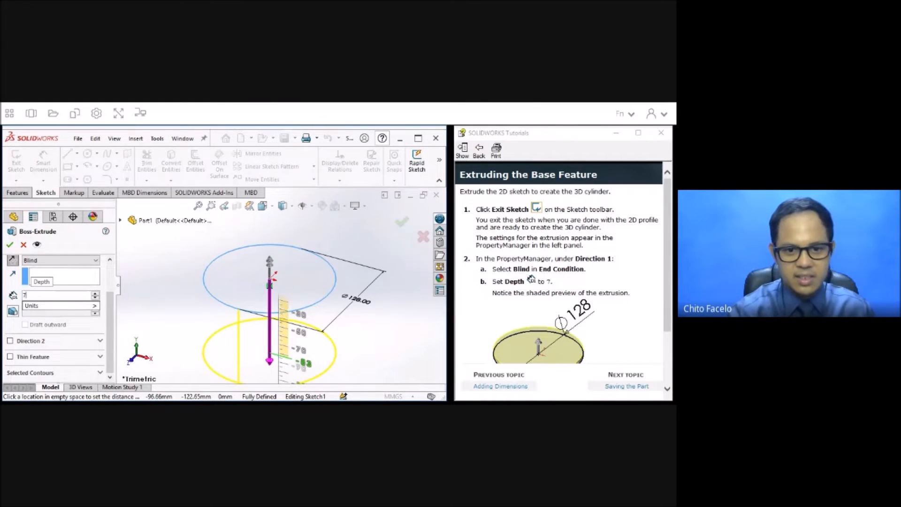
key("Return")
key("Return")
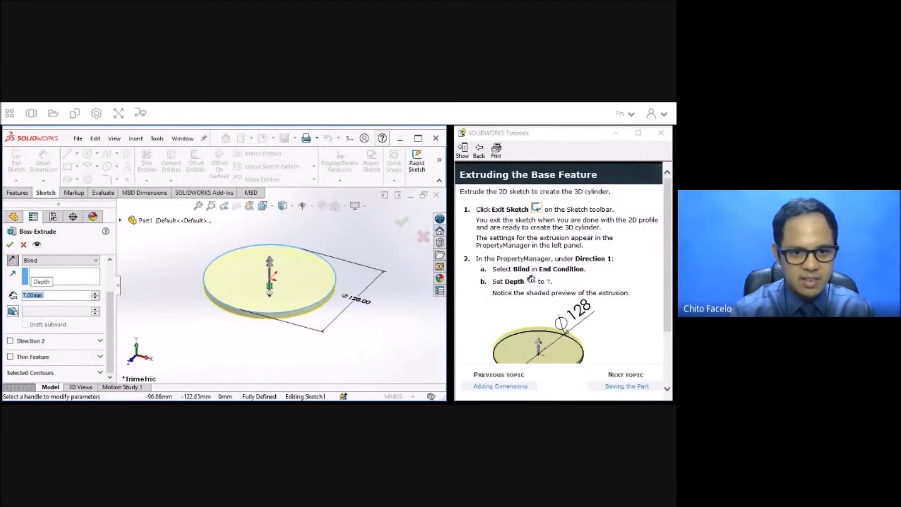
scroll(112, 283, "up", 3)
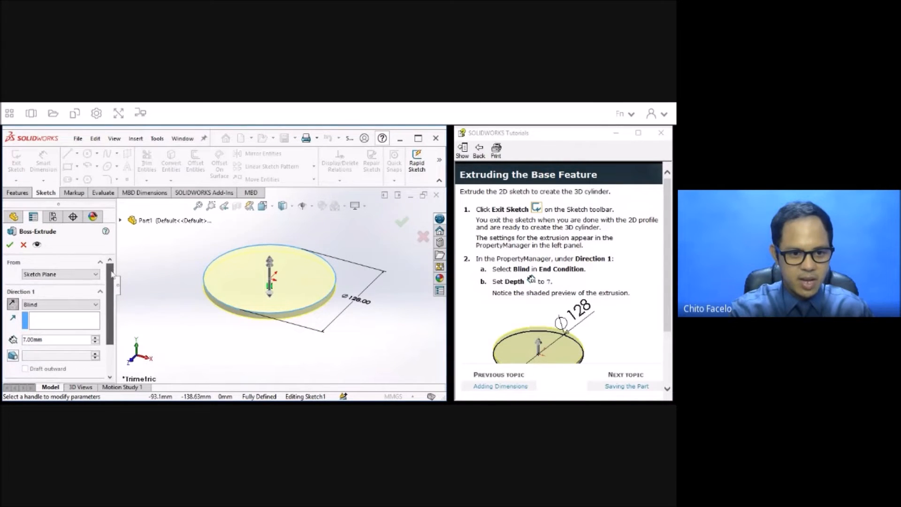
key("Return")
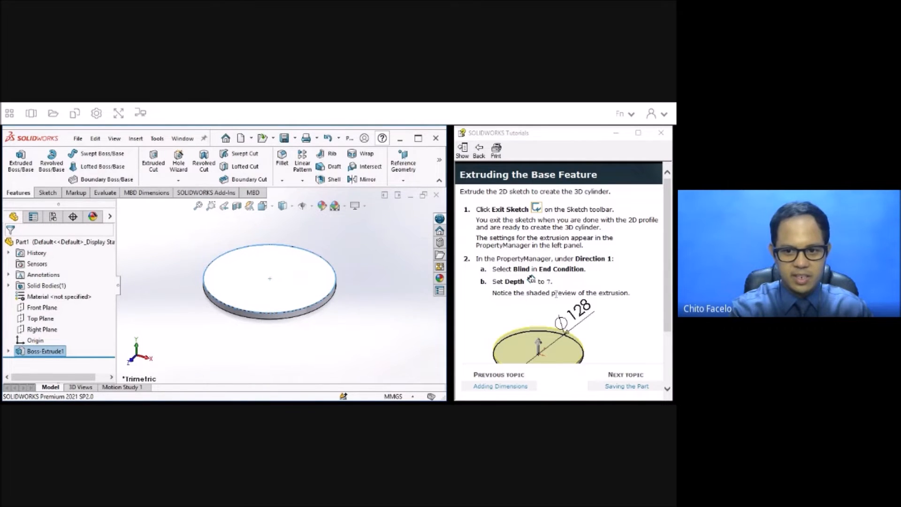
Advance the tutorial to Saving the Part and save the part in the Downloads folder as Pressure Plate.
scroll(555, 293, "down", 3)
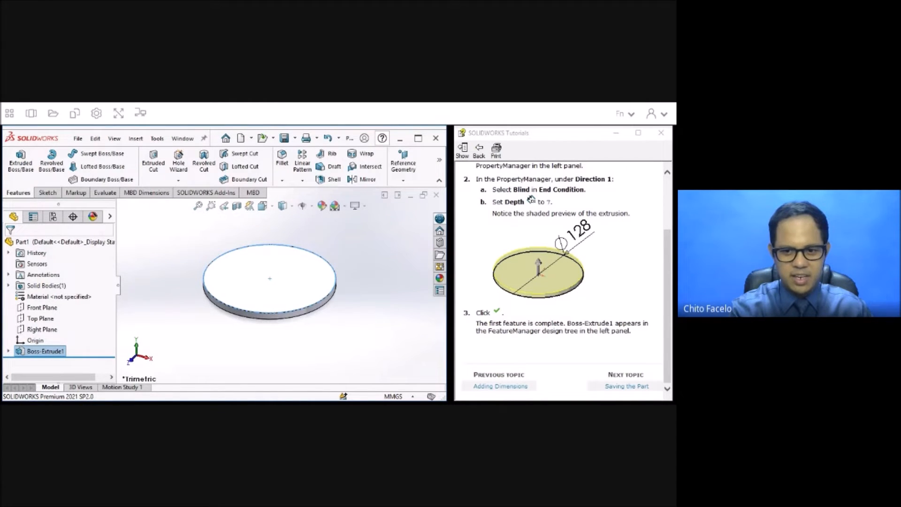
left_click(625, 386)
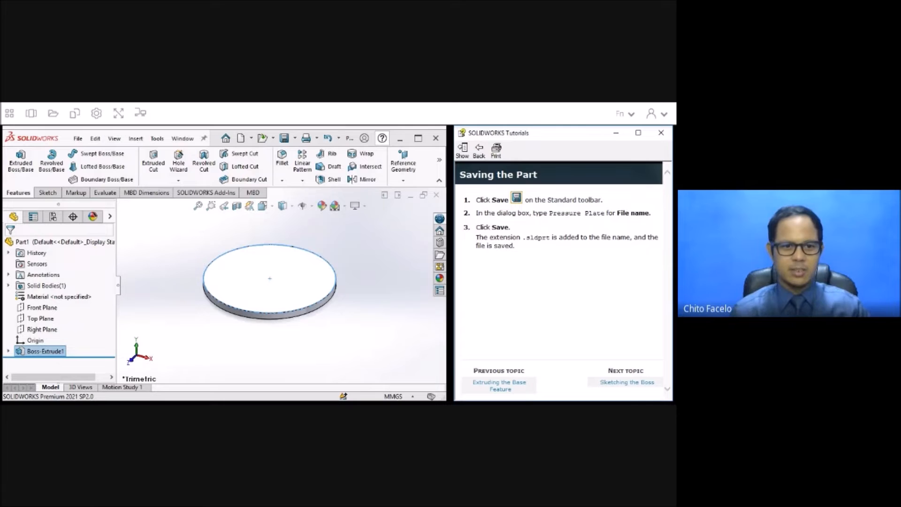
left_click(78, 138)
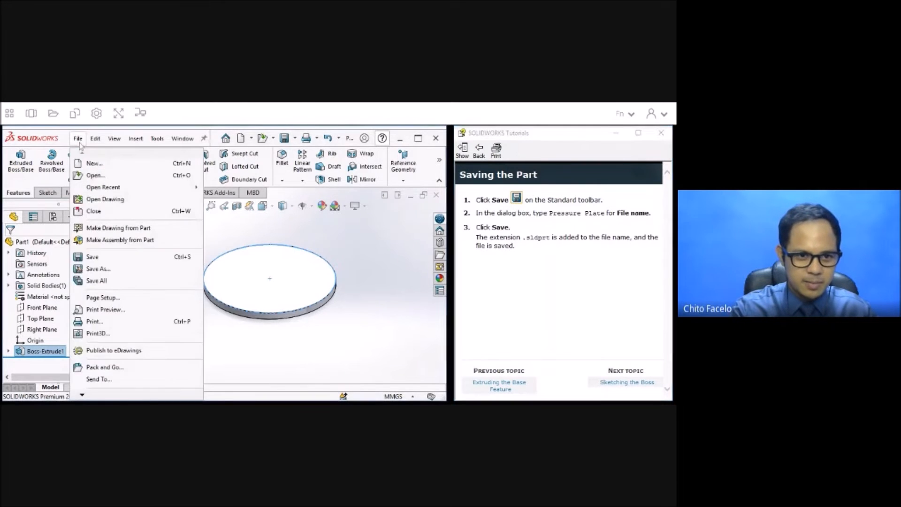
left_click(94, 257)
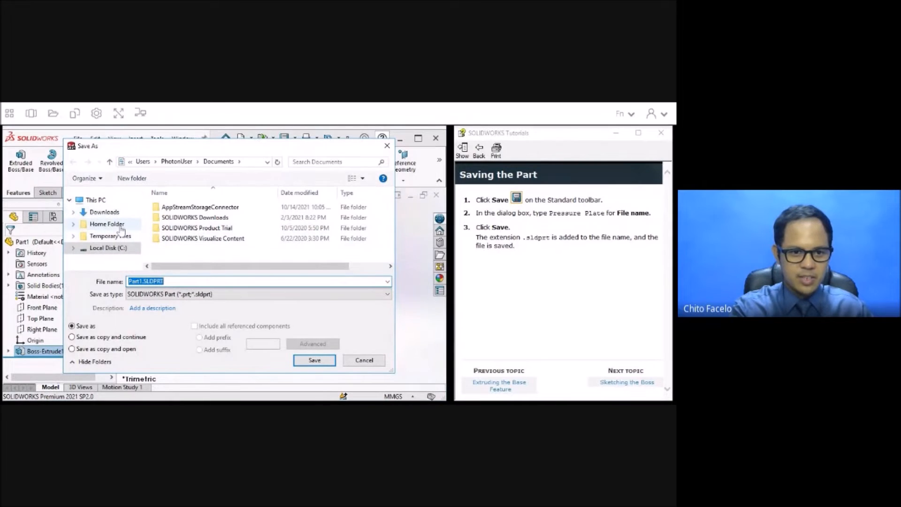
left_click(104, 212)
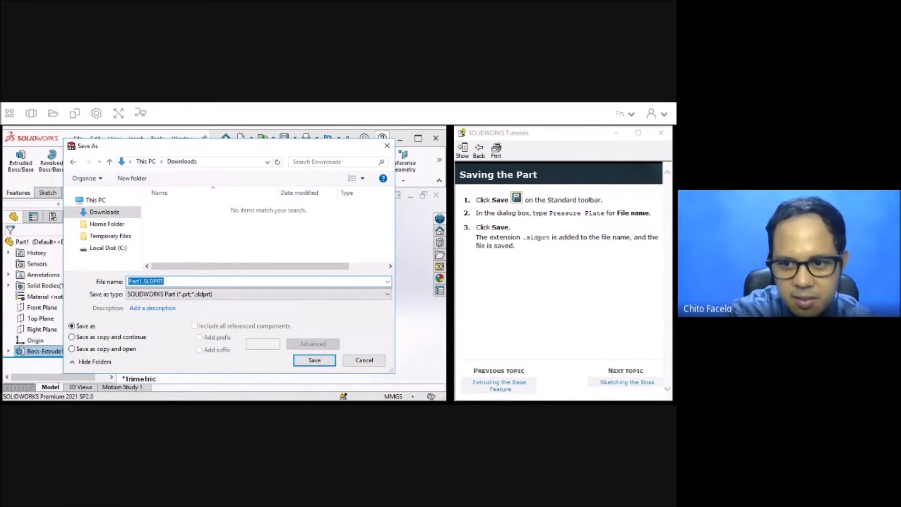
type("pRE")
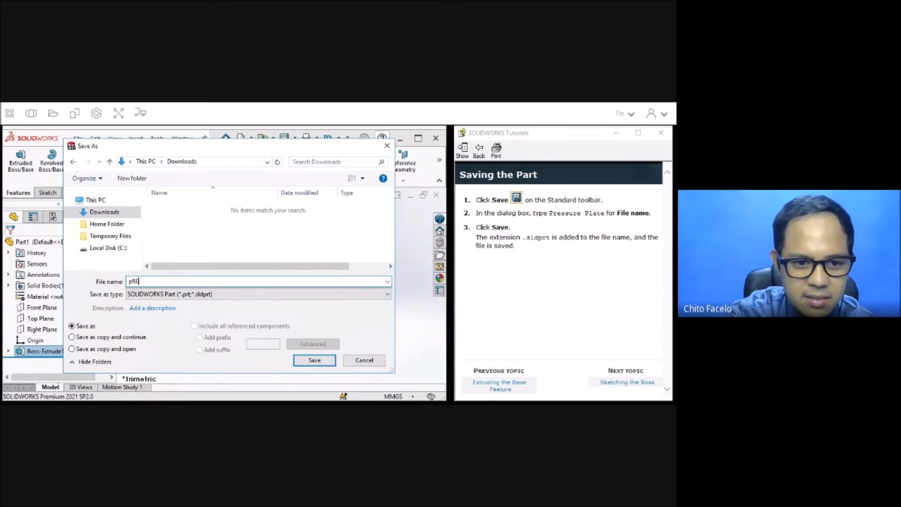
key("BackSpace")
key("BackSpace")
key("BackSpace")
key("BackSpace")
key("BackSpace")
type("P")
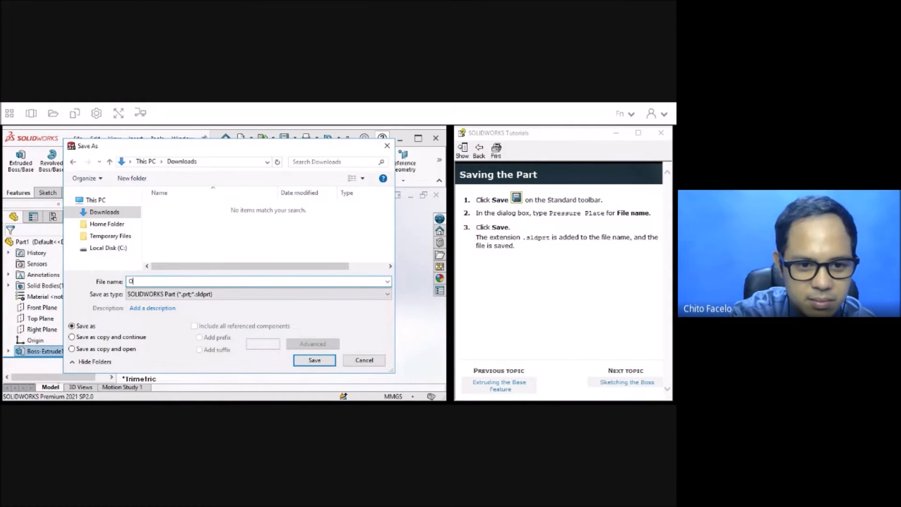
type("ressure Plate")
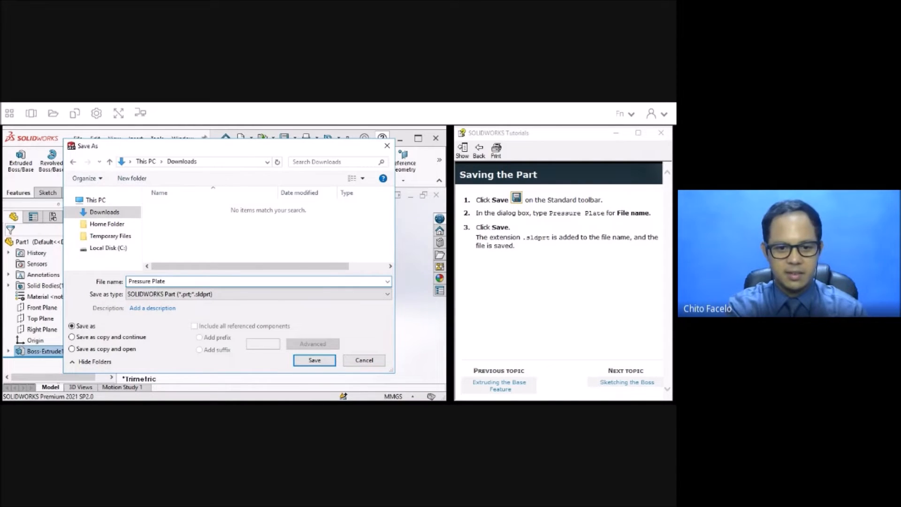
left_click(315, 360)
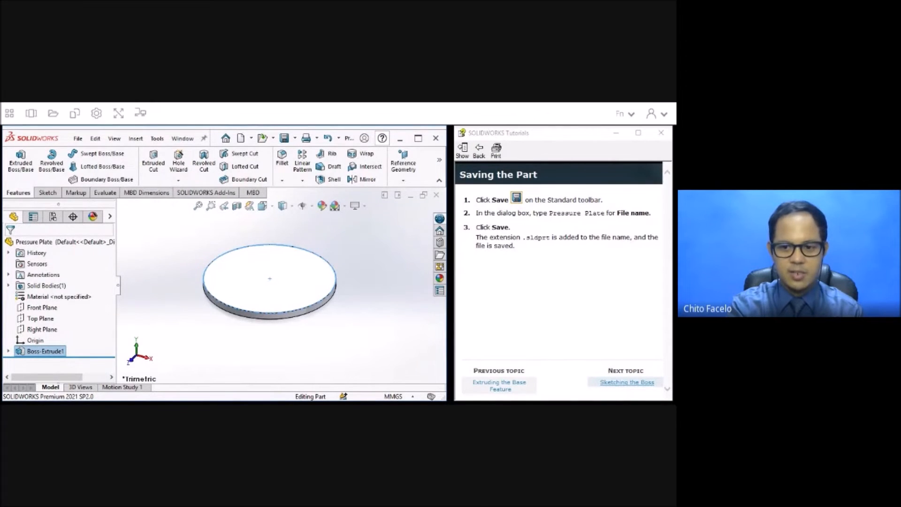
Advance to Sketching the Boss, start an Extruded Boss/Base on the plate's top face, and sketch a circle about 73 mm in diameter centred on the origin.
left_click(485, 345)
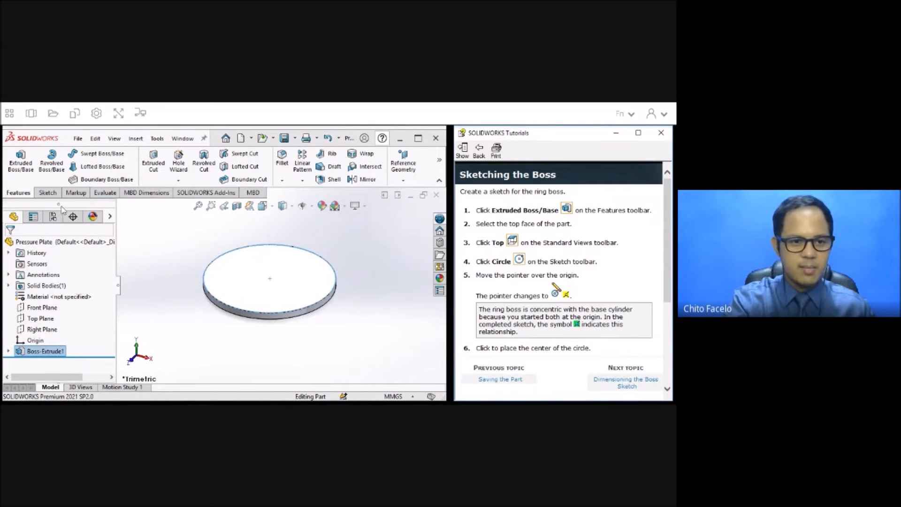
left_click(22, 175)
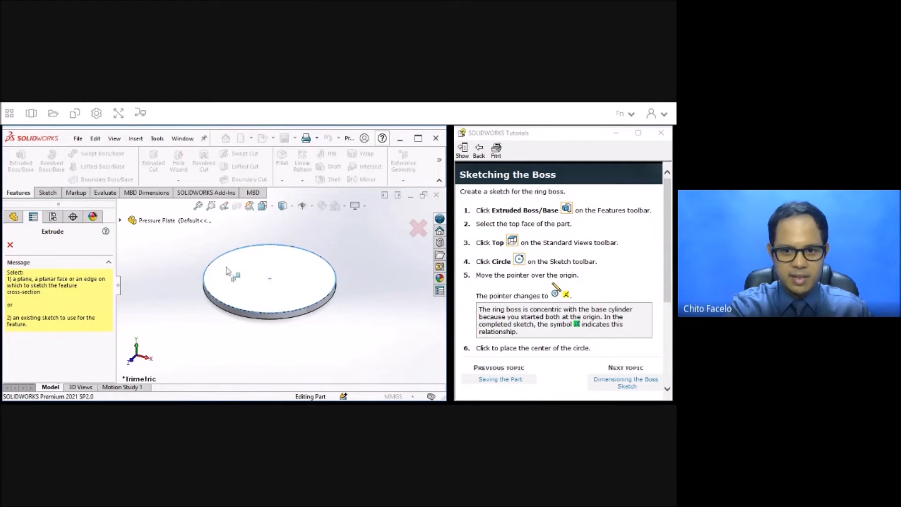
left_click(304, 277)
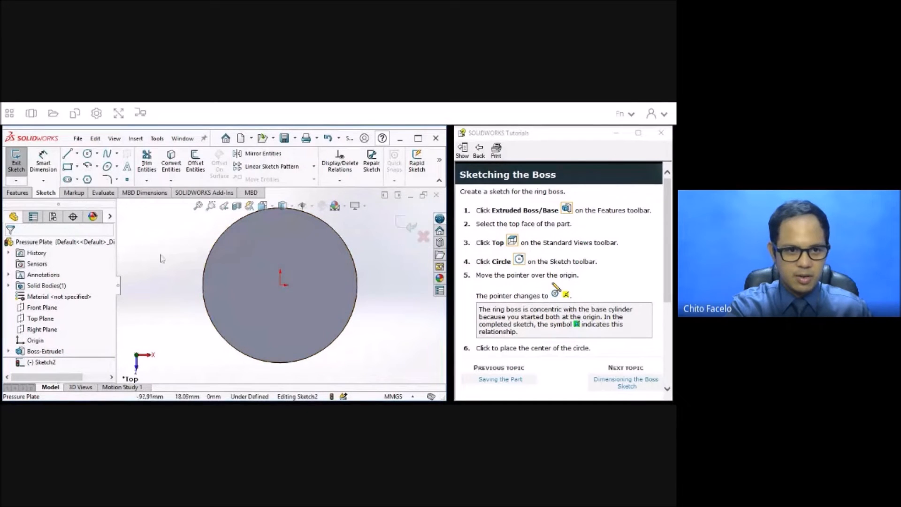
left_click(87, 153)
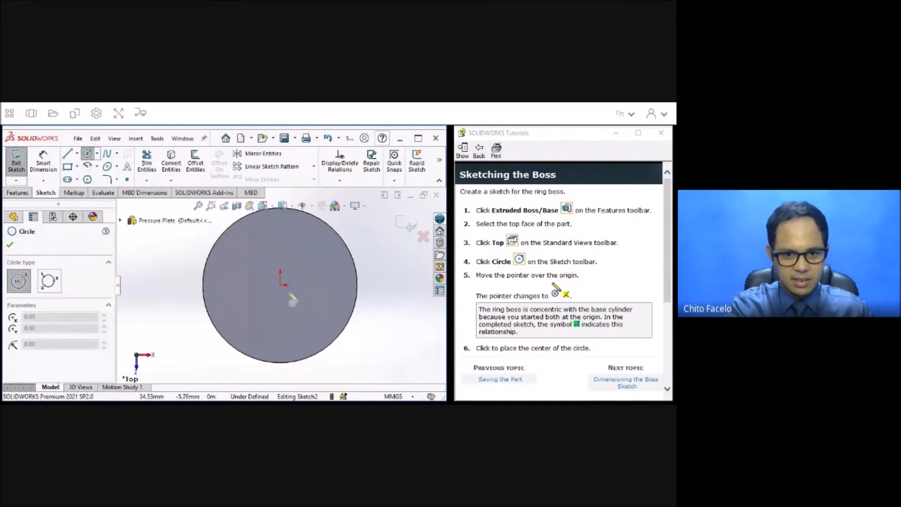
scroll(505, 290, "down", 5)
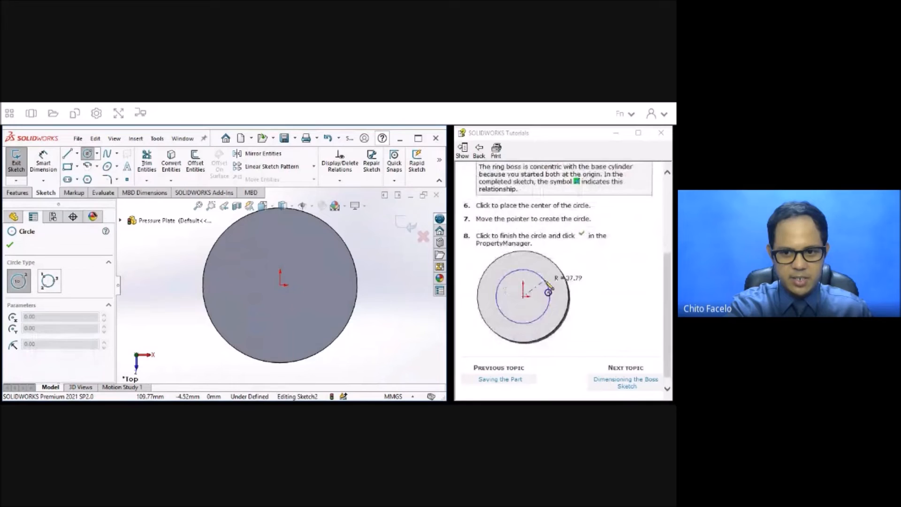
left_click(280, 285)
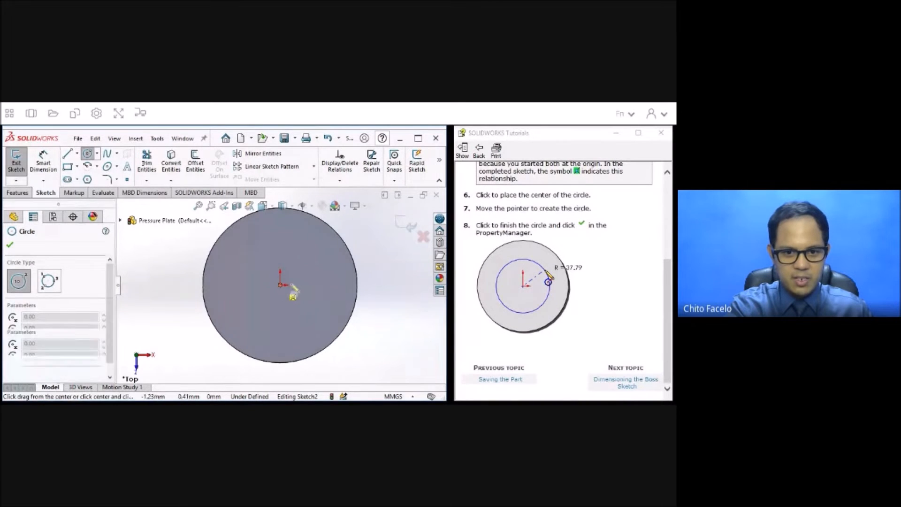
left_click(329, 291)
key("Escape")
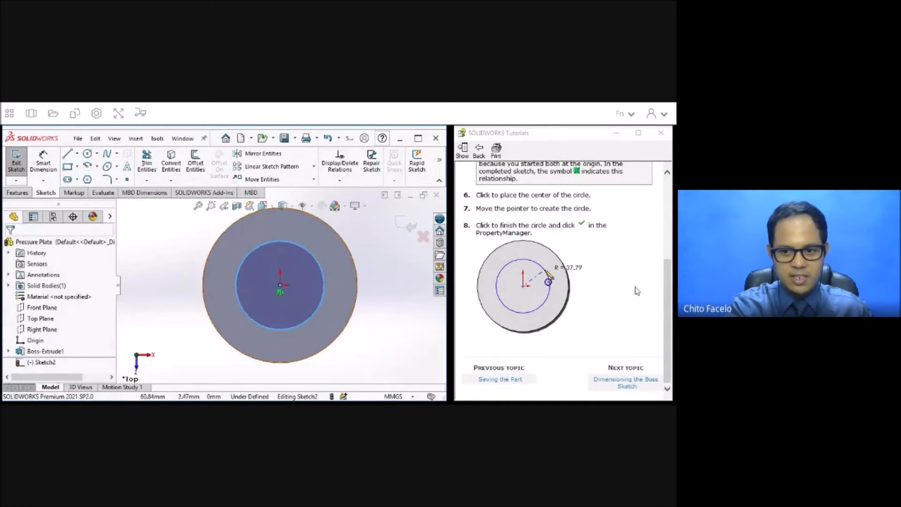
Advance the tutorial to Dimensioning the Boss Sketch and dimension the boss circle's diameter as 75 mm.
left_click(612, 385)
left_click(51, 166)
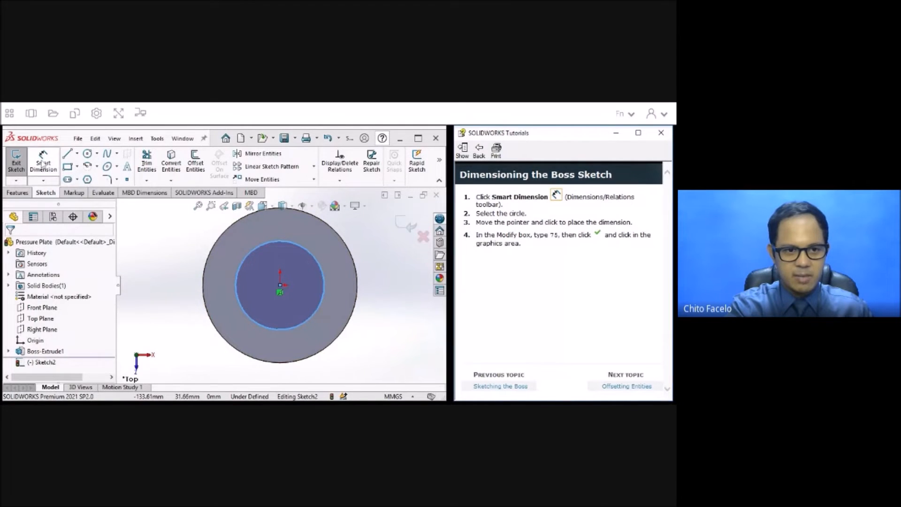
left_click(323, 283)
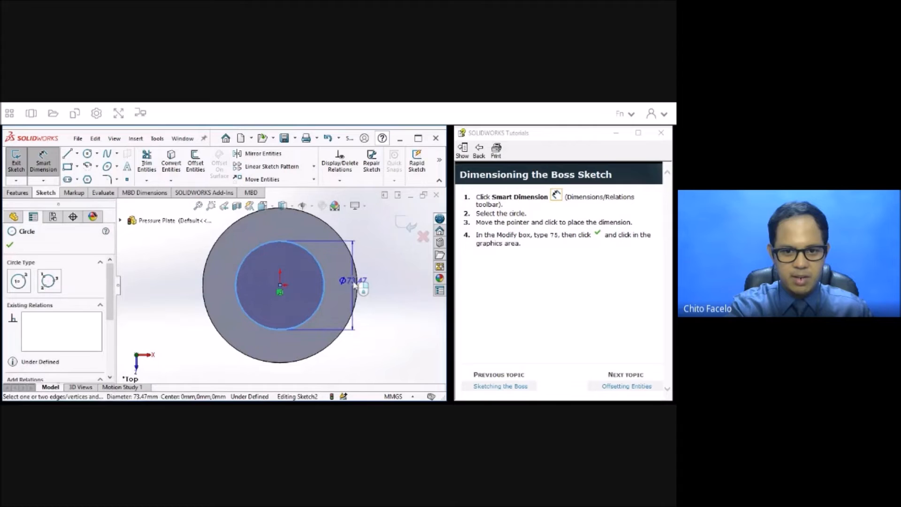
left_click(373, 281)
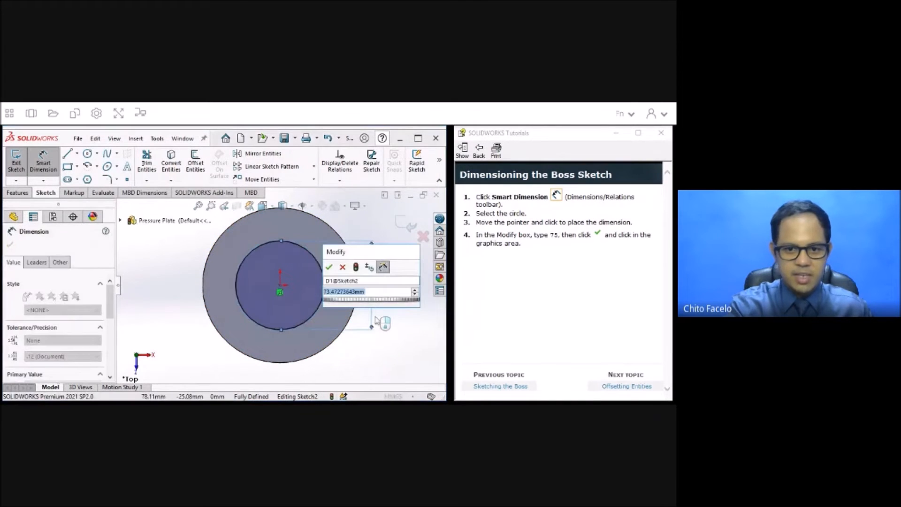
type("75")
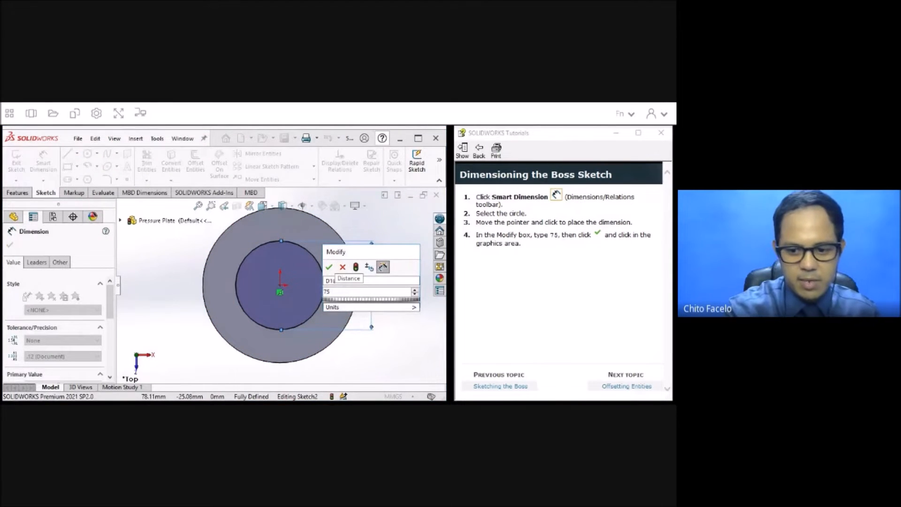
key("Return")
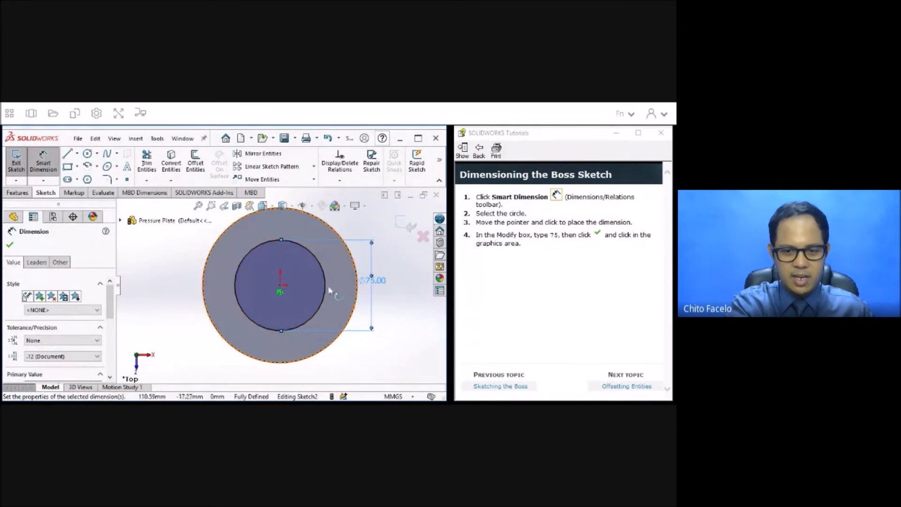
Advance the tutorial to Offsetting Entities and offset the 75 mm circle 5 mm to the inside using Reverse.
left_click(614, 390)
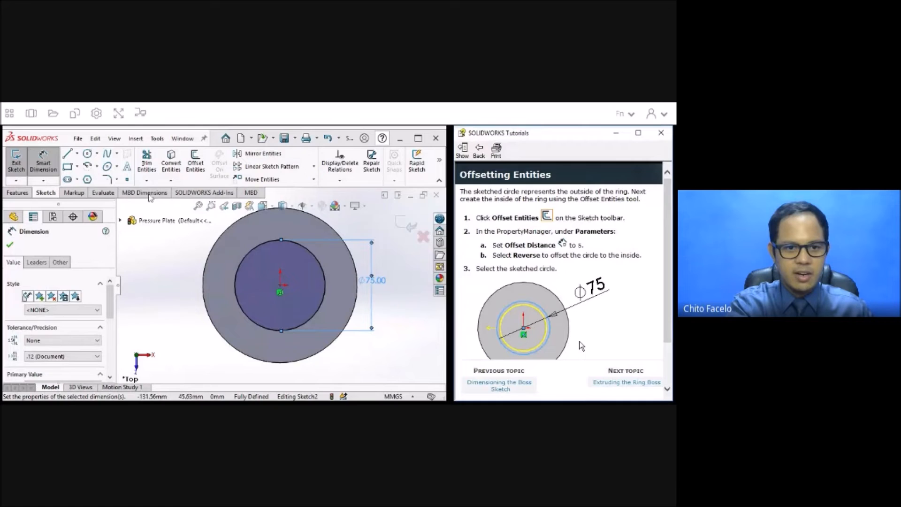
left_click(196, 169)
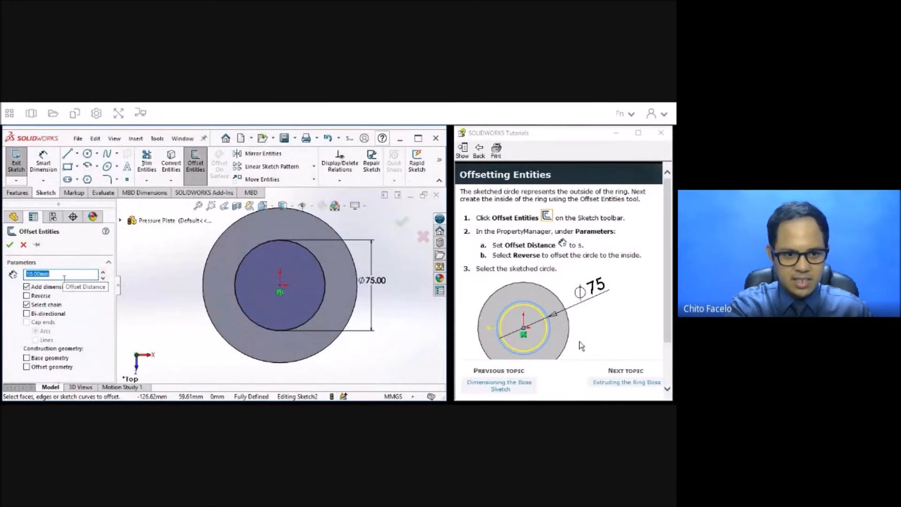
type("5")
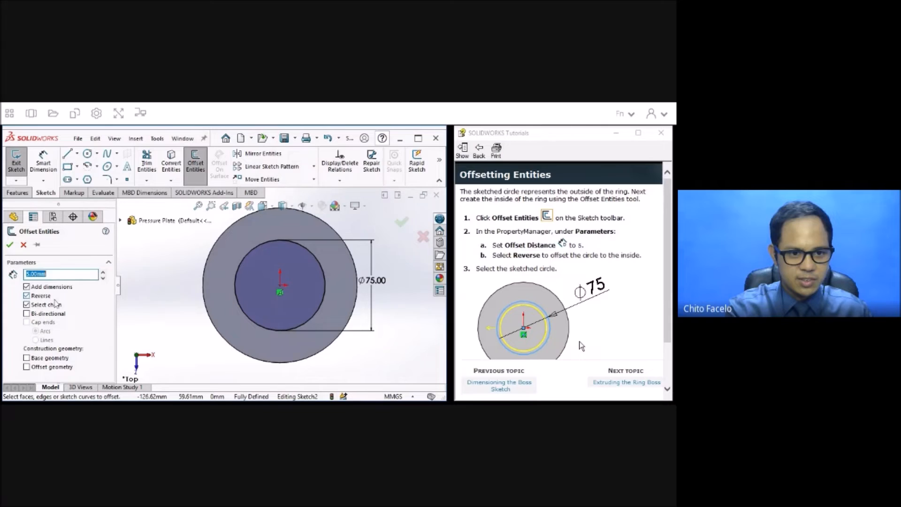
left_click(245, 261)
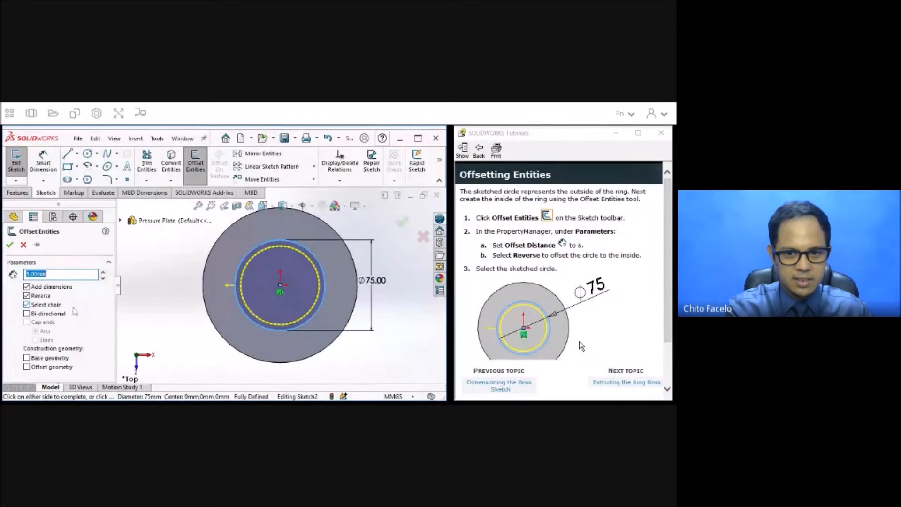
scroll(513, 313, "down", 2)
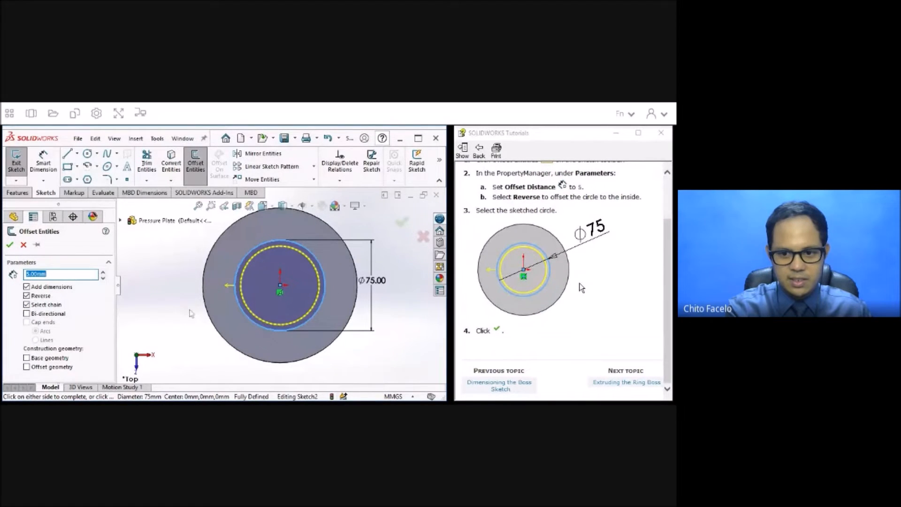
key("Return")
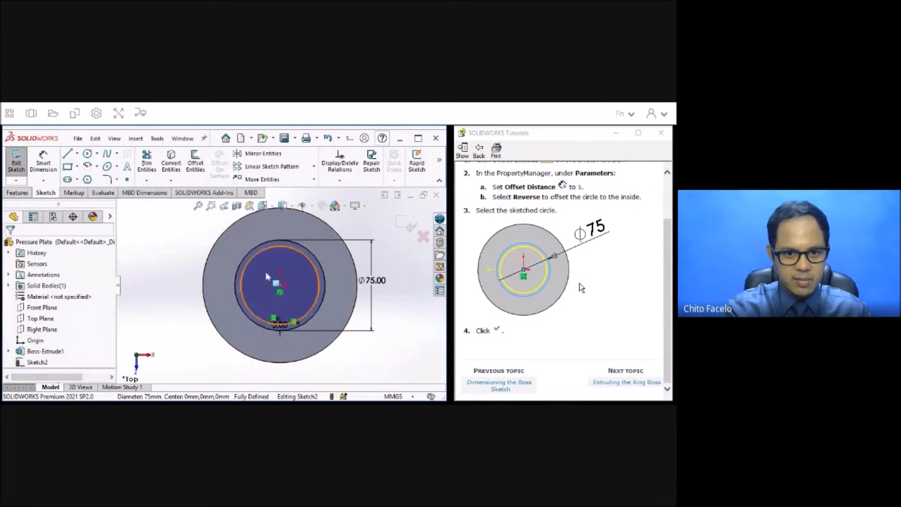
Advance the tutorial to Extruding the Ring Boss, finish the sketch and extrude the ring 12 mm in an isometric view.
left_click(623, 386)
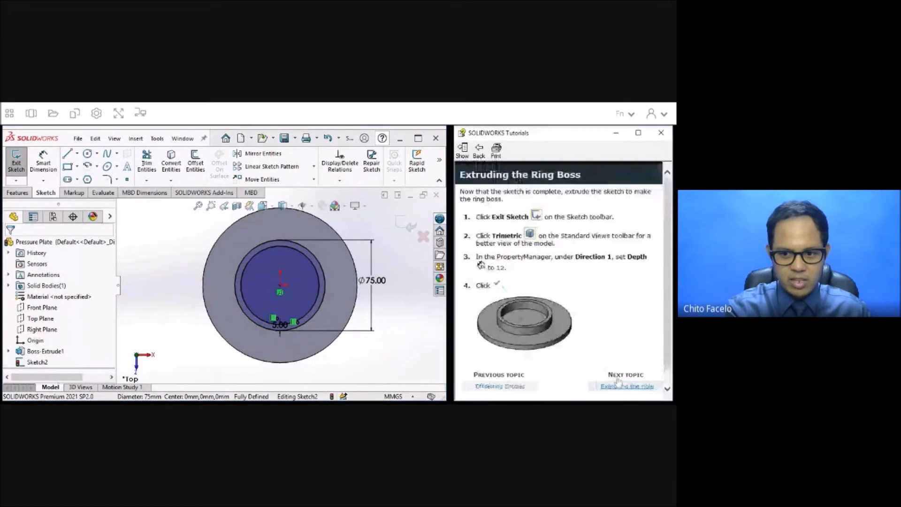
left_click(16, 162)
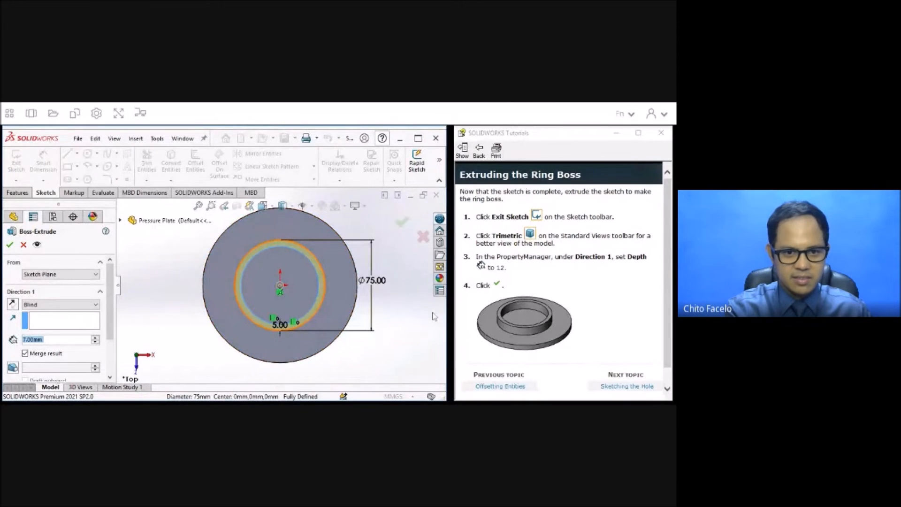
left_click(272, 207)
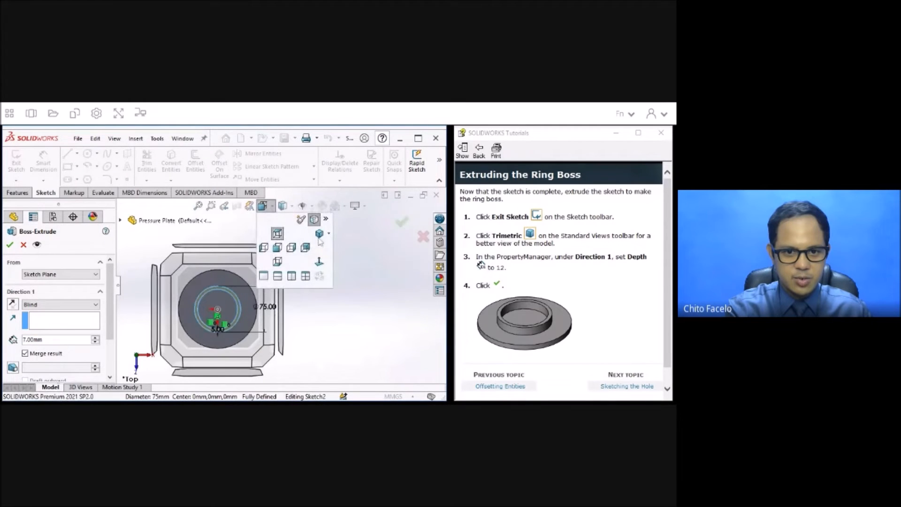
left_click(320, 234)
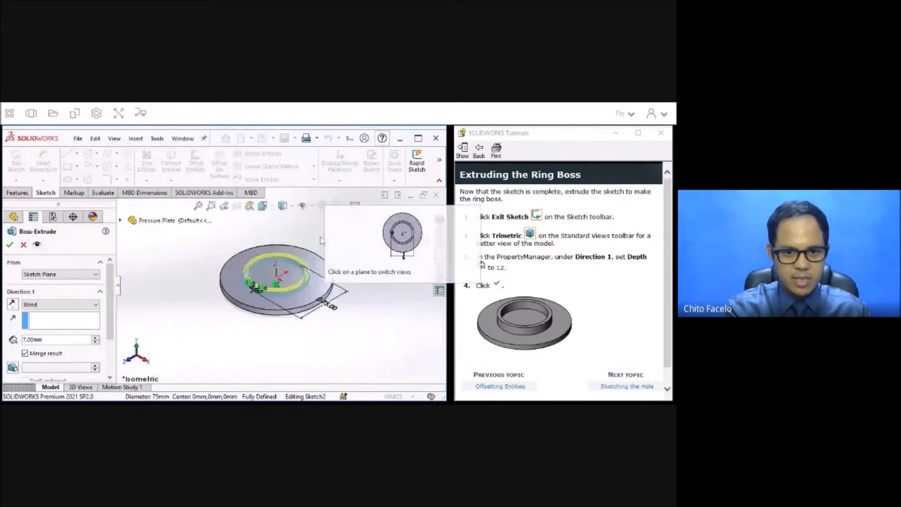
scroll(263, 253, "down", 4)
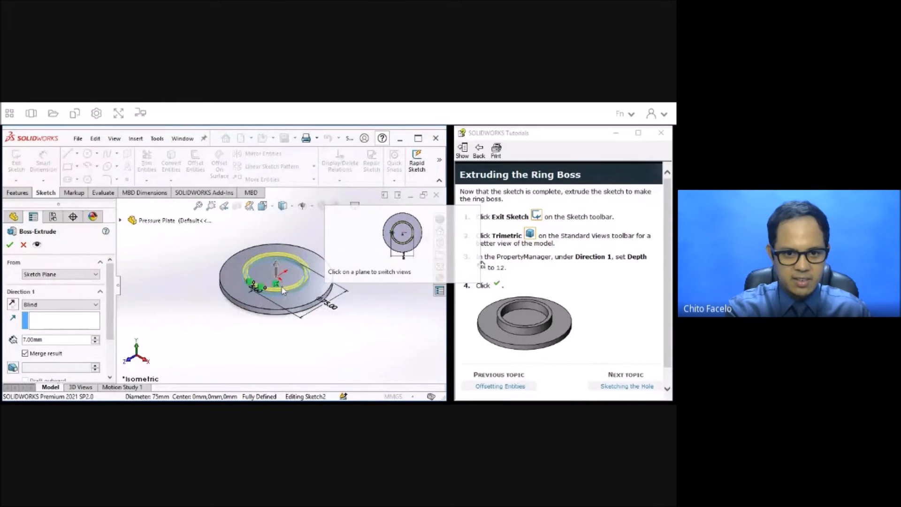
scroll(264, 254, "down", 2)
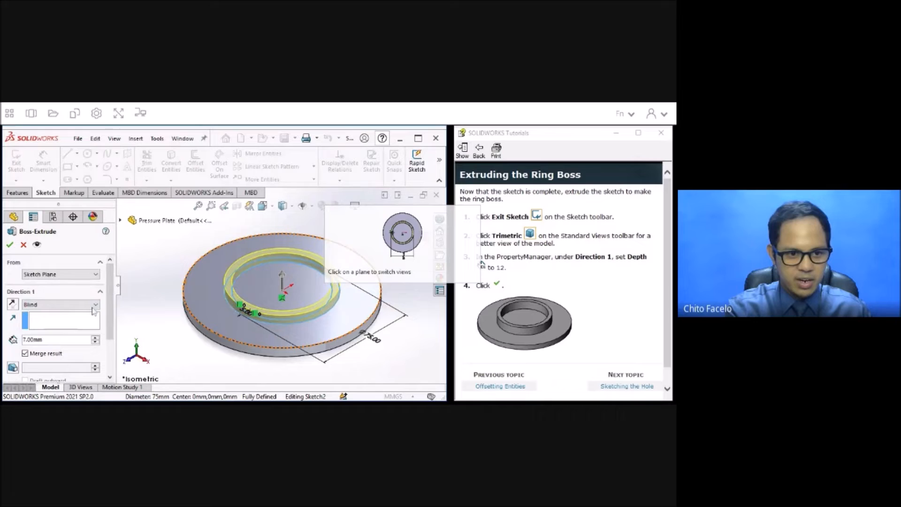
scroll(113, 341, "down", 1)
scroll(112, 341, "down", 2)
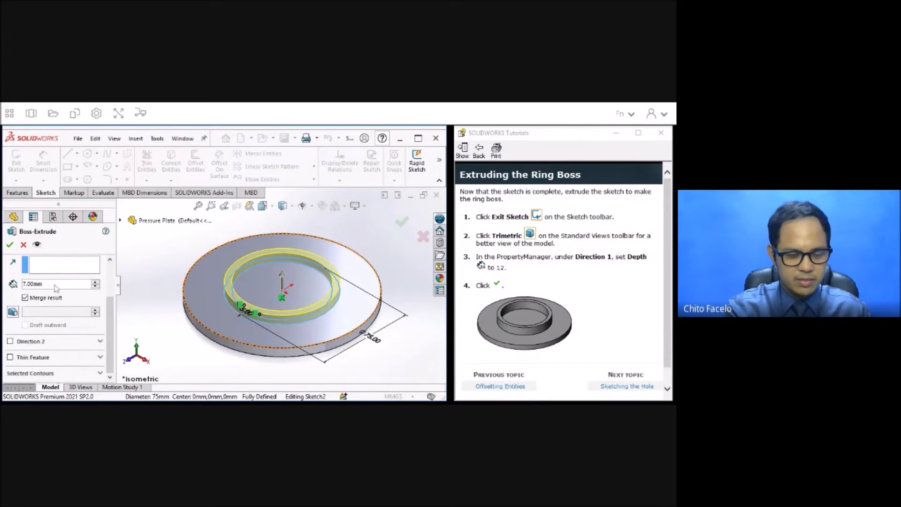
key("ctrl+a")
type("12")
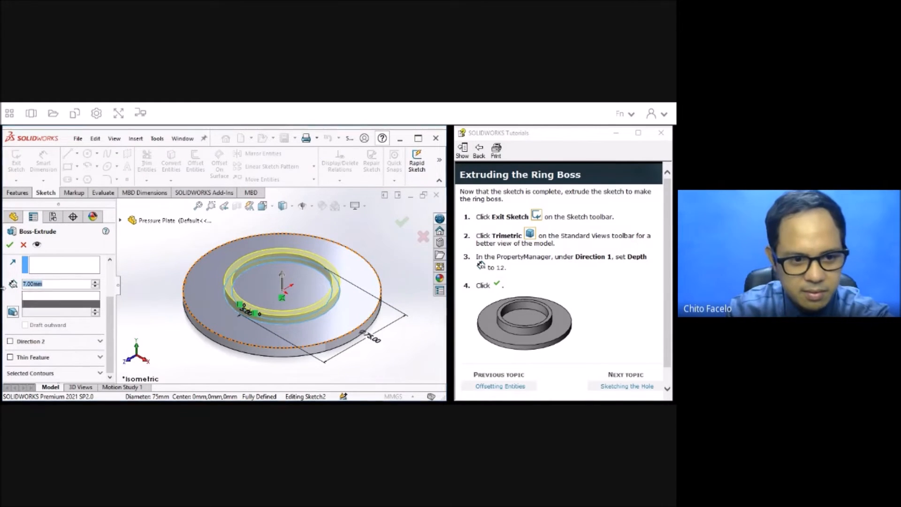
key("Return")
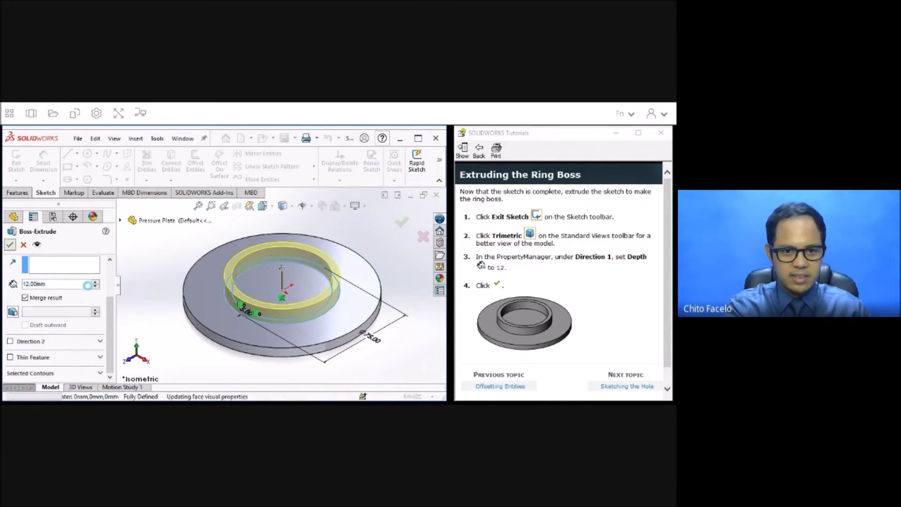
left_click(10, 244)
Inspect the ring boss from several angles in the Shaded display style, and return to Shaded With Edges.
middle_click_drag(399, 279, 274, 216)
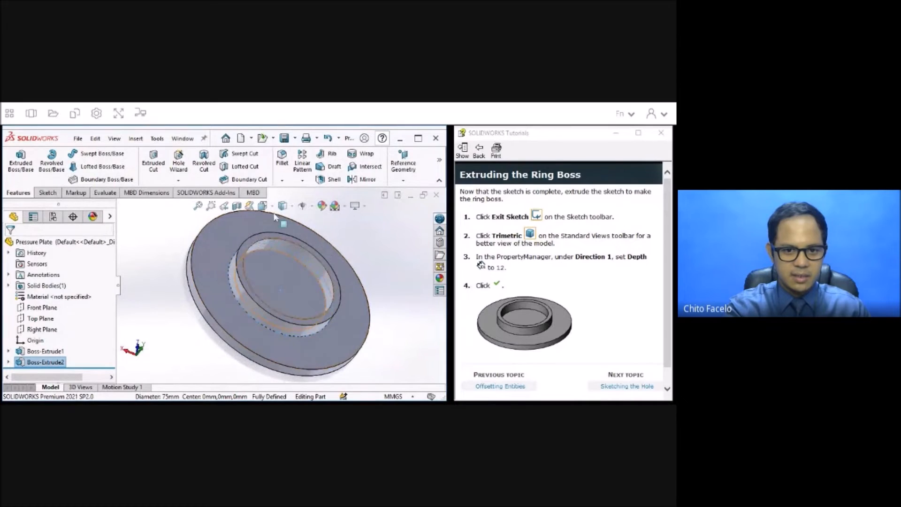
left_click(290, 207)
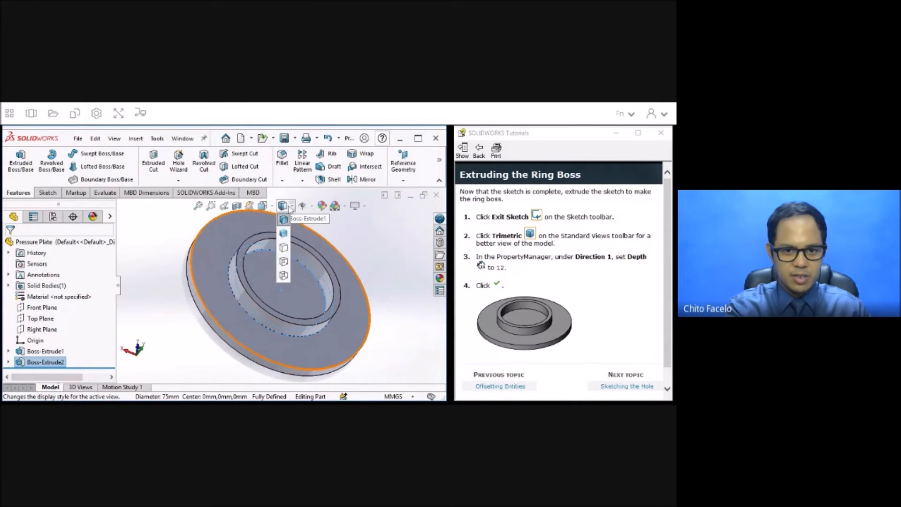
left_click(284, 233)
middle_click_drag(381, 317, 321, 318)
middle_click_drag(268, 355, 322, 286)
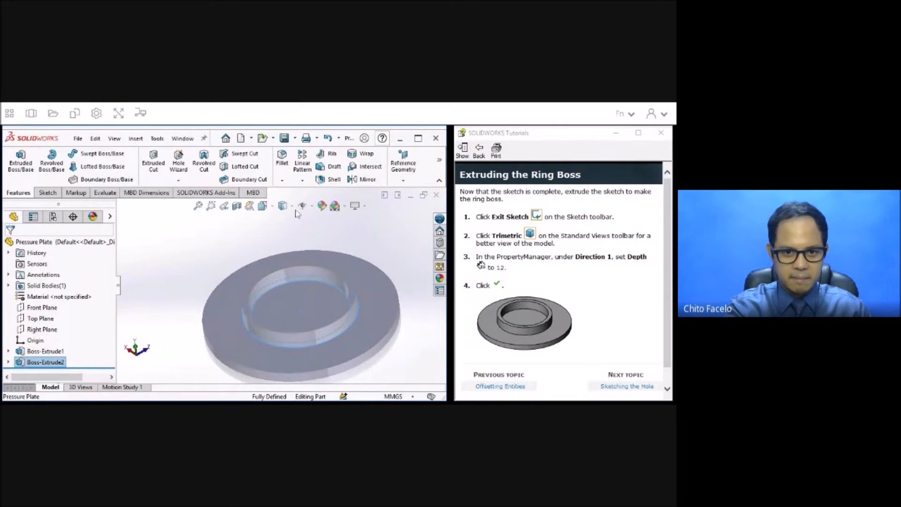
left_click(283, 218)
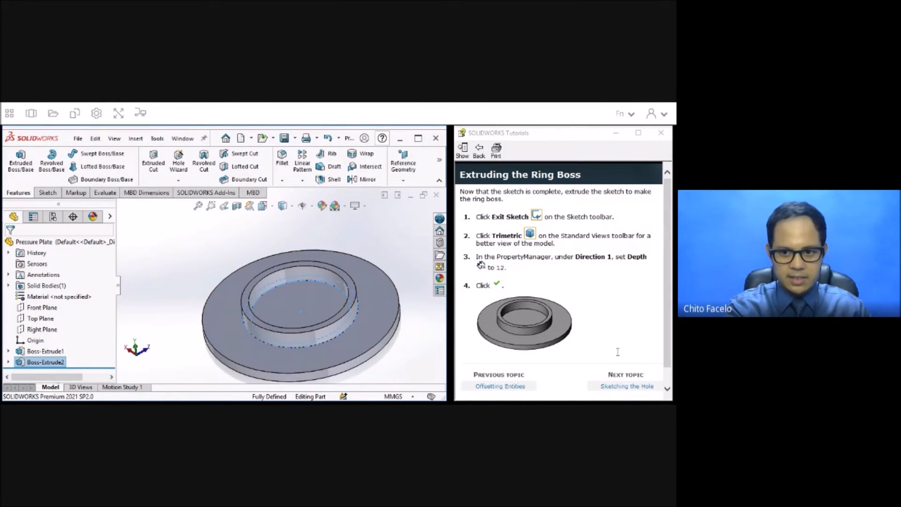
Advance to Sketching the Hole, start an Extruded Cut on the plate's top face inside the ring, and sketch an origin-centred circle about 26 mm in diameter.
left_click(624, 391)
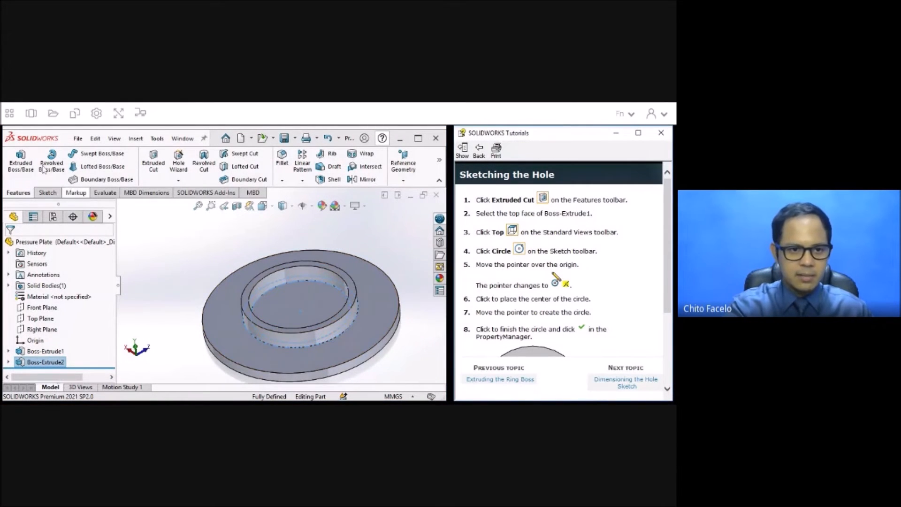
left_click(161, 165)
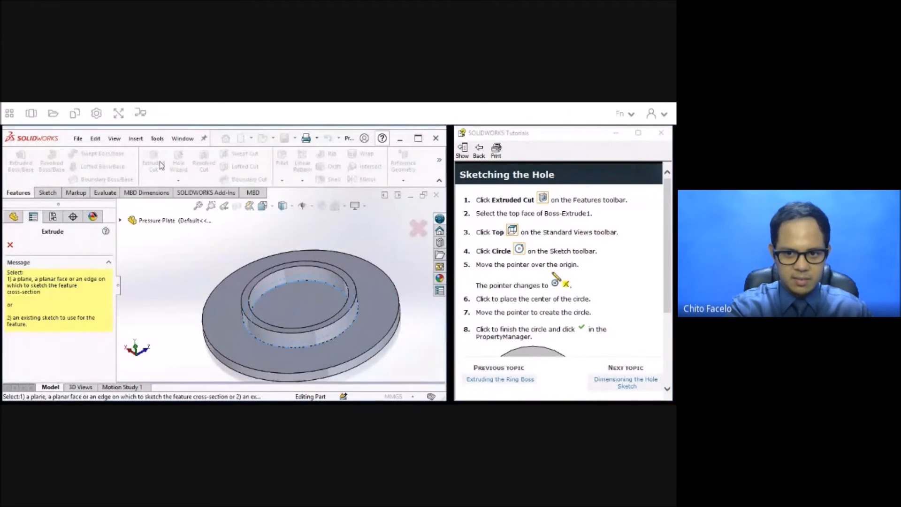
left_click(314, 302)
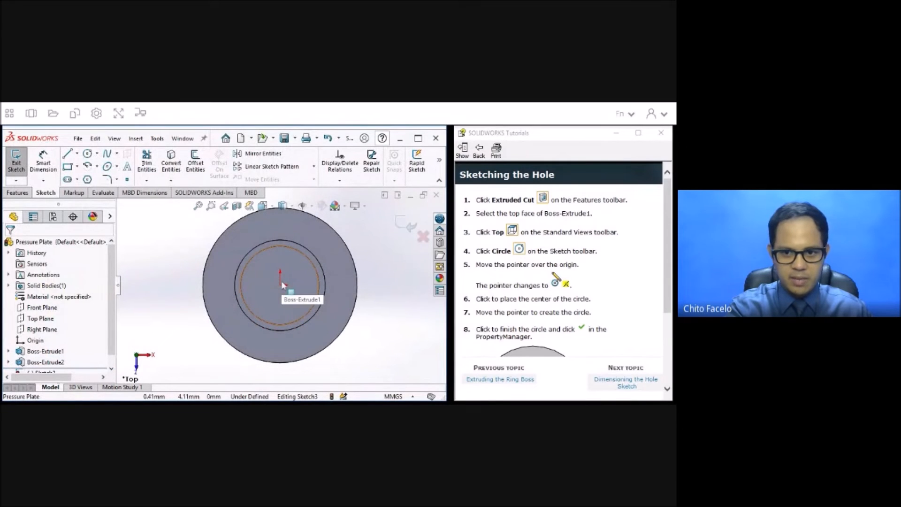
left_click(88, 154)
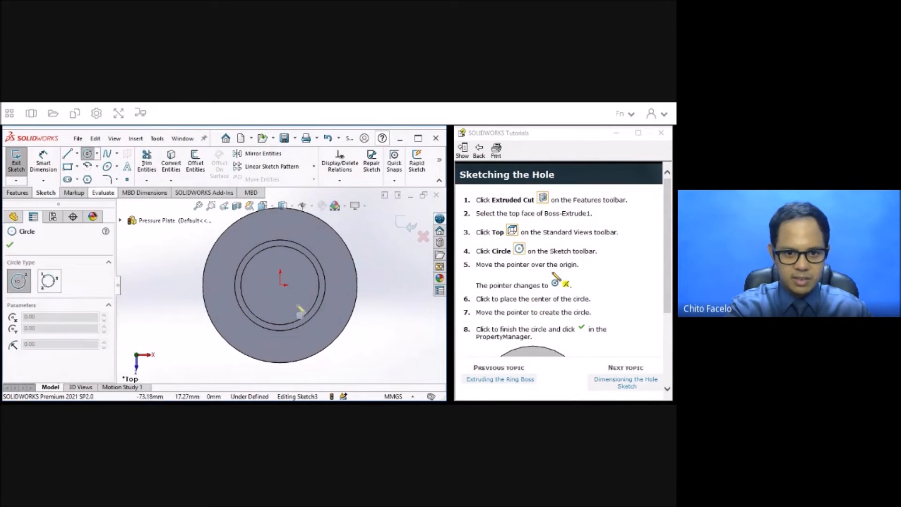
left_click(280, 285)
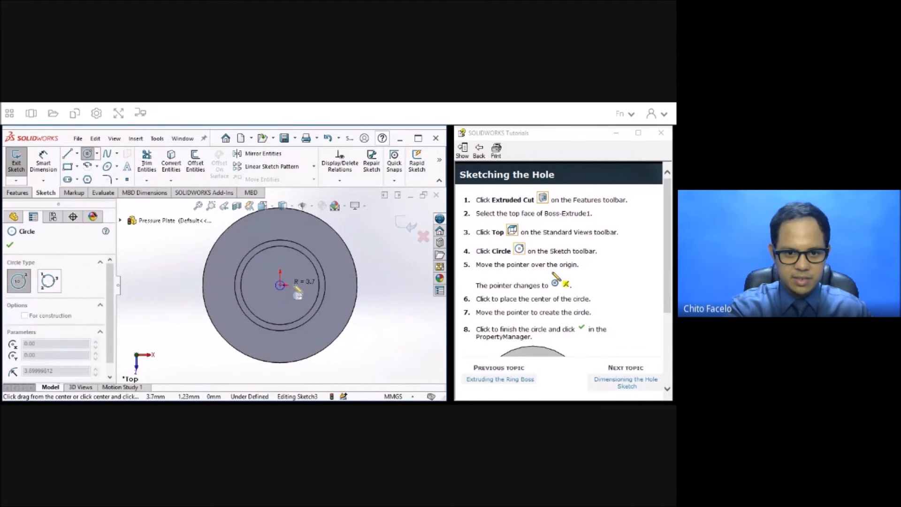
left_click(296, 287)
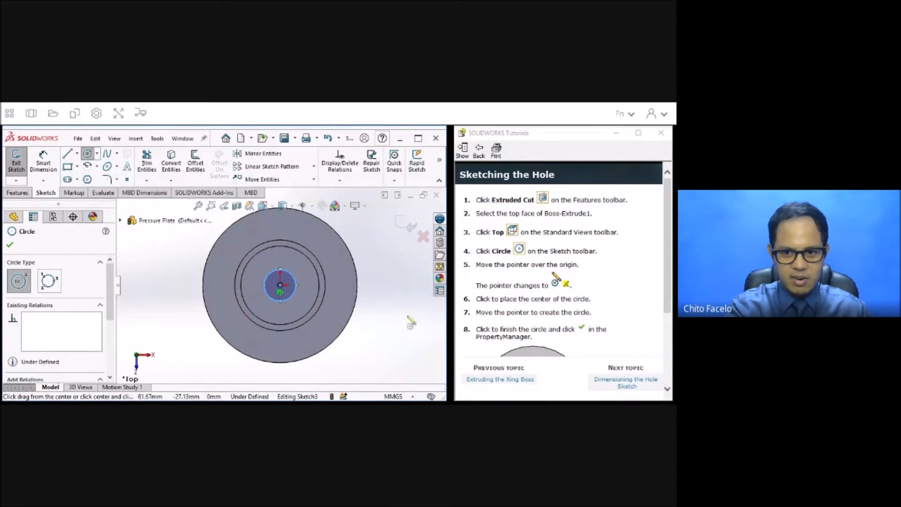
scroll(565, 309, "down", 5)
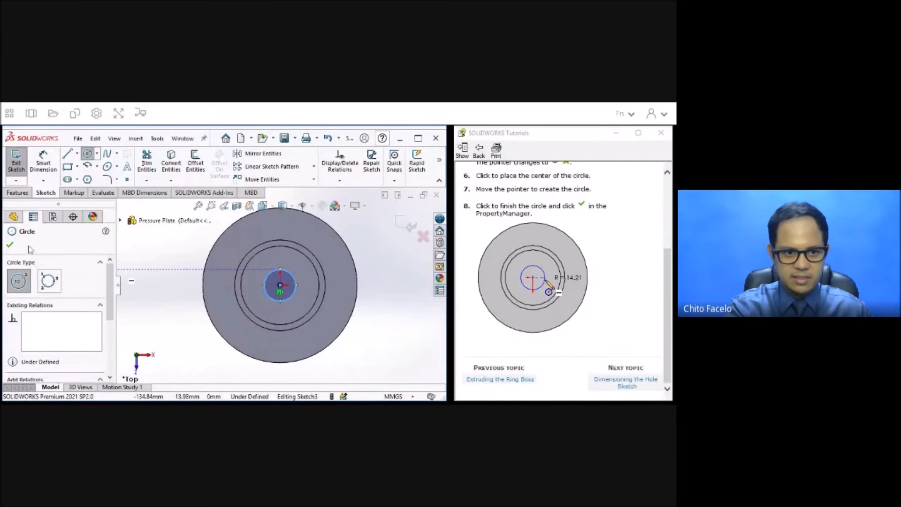
left_click(10, 245)
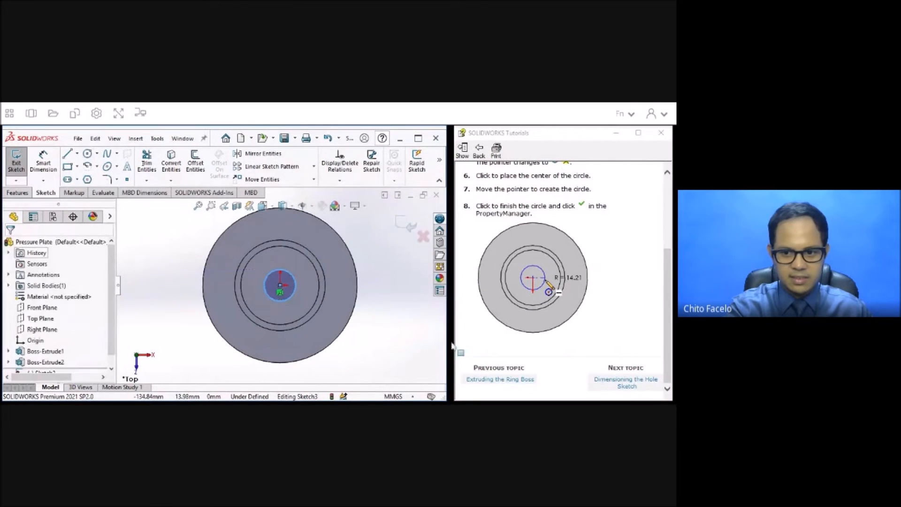
Advance the tutorial to Dimensioning the Hole Sketch and dimension the hole circle's diameter as 25 mm.
left_click(625, 382)
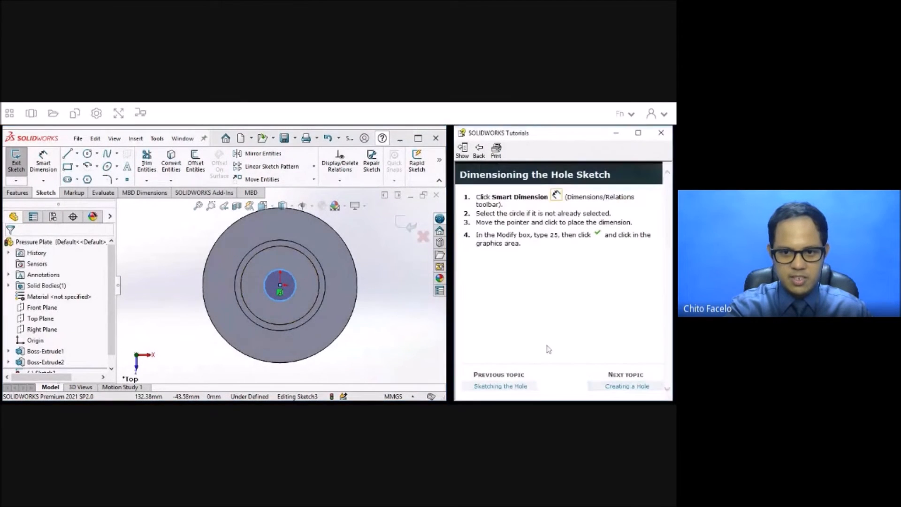
left_click(44, 159)
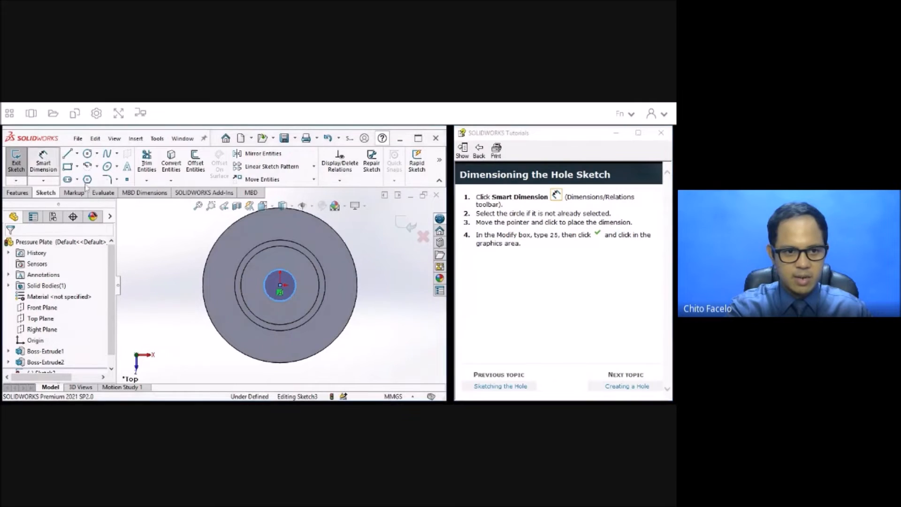
left_click(295, 287)
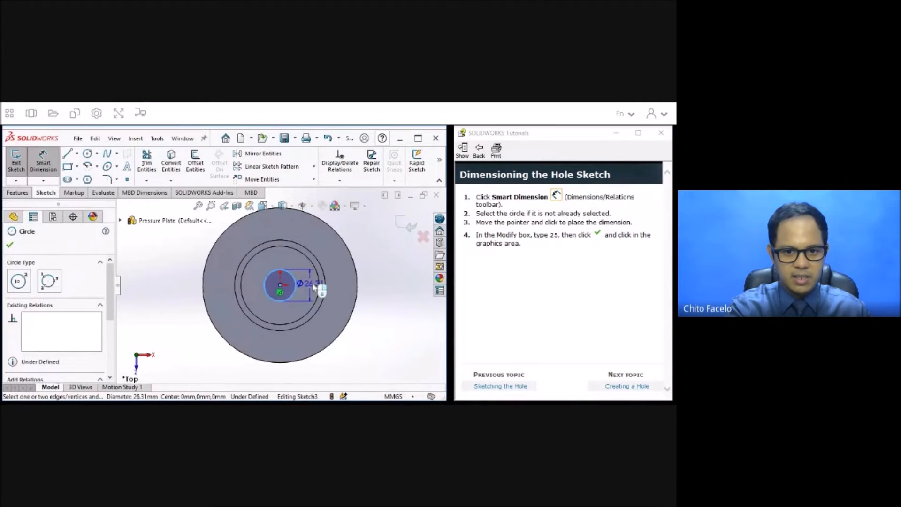
left_click(321, 287)
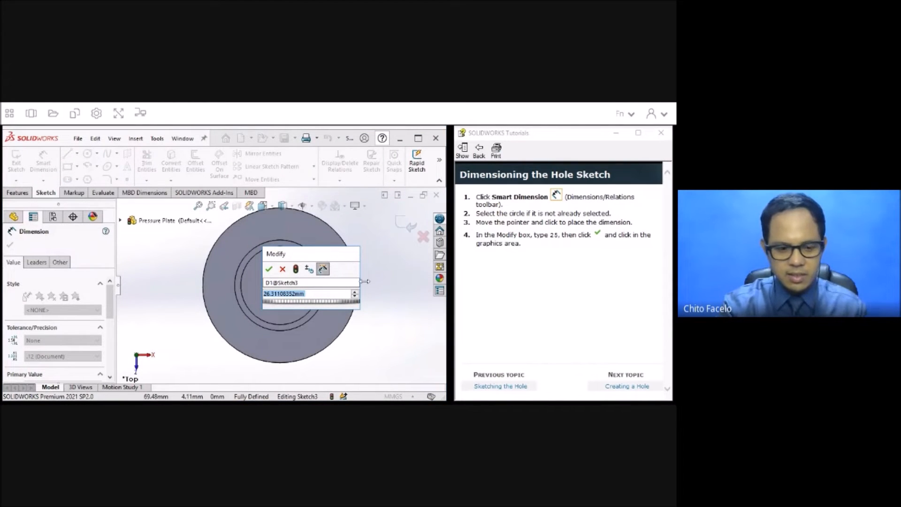
type("25")
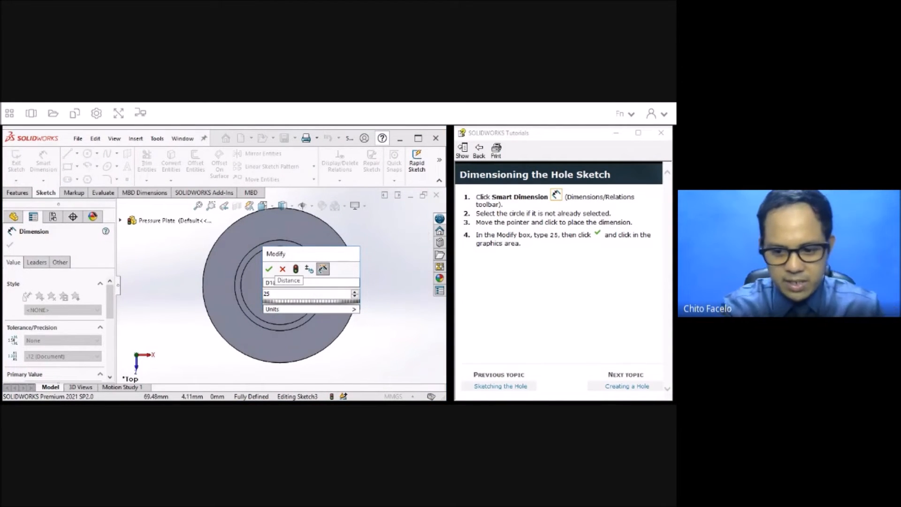
left_click(269, 269)
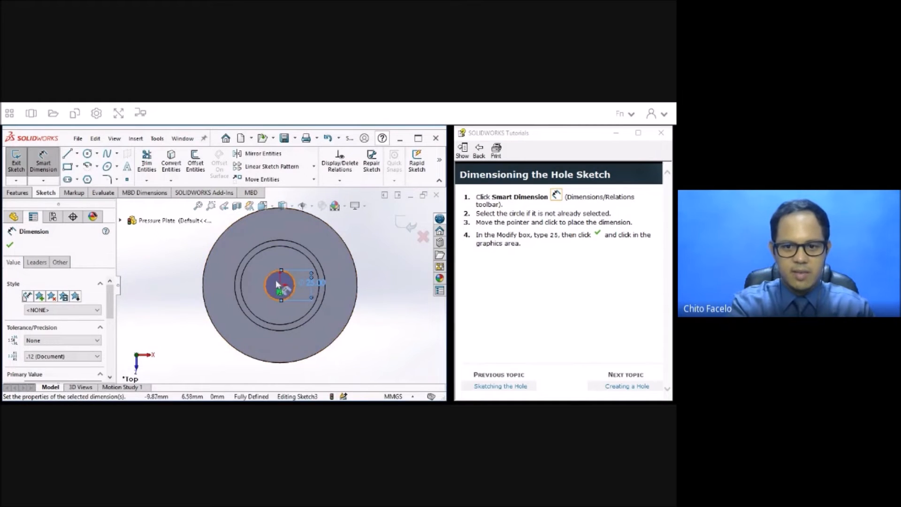
Advance the tutorial to Creating a Hole, finish the hole sketch and show the cut preview in an isometric view.
left_click(637, 388)
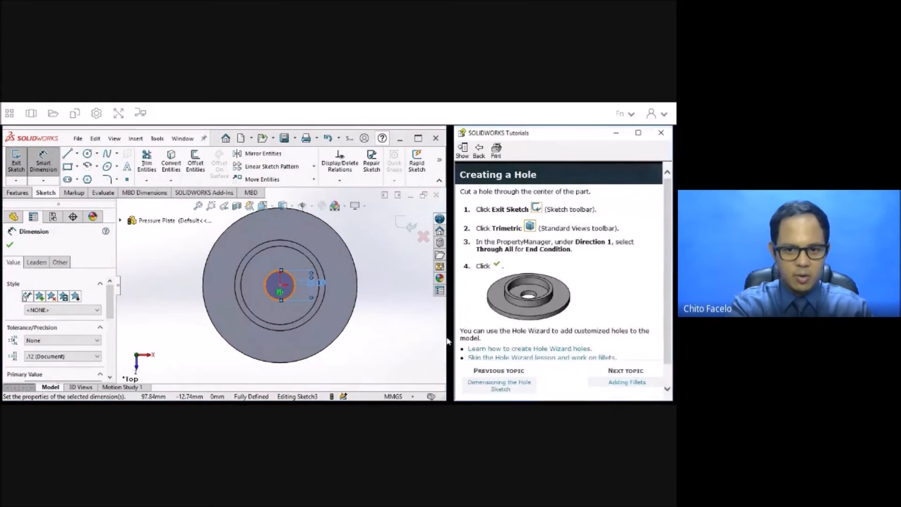
left_click(21, 172)
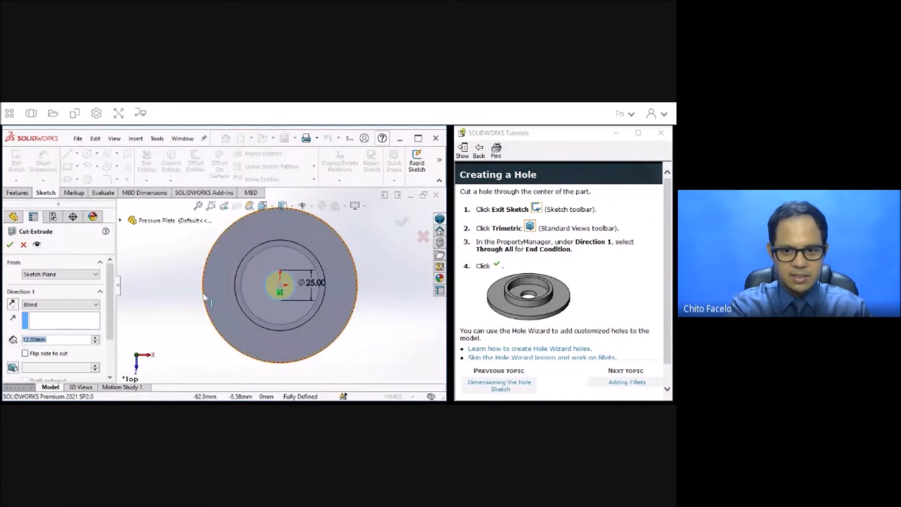
left_click(290, 210)
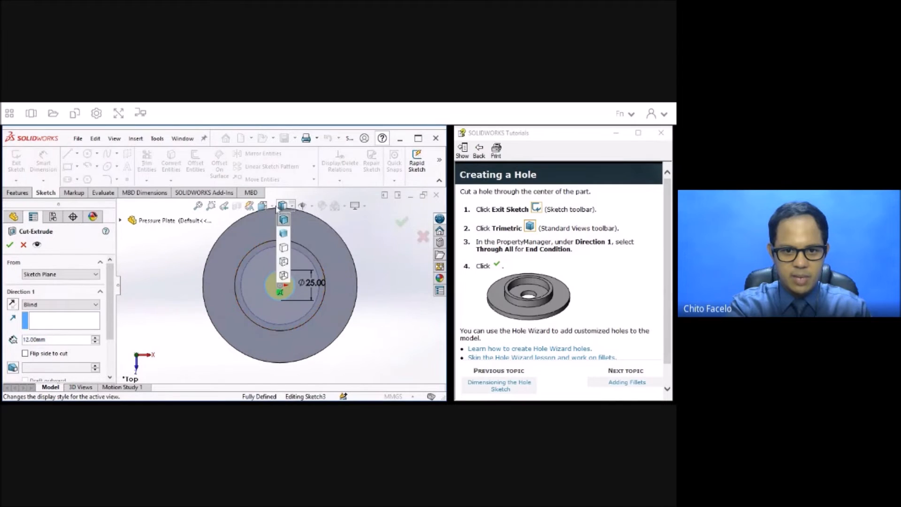
left_click(274, 208)
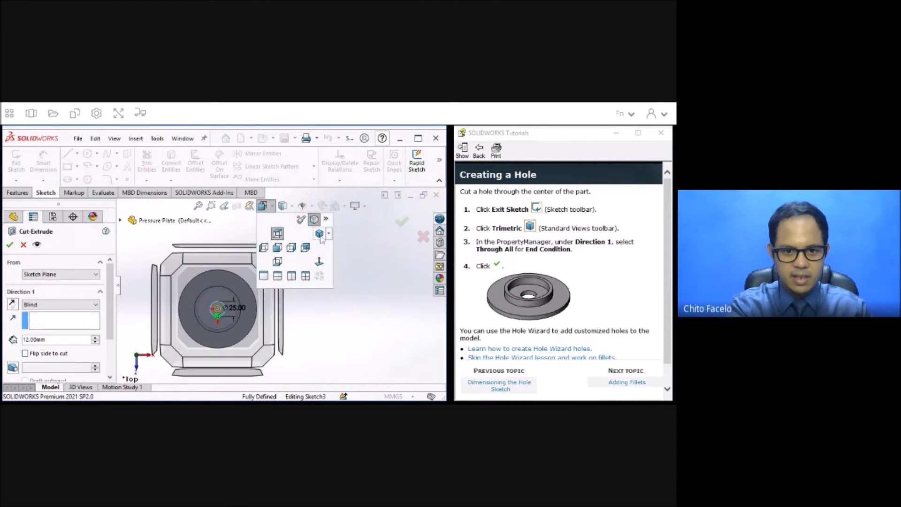
left_click(319, 234)
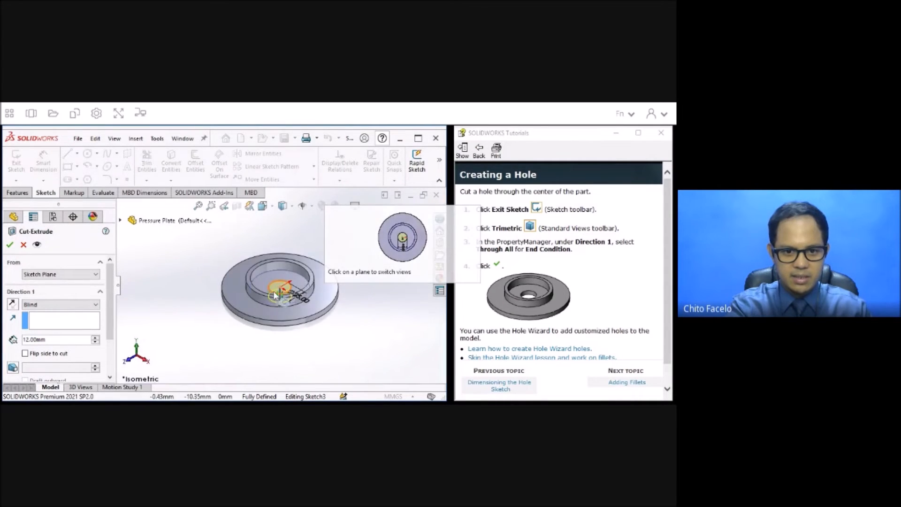
Cut the centre hole with the Through All end condition and check it from a tilted view.
scroll(281, 305, "down", 2)
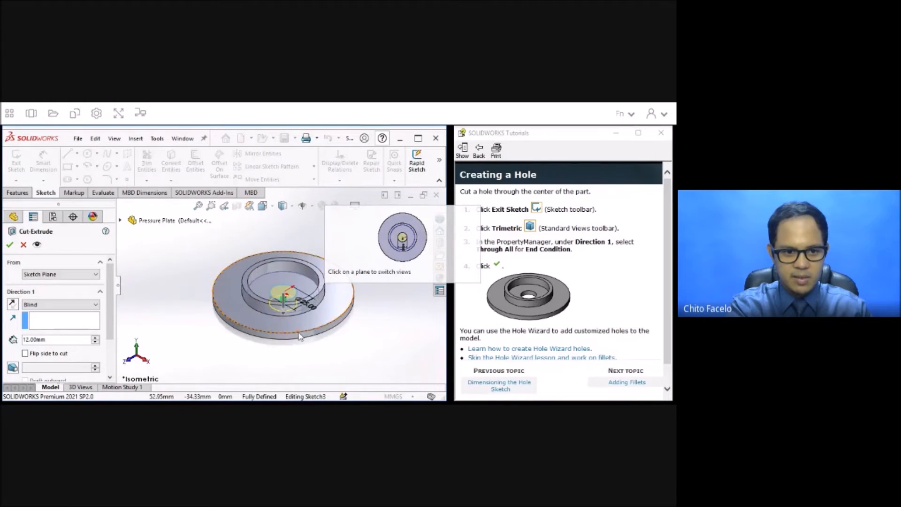
scroll(299, 335, "down", 1)
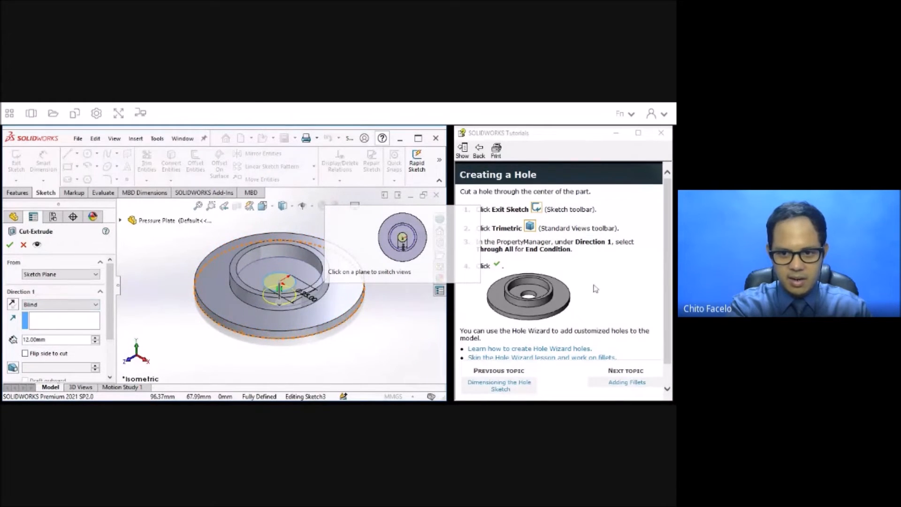
scroll(108, 305, "down", 2)
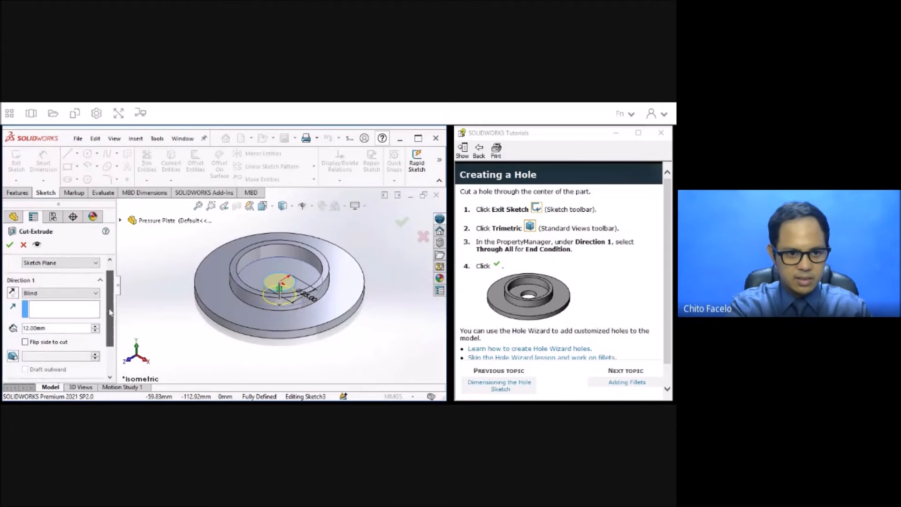
left_click(85, 287)
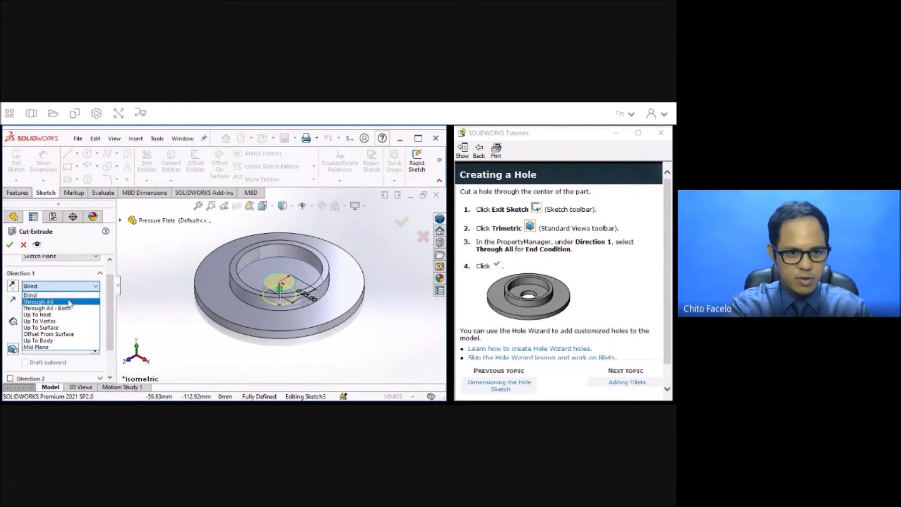
left_click(73, 302)
scroll(114, 295, "down", 2)
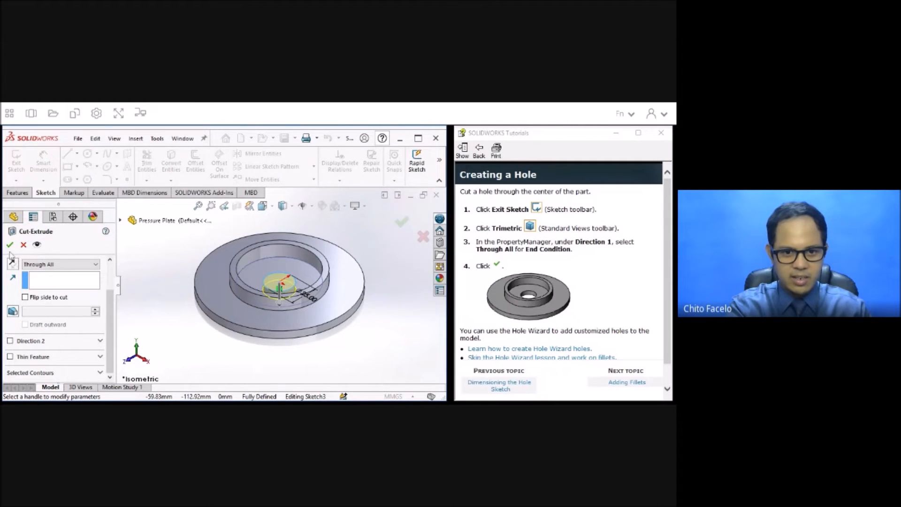
left_click(10, 244)
middle_click_drag(277, 286, 280, 316)
scroll(627, 300, "down", 1)
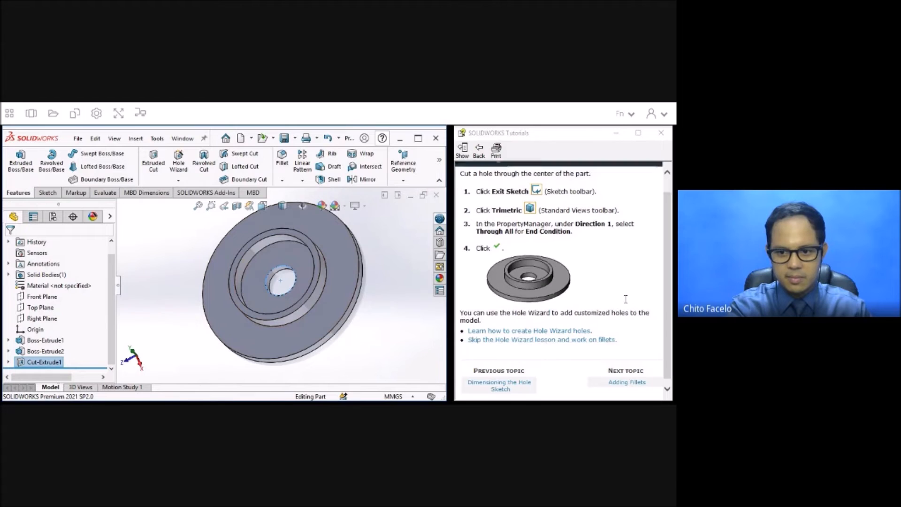
Advance the tutorial to Adding Fillets and start a fillet on the ring boss's top face and the base's outside face in an isometric view.
left_click(624, 382)
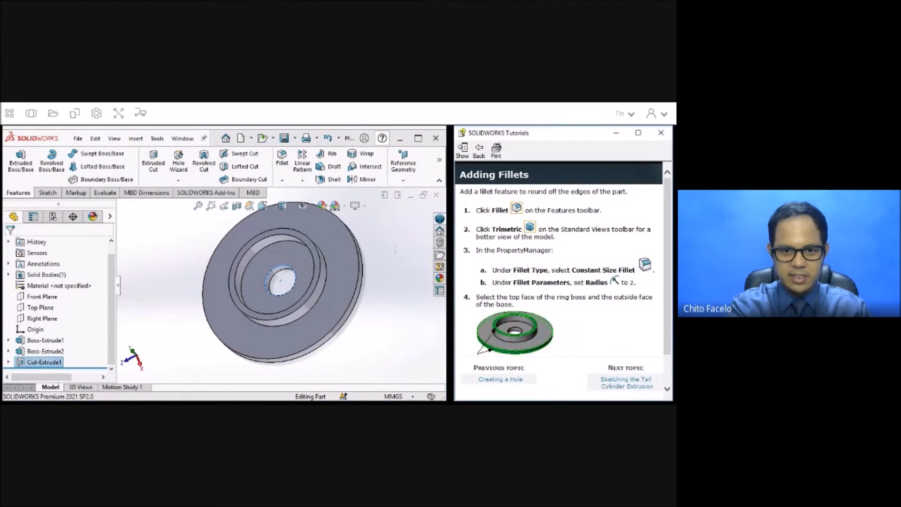
left_click(282, 158)
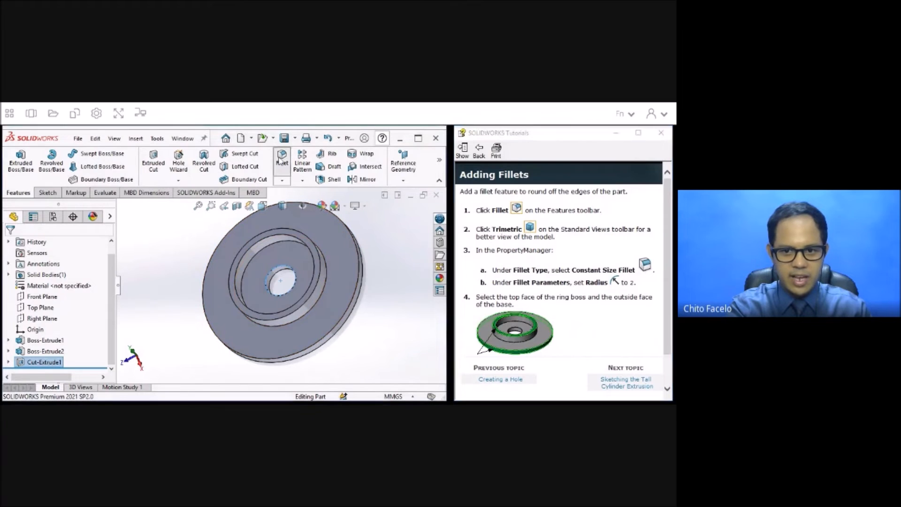
left_click(271, 209)
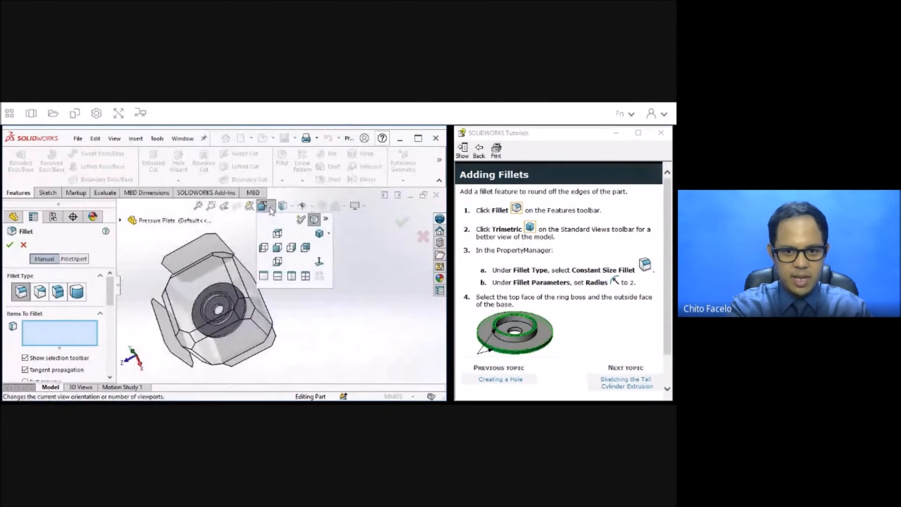
left_click(319, 235)
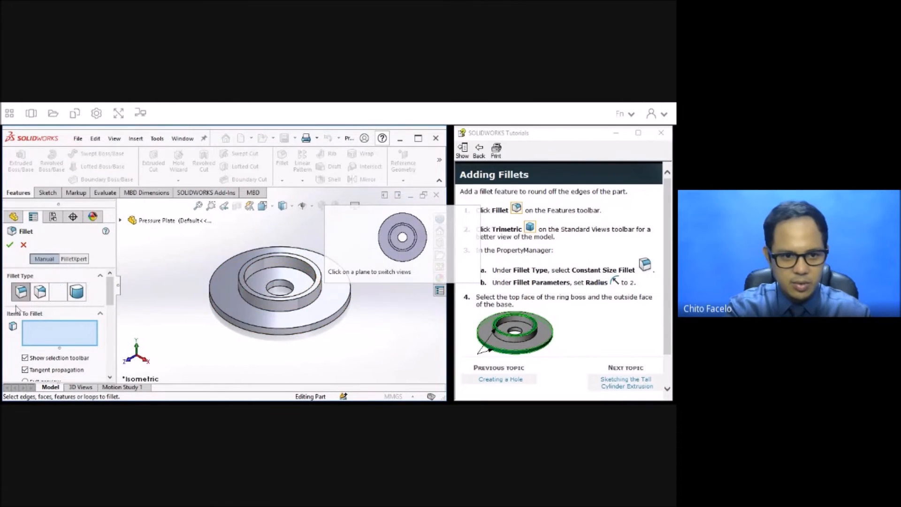
left_click(320, 280)
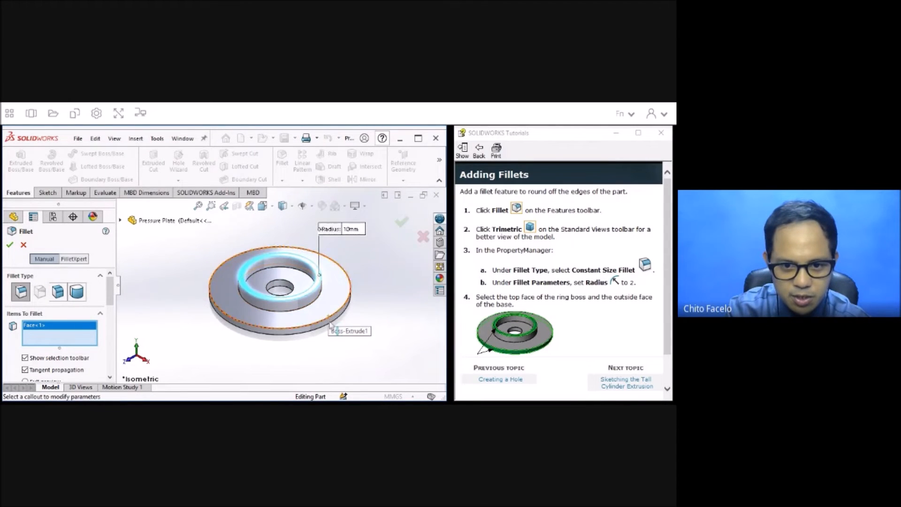
left_click(327, 325)
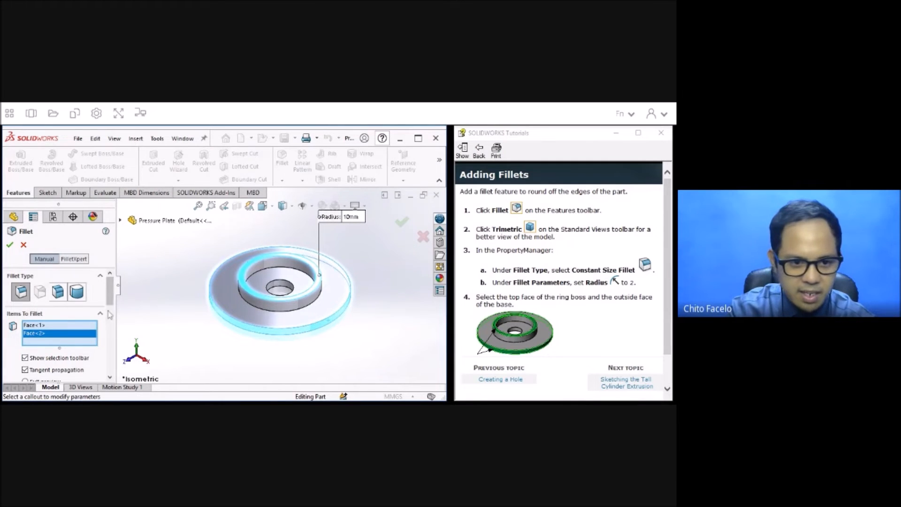
Set the fillet radius to 2 mm, apply the fillet and inspect the rounded edges up close.
left_click_drag(111, 302, 113, 329)
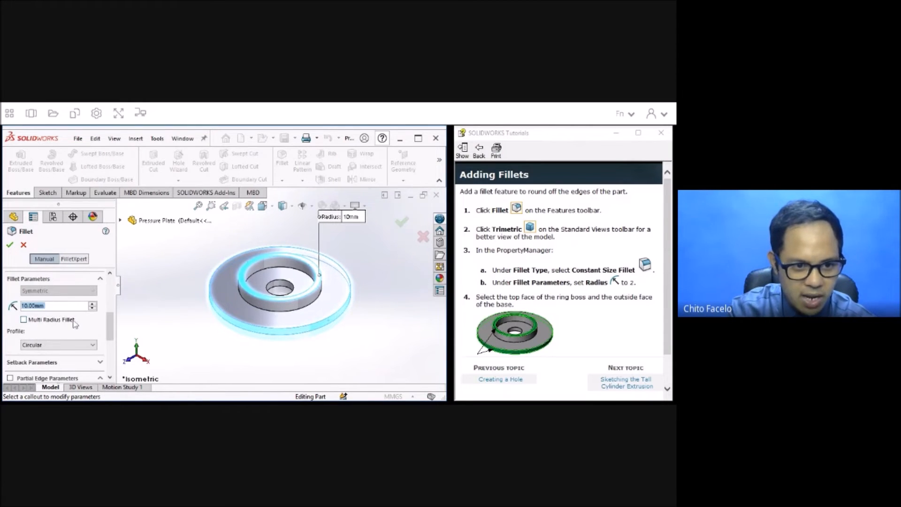
type("2")
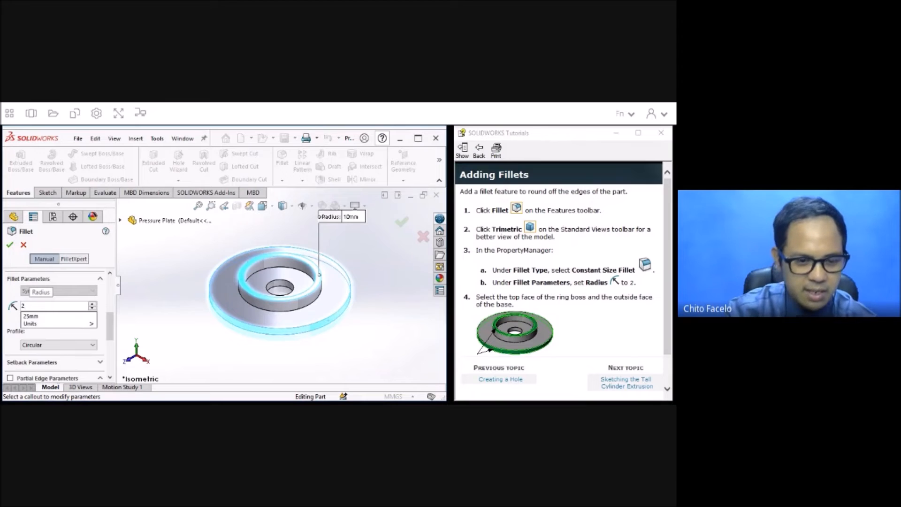
key("Return")
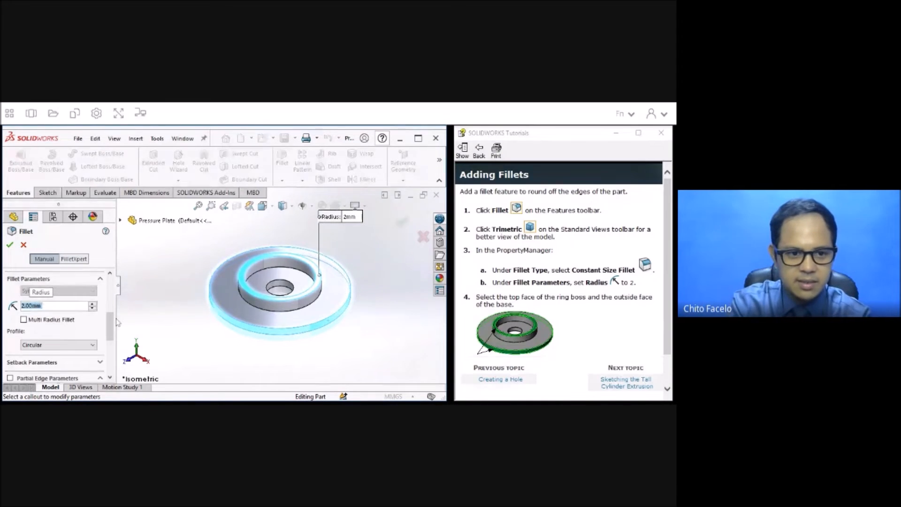
left_click(9, 244)
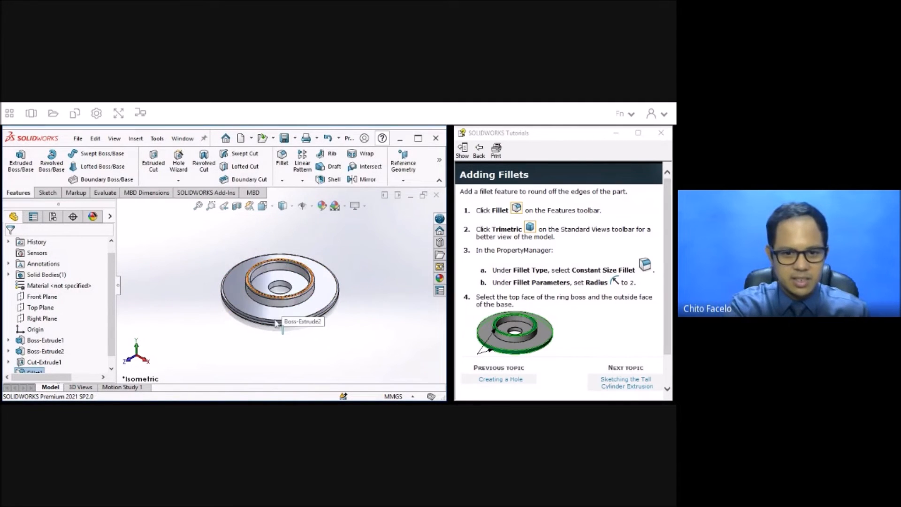
scroll(275, 310, "down", 5)
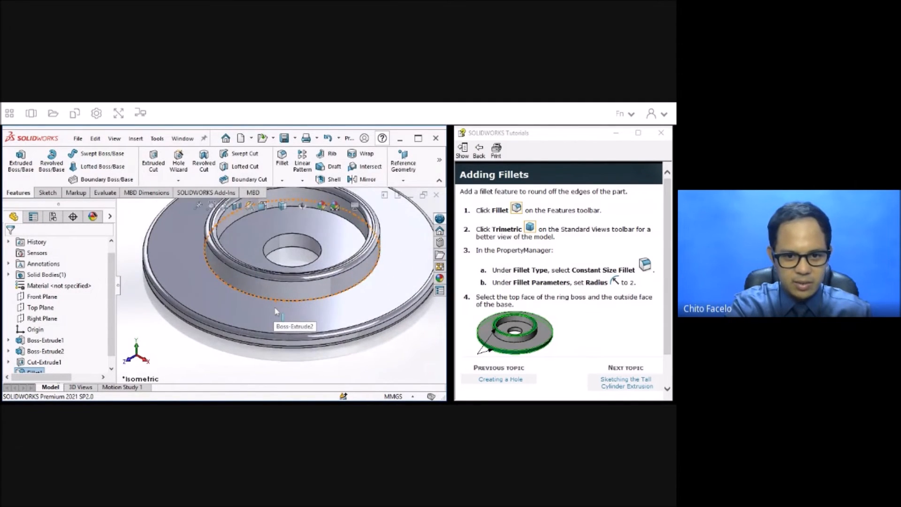
scroll(275, 310, "up", 2)
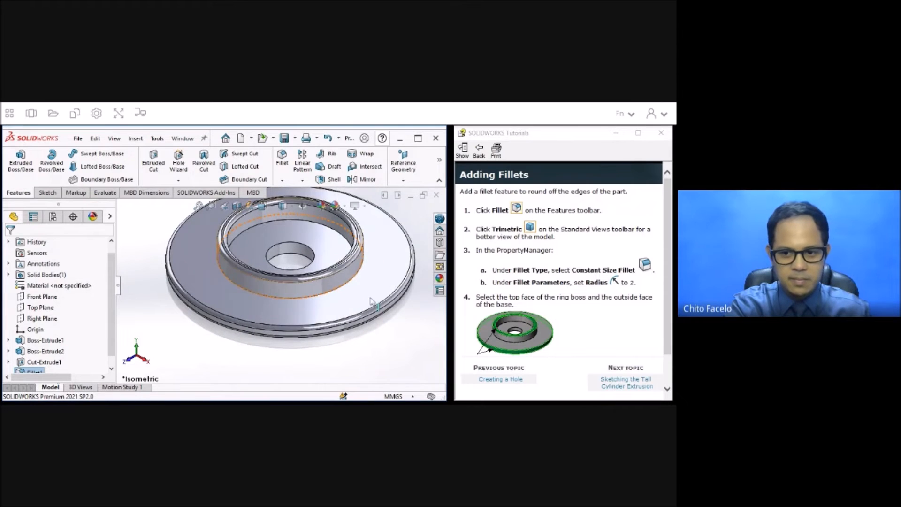
Advance the tutorial to Sketching the Tall Cylinder Extrusion and start an Extruded Boss/Base sketch on the base cylinder's top face.
left_click(626, 383)
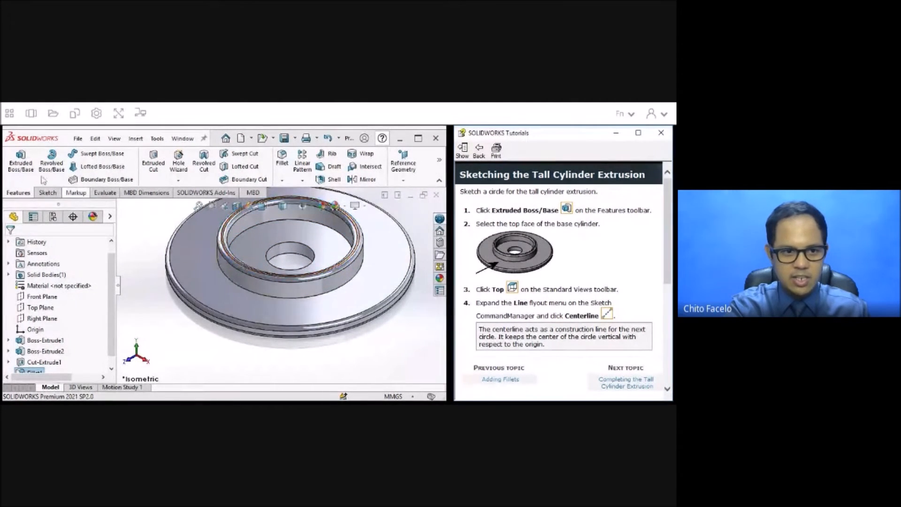
left_click(25, 169)
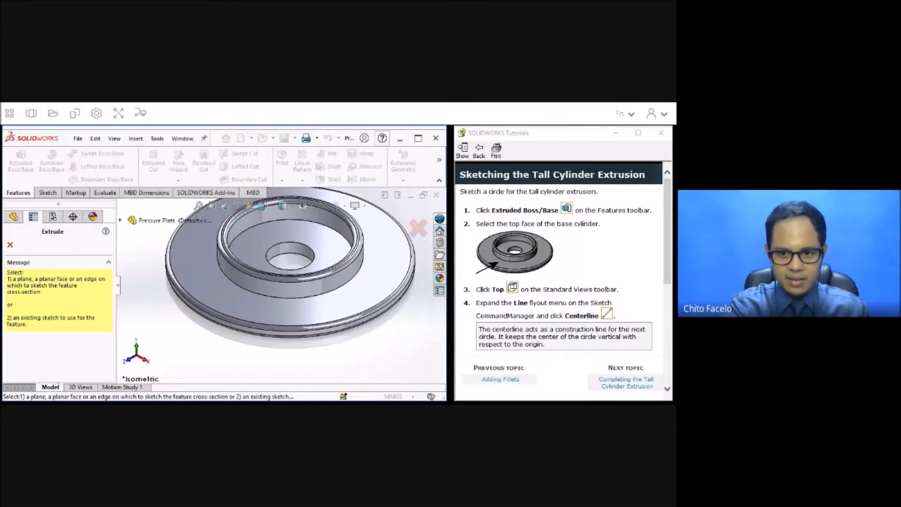
left_click(320, 239)
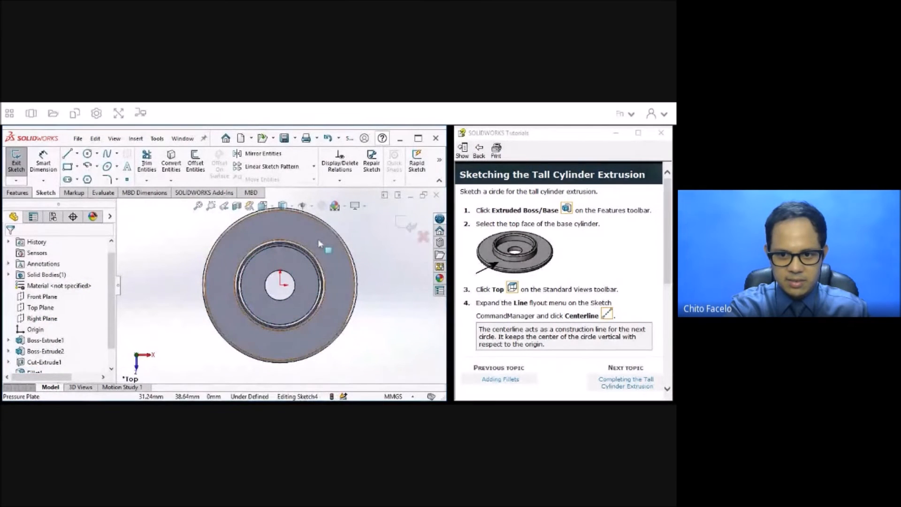
Sketch a vertical centerline about 48 mm long upward from the origin.
left_click(78, 155)
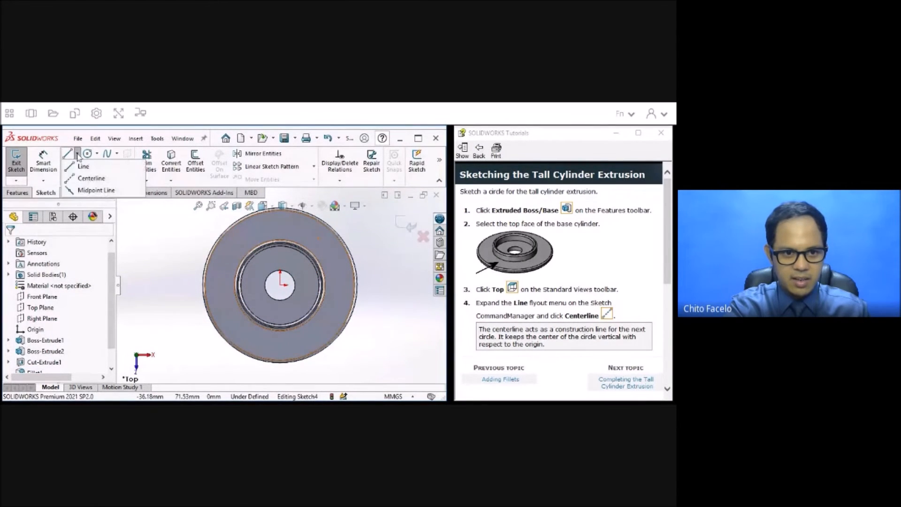
left_click(85, 180)
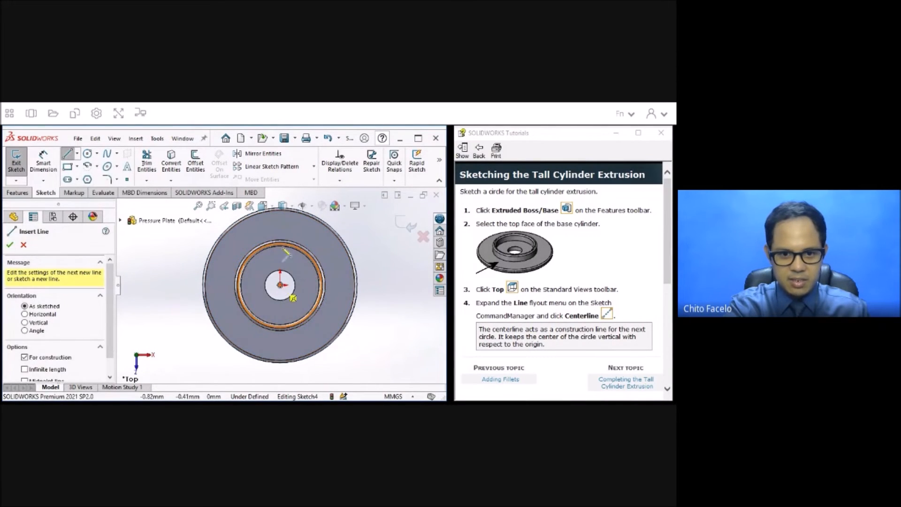
left_click(280, 285)
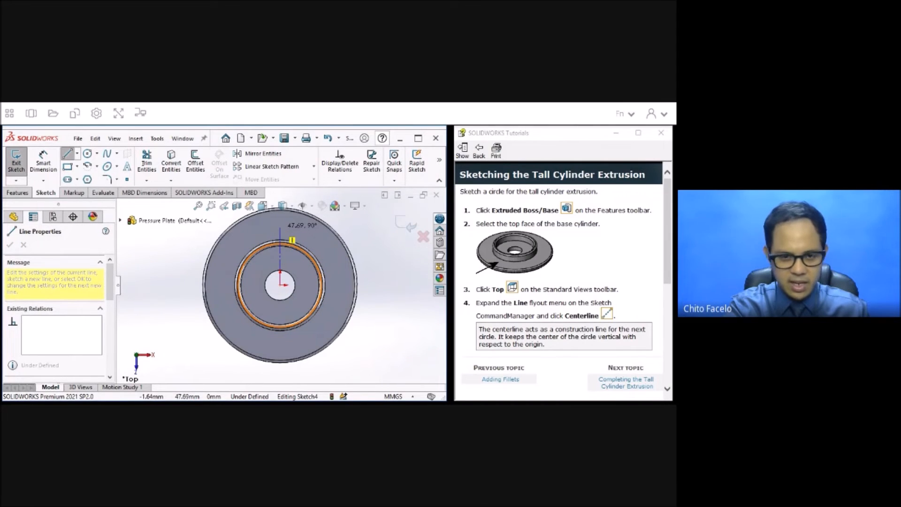
left_click(280, 228)
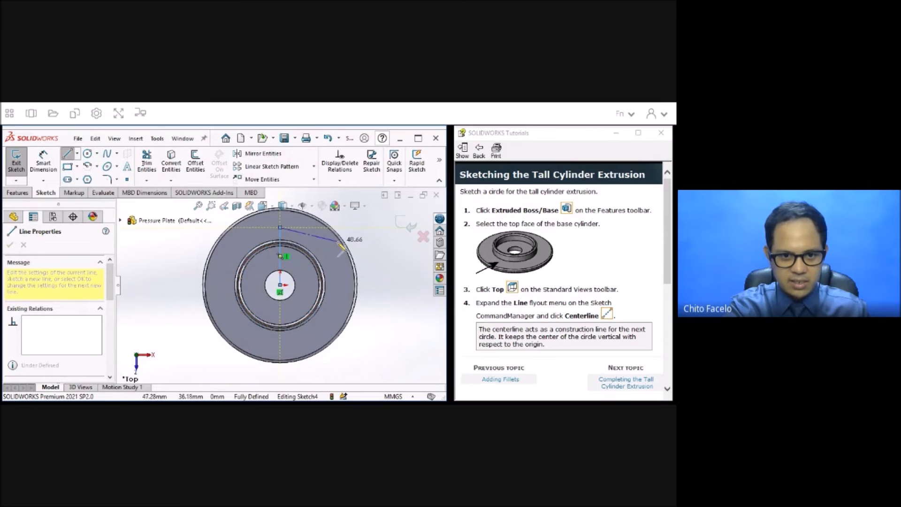
key("Escape")
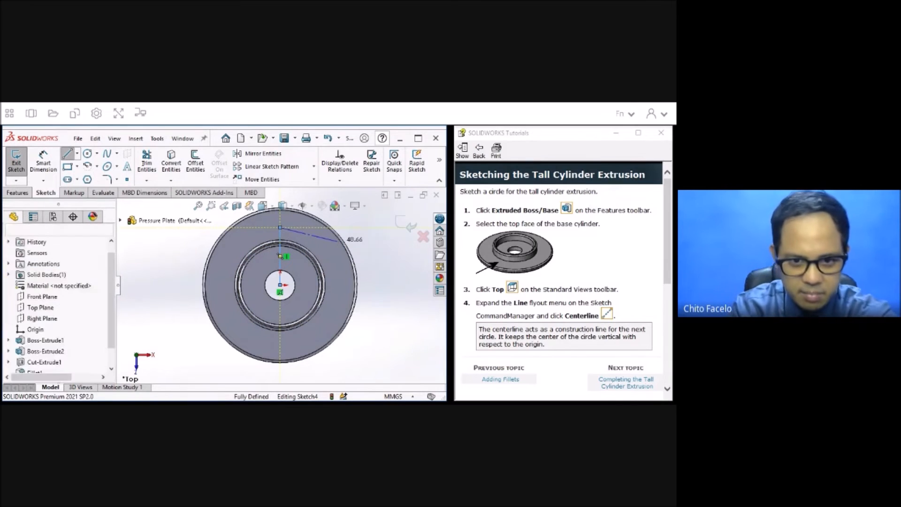
Advance the tutorial to Completing the Tall Cylinder Extrusion and sketch a circle about 46 mm in diameter centered on the centerline's upper endpoint.
scroll(534, 284, "down", 3)
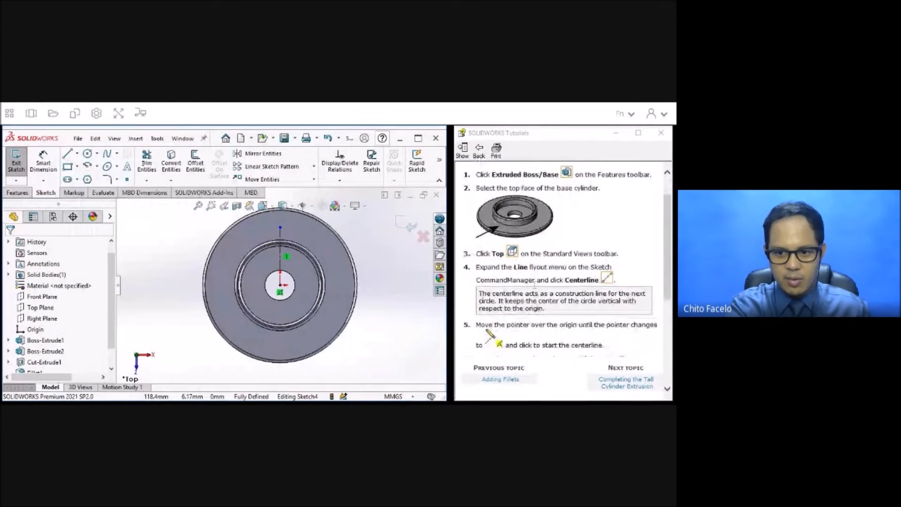
scroll(534, 283, "down", 6)
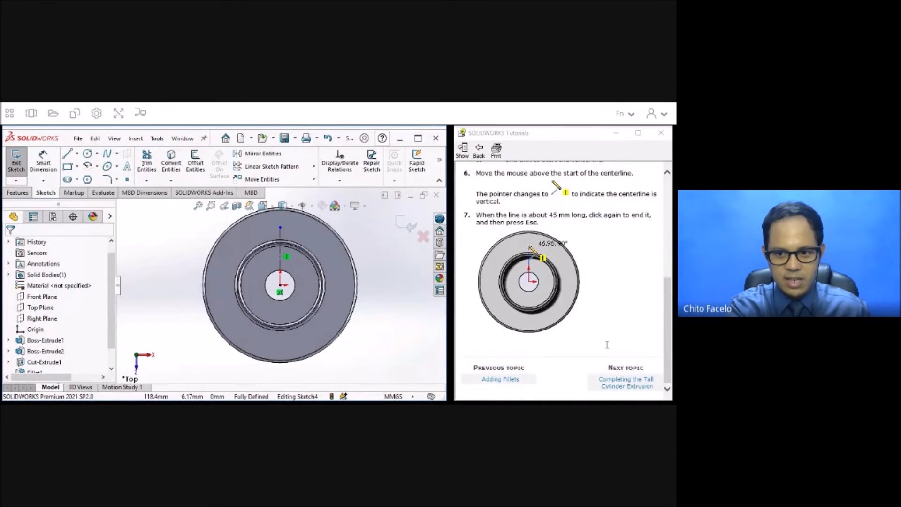
left_click(619, 386)
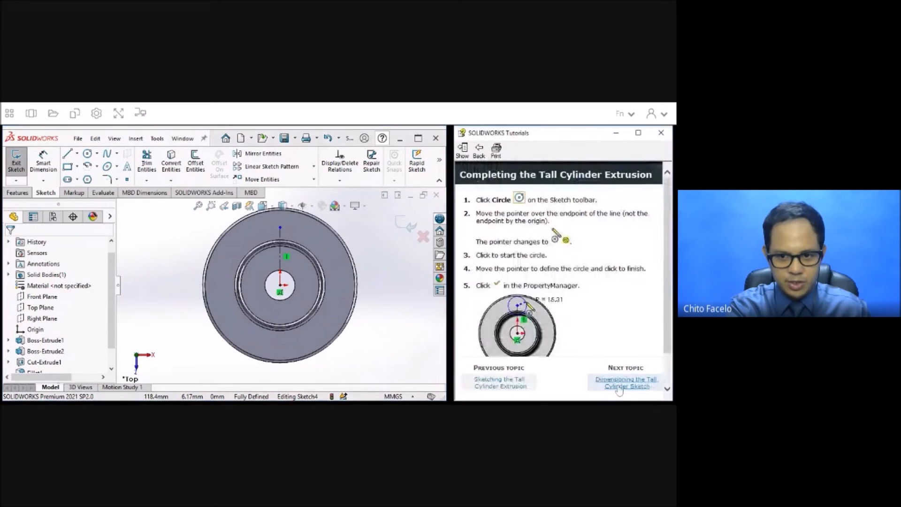
left_click(88, 154)
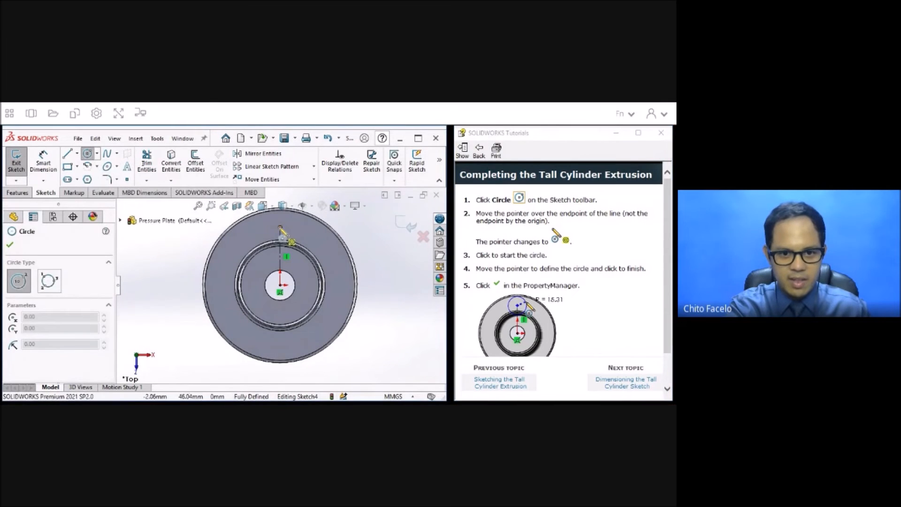
left_click(280, 228)
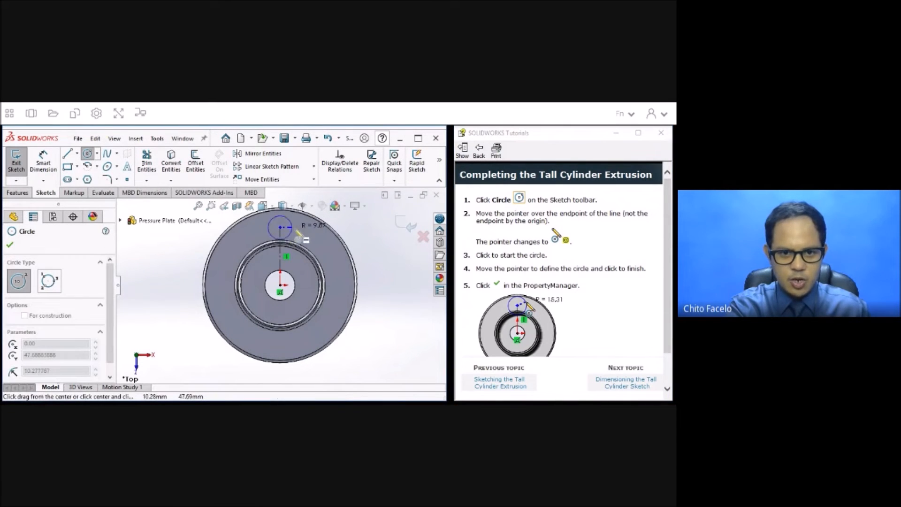
left_click(308, 232)
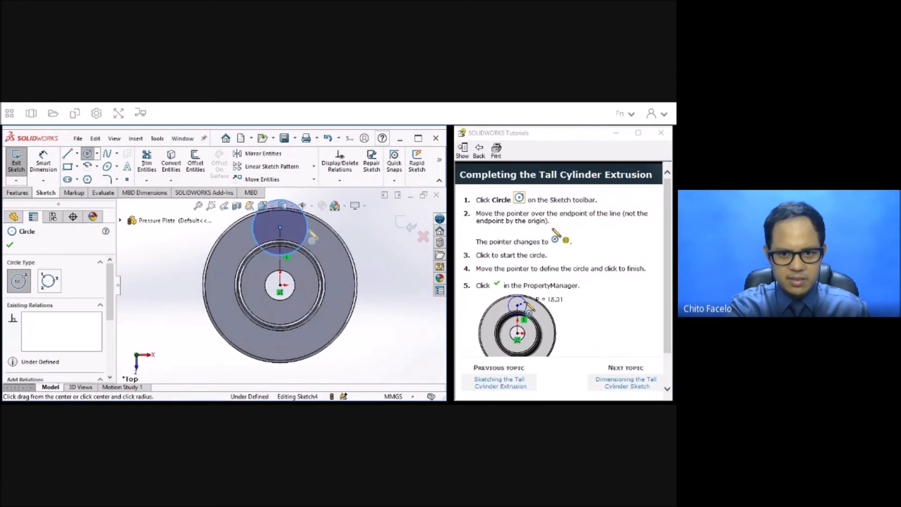
left_click(10, 245)
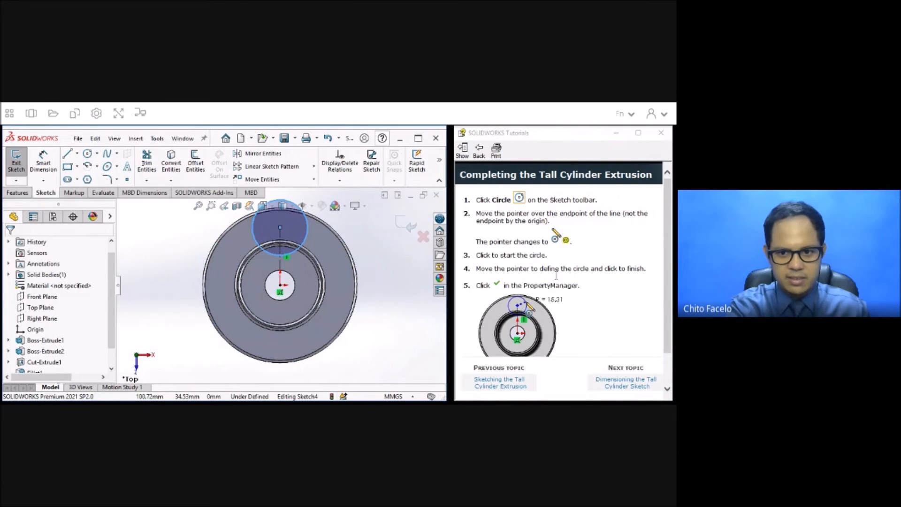
Advance the tutorial to Dimensioning the Tall Cylinder Sketch and dimension the circle's diameter to 27 mm.
left_click(622, 385)
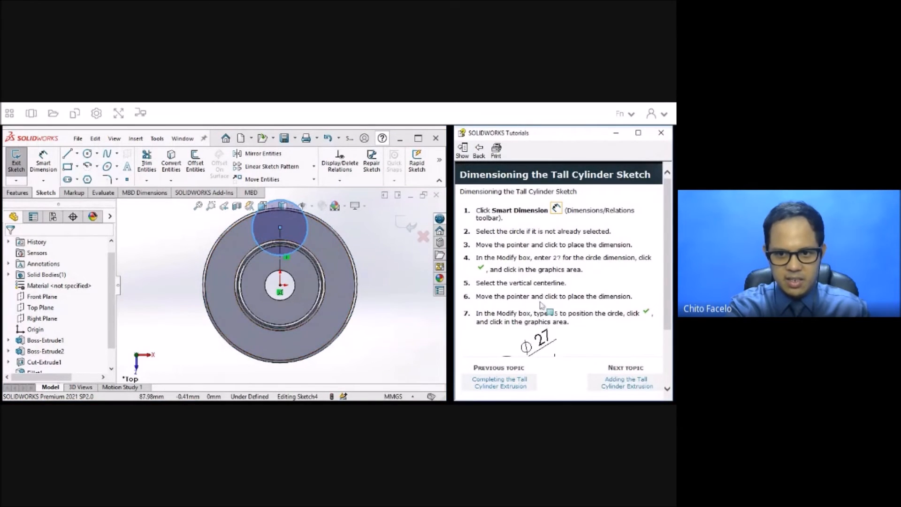
scroll(541, 305, "down", 3)
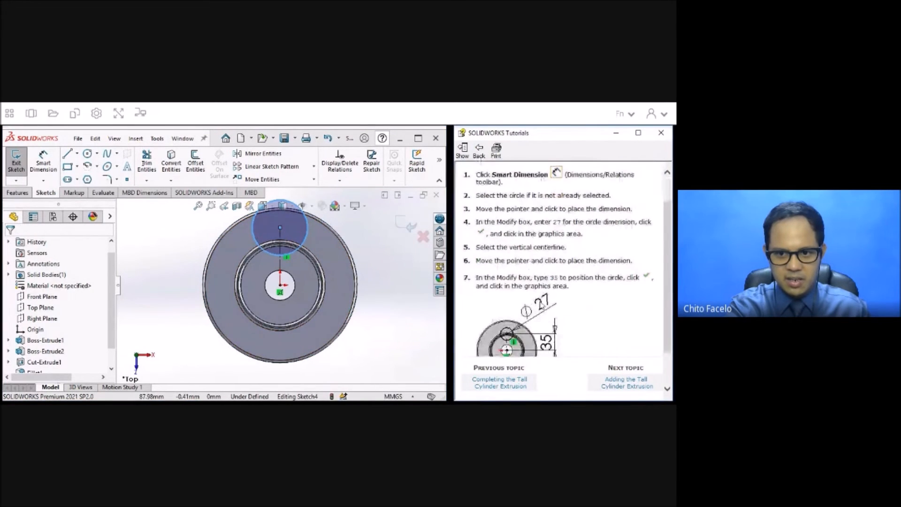
left_click(47, 162)
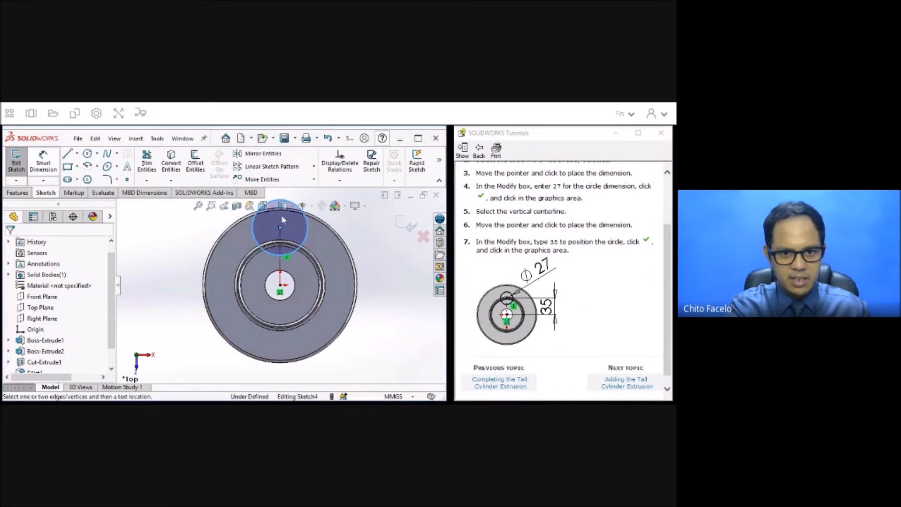
left_click(308, 228)
left_click(310, 221)
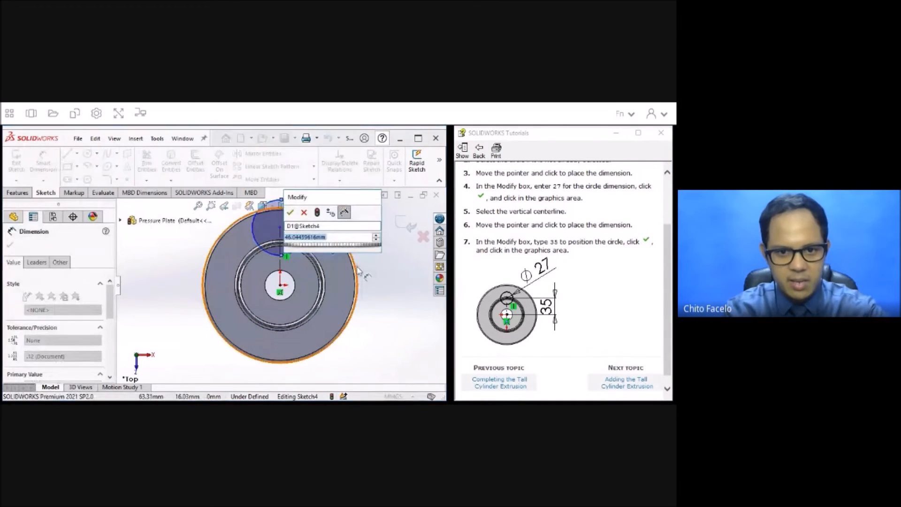
type("27")
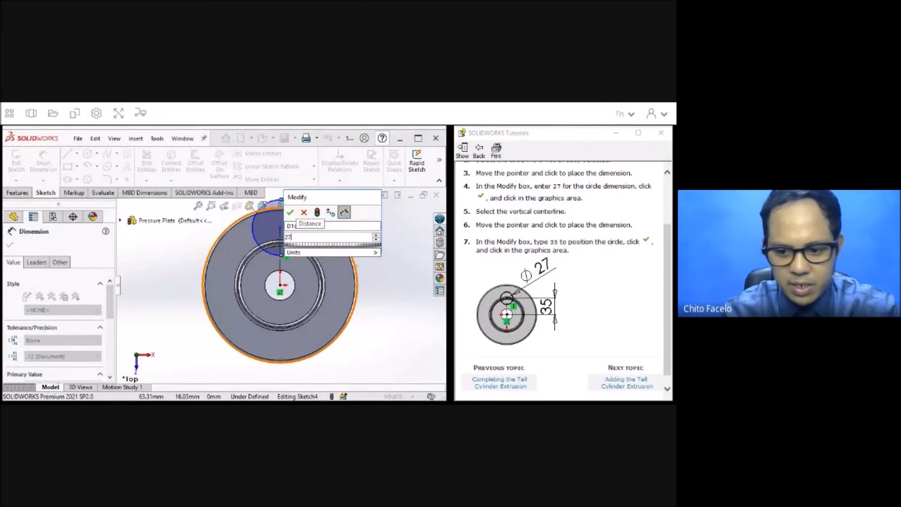
key("Return")
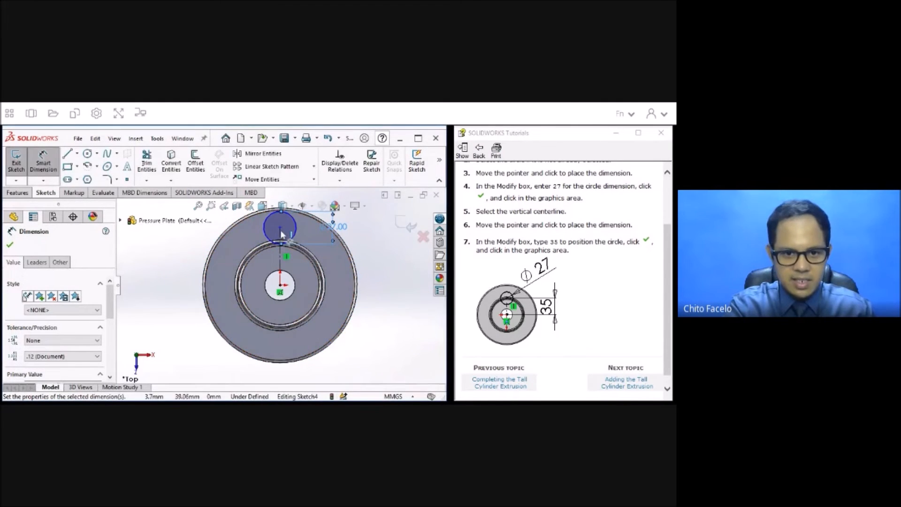
Dimension the vertical distance between the circle's center and the origin to 35 mm.
left_click(280, 228)
left_click(281, 286)
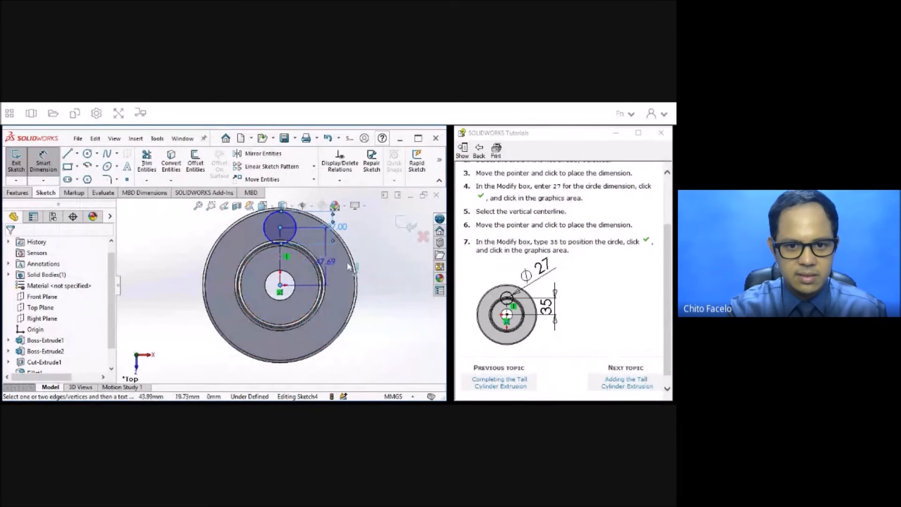
left_click(381, 263)
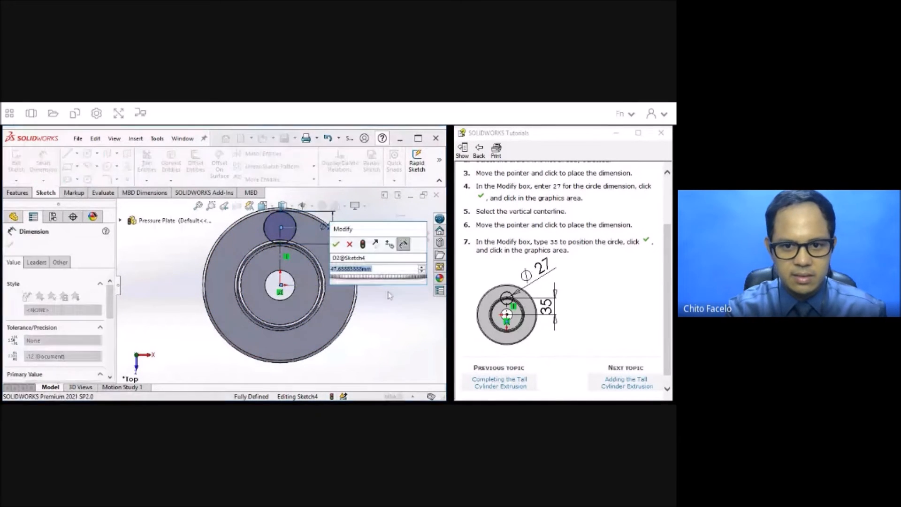
type("35")
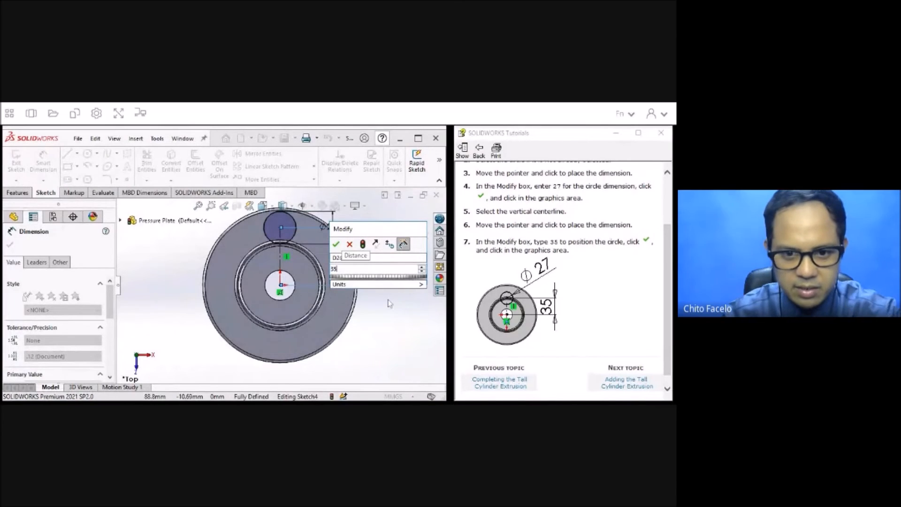
key("Return")
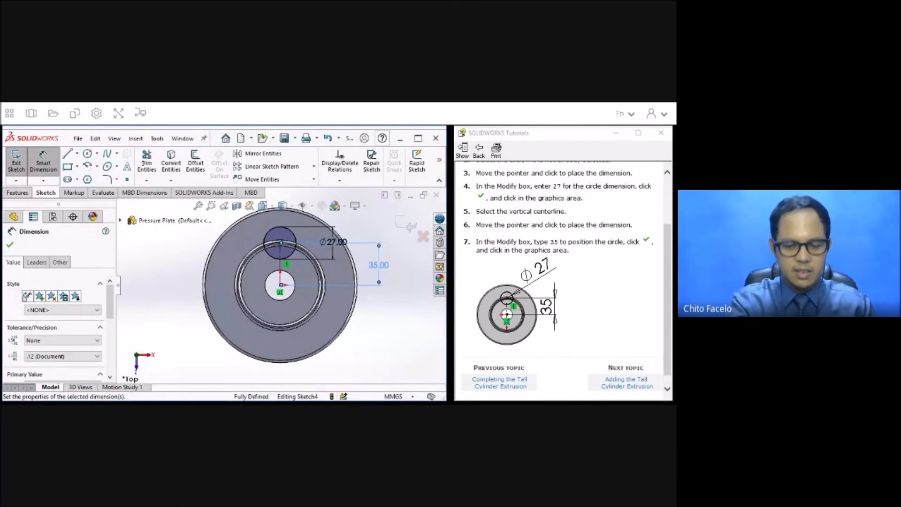
Advance the tutorial to Adding the Tall Cylinder Extrusion, exit the sketch and extrude the circle 30 mm blind in an isometric view.
scroll(634, 330, "down", 1)
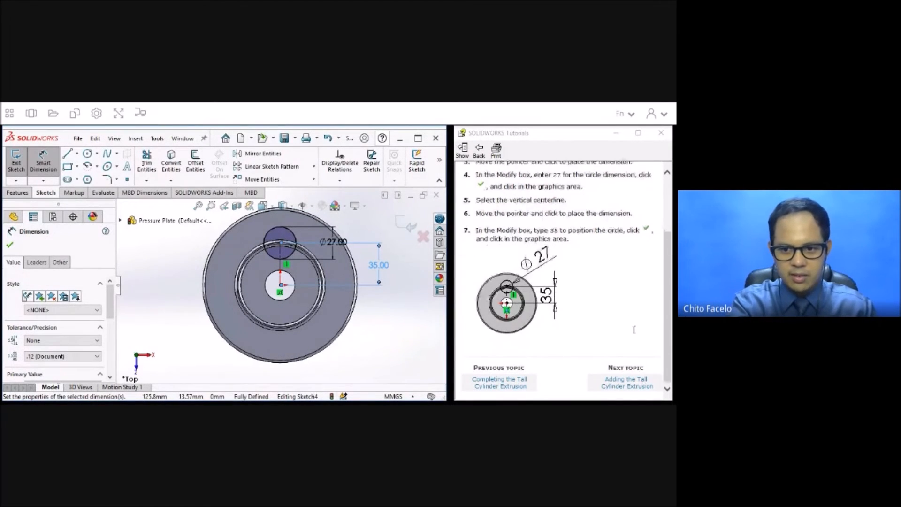
left_click(628, 378)
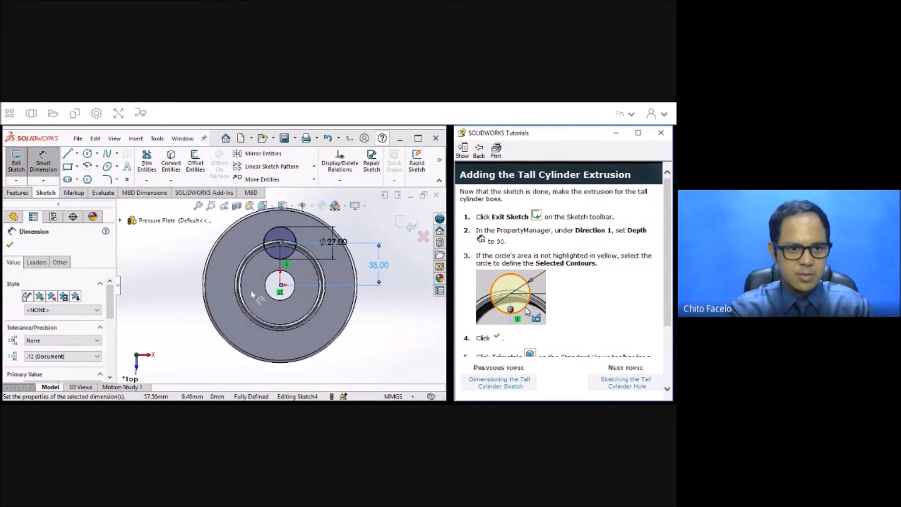
left_click(16, 162)
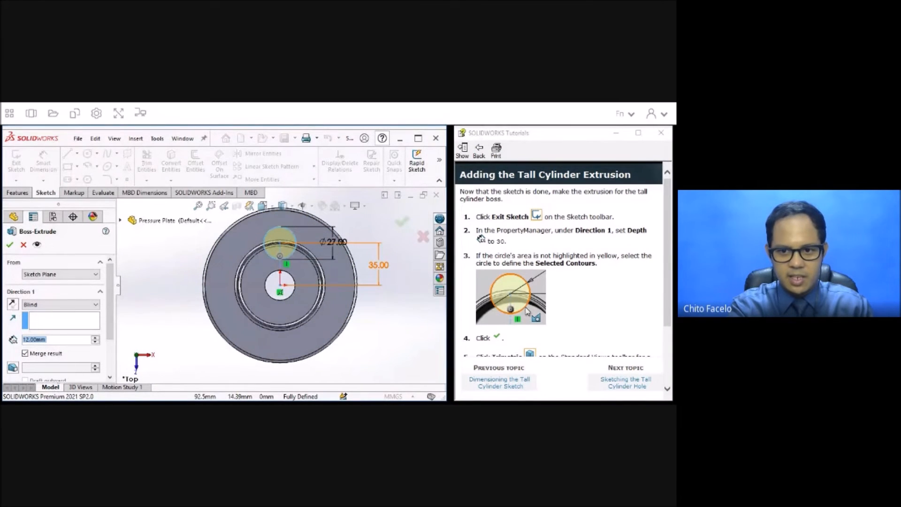
left_click(272, 207)
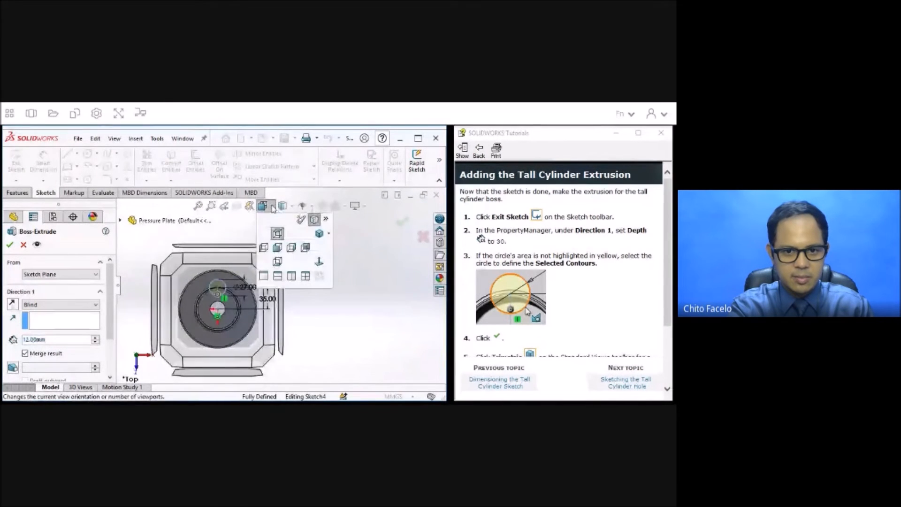
left_click(319, 235)
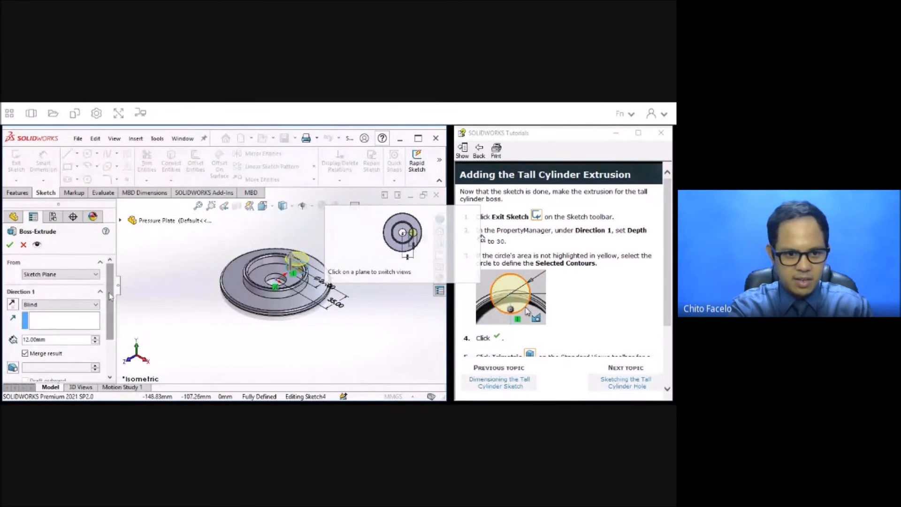
left_click_drag(108, 302, 1, 313)
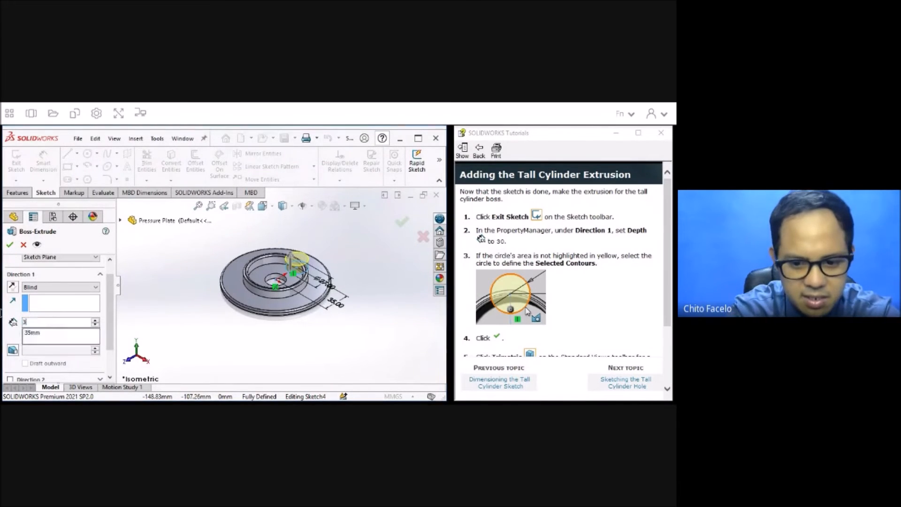
type("30")
key("Return")
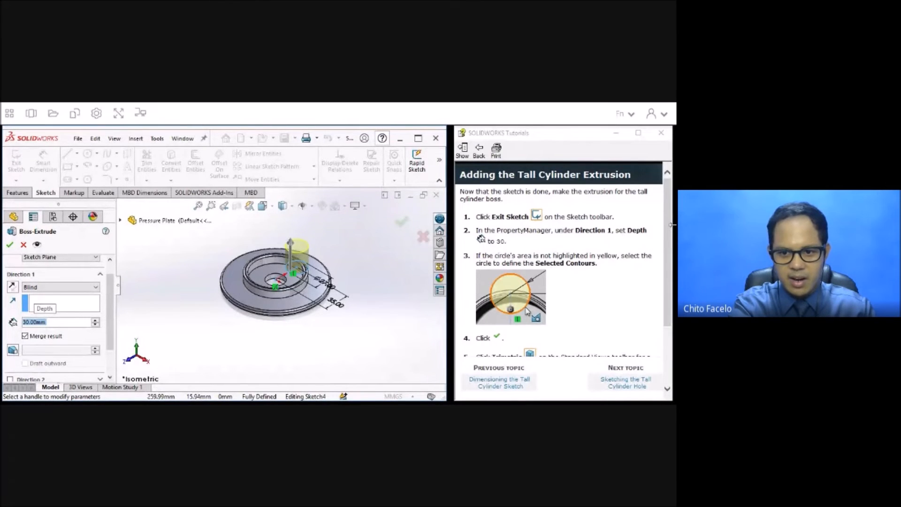
scroll(671, 224, "down", 2)
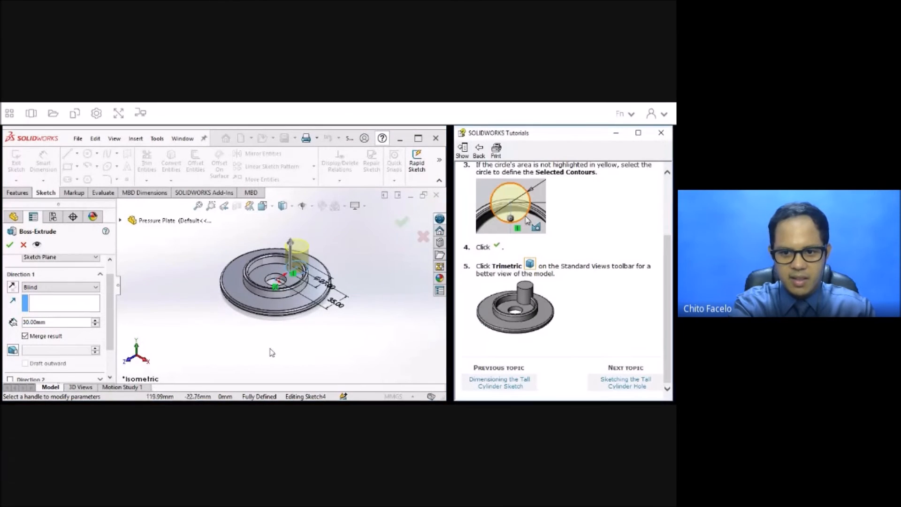
left_click(9, 245)
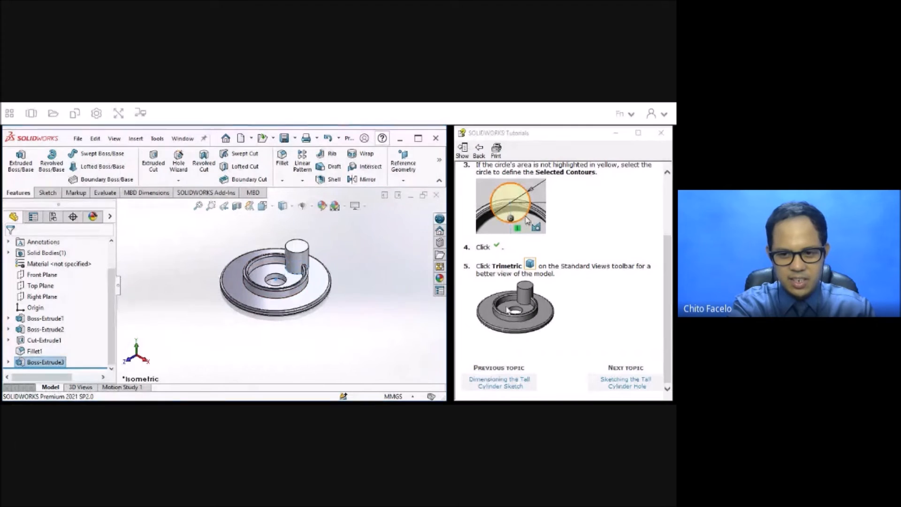
Advance the tutorial to Sketching the Tall Cylinder Hole and start an Extruded Cut sketch on the tall cylinder's top face.
left_click(627, 386)
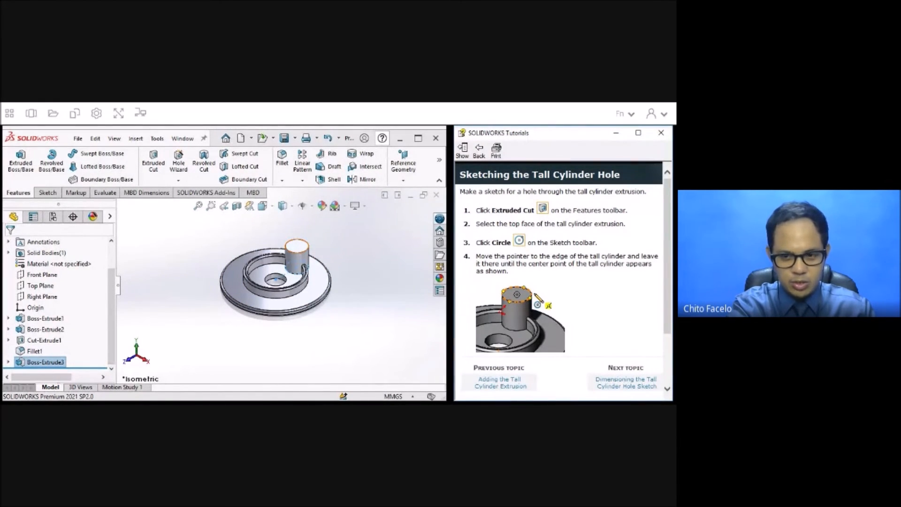
left_click(151, 158)
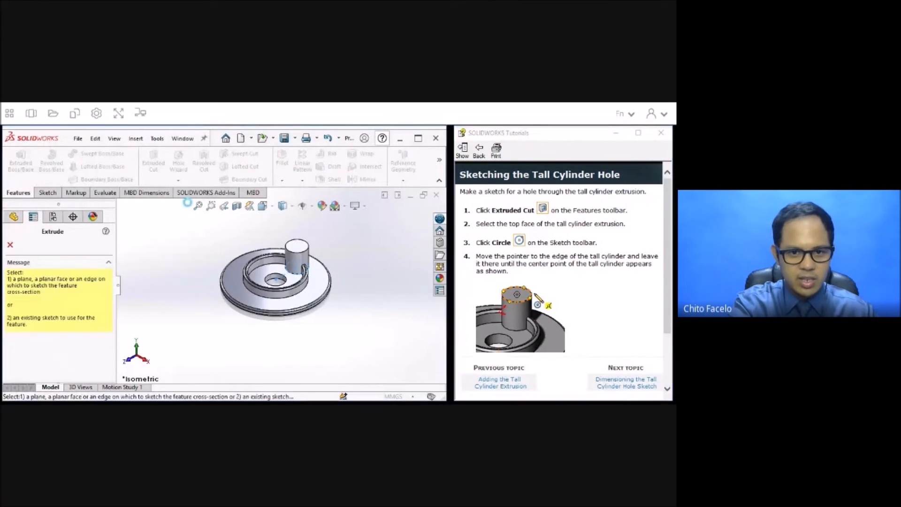
left_click(298, 247)
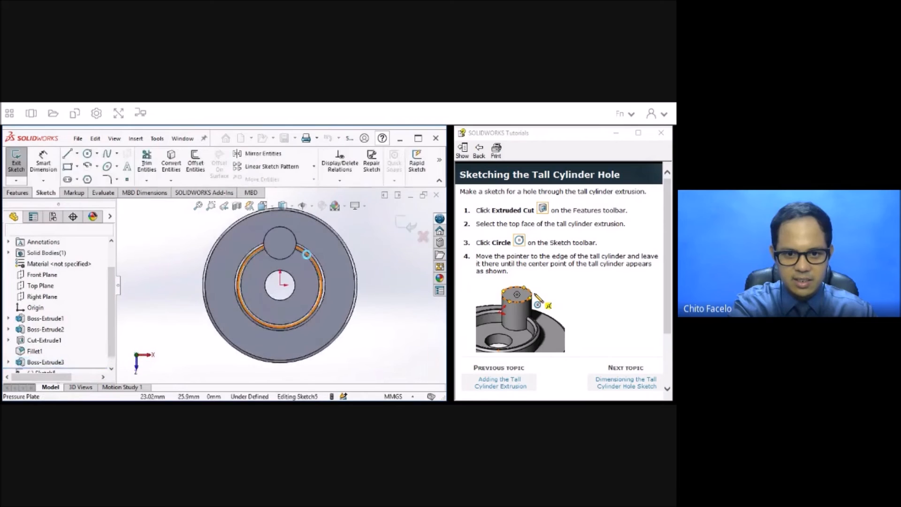
Sketch a circle about 11.5 mm in diameter at the center of the tall cylinder's top face.
left_click(87, 154)
mouse_move(280, 247)
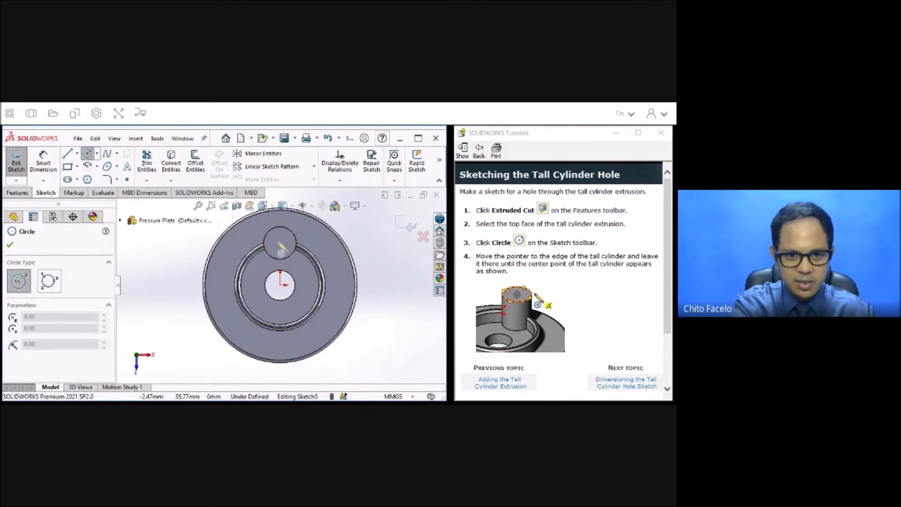
left_click(279, 242)
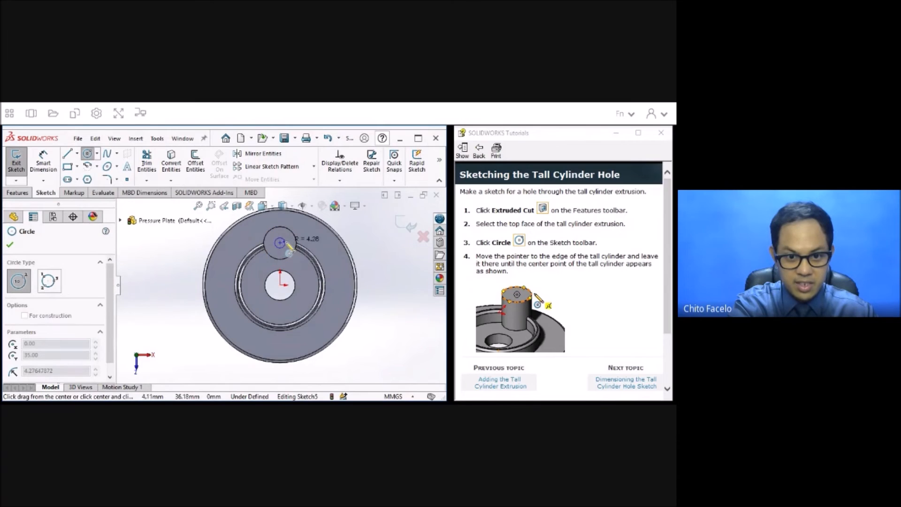
left_click(291, 251)
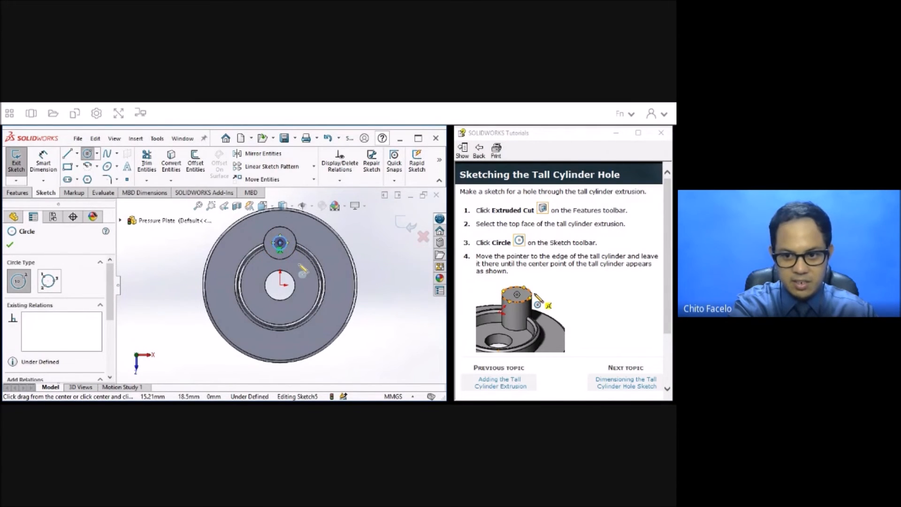
scroll(577, 300, "down", 3)
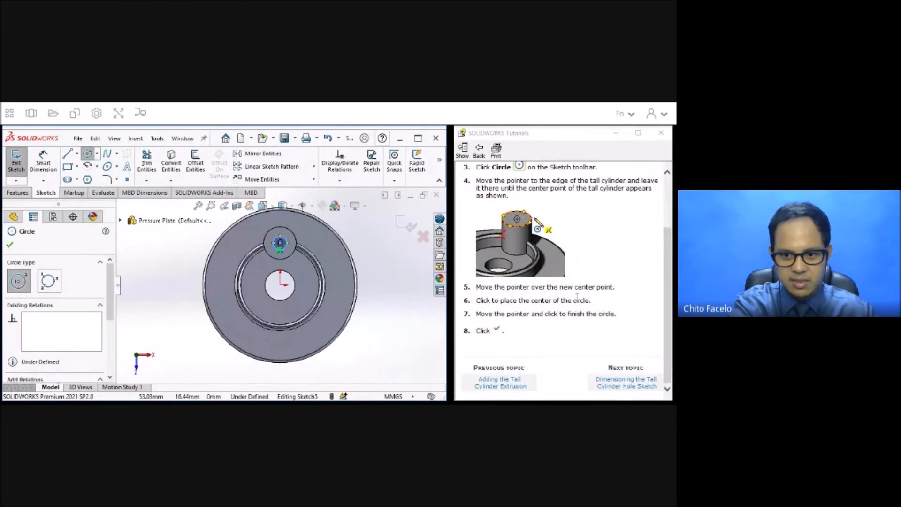
left_click(14, 246)
Advance the tutorial to Dimensioning the Tall Cylinder Hole Sketch and dimension the small circle's diameter to 15 mm.
left_click(626, 382)
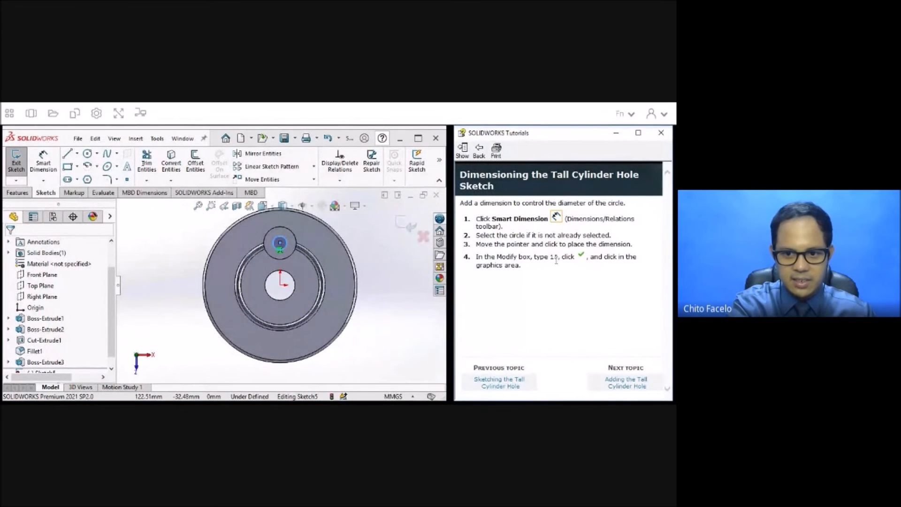
left_click(47, 172)
left_click(292, 233)
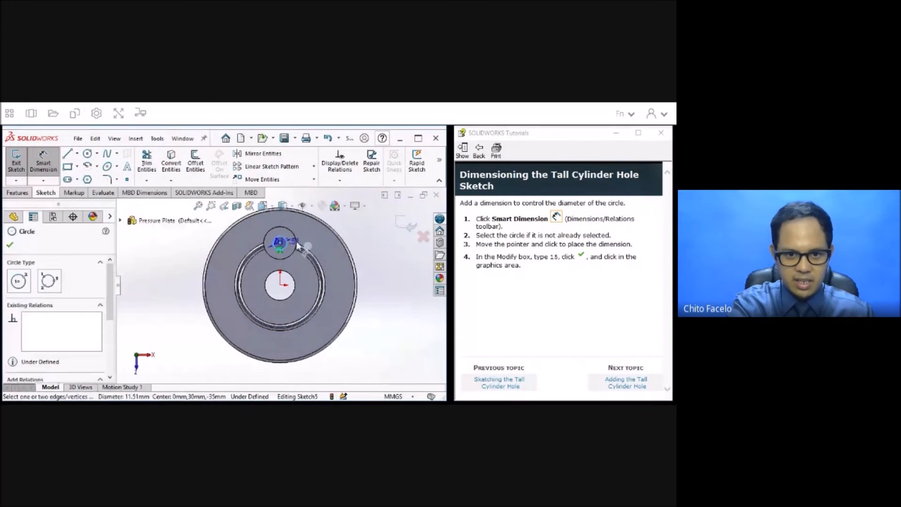
left_click(351, 270)
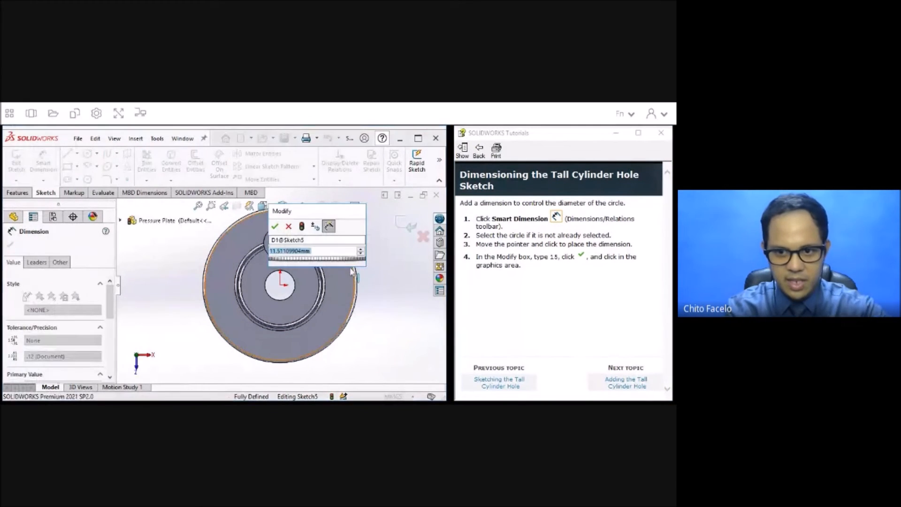
type("15")
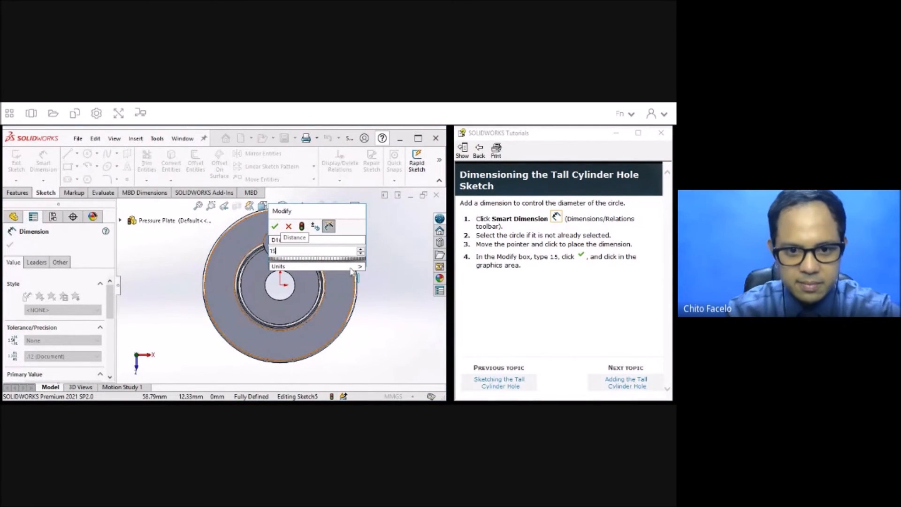
key("Return")
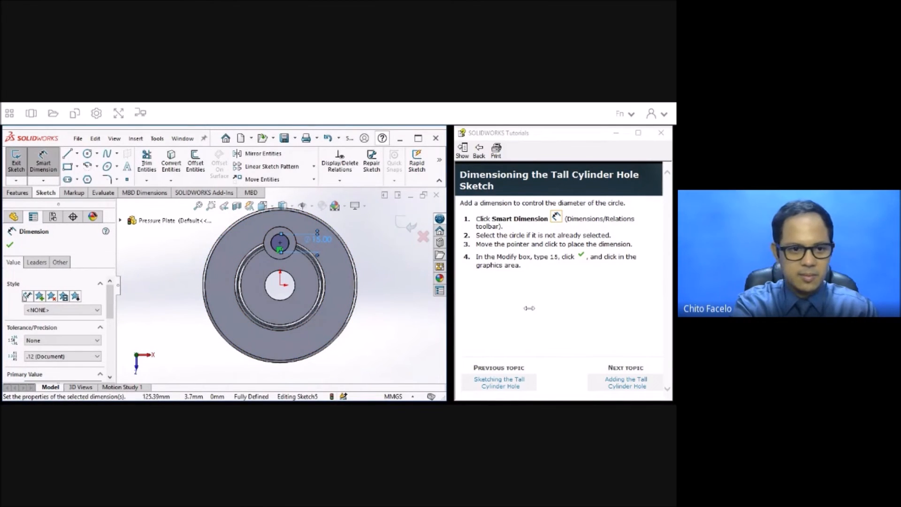
left_click(9, 244)
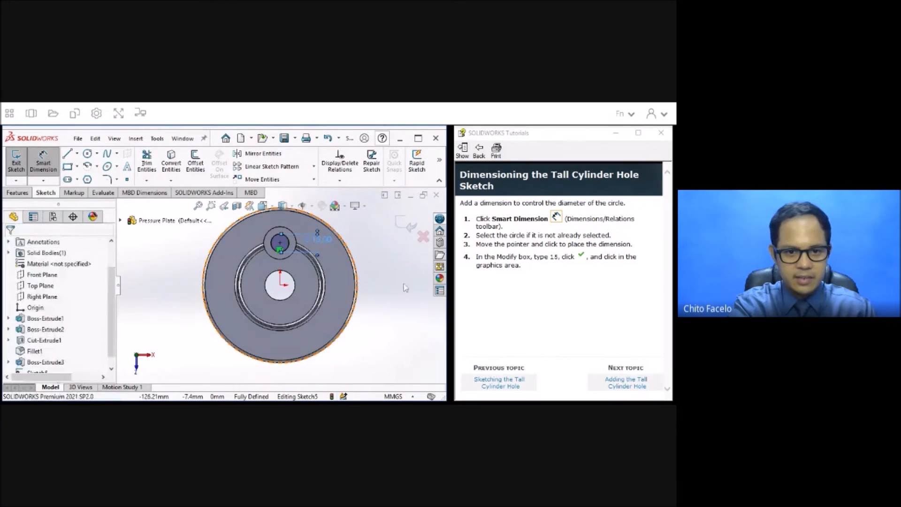
key("Escape")
Advance the tutorial to Adding the Tall Cylinder Hole, exit the sketch and cut the circle Through All in an isometric view.
left_click(627, 385)
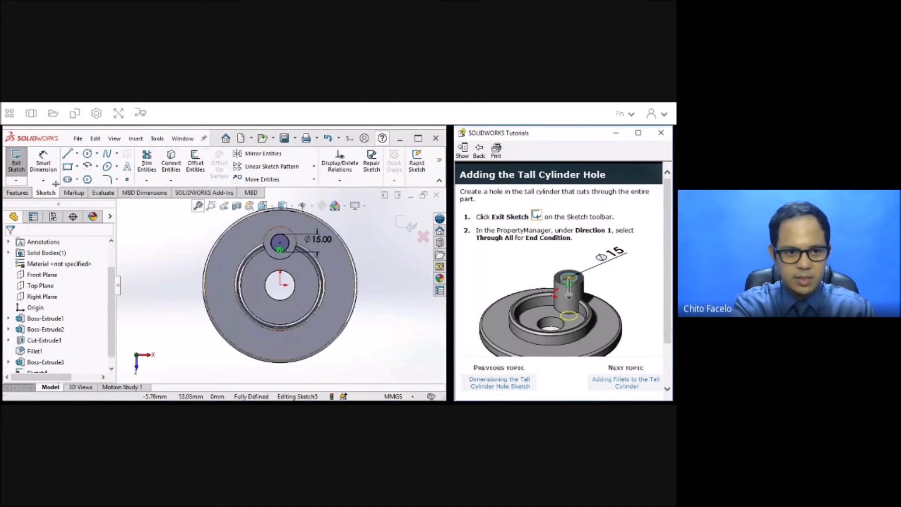
left_click(16, 162)
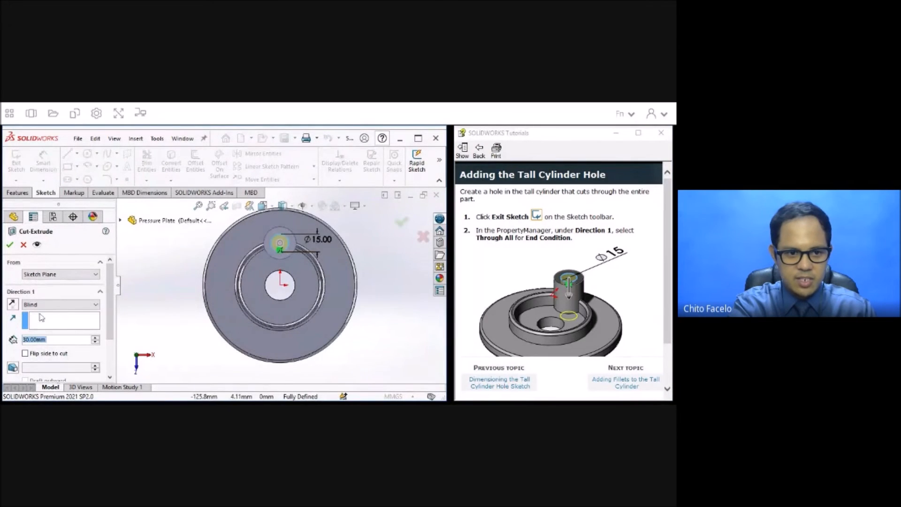
left_click(39, 311)
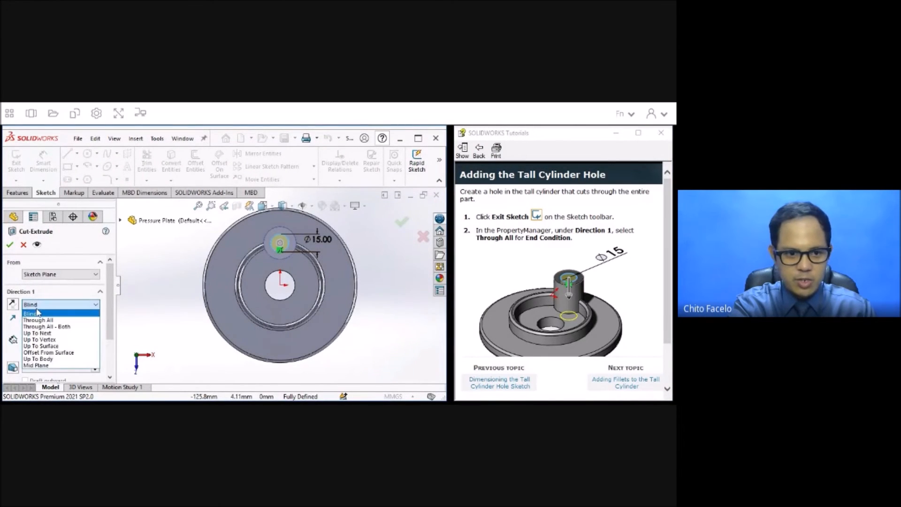
left_click(38, 320)
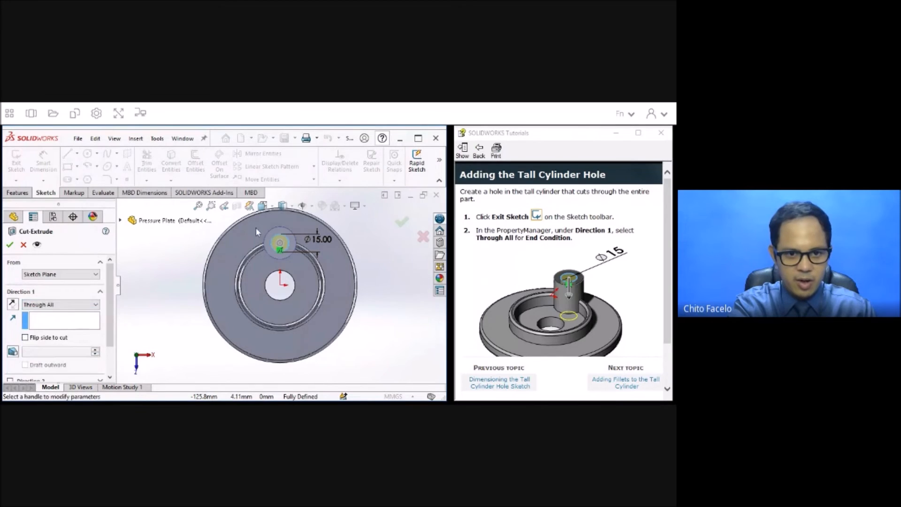
left_click(272, 206)
left_click(319, 234)
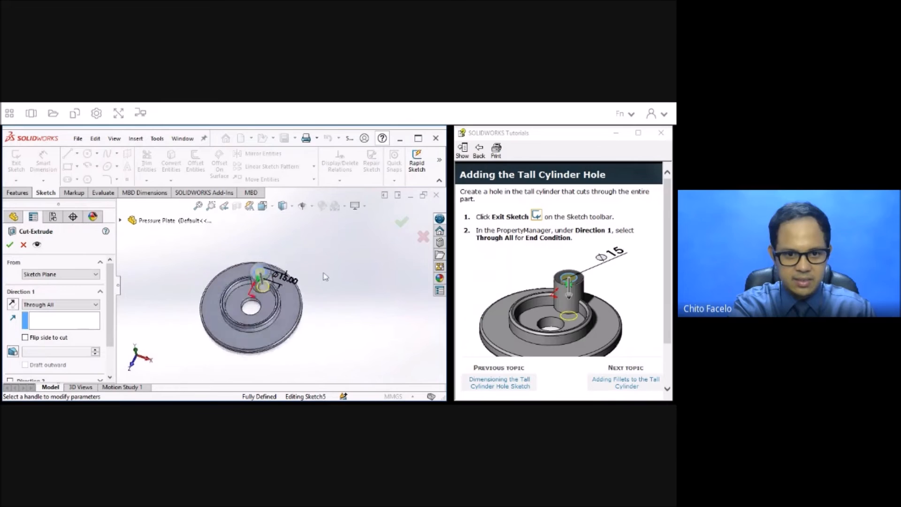
left_click(644, 293)
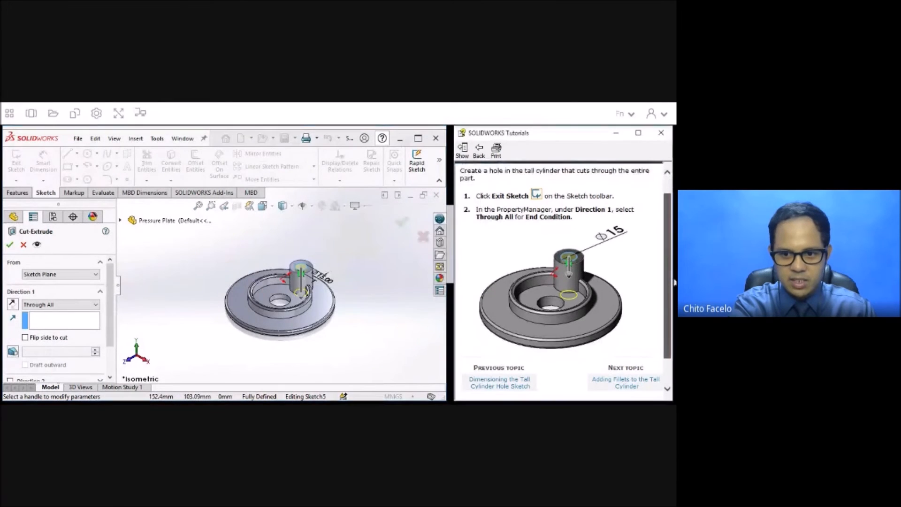
scroll(629, 314, "down", 3)
left_click(10, 244)
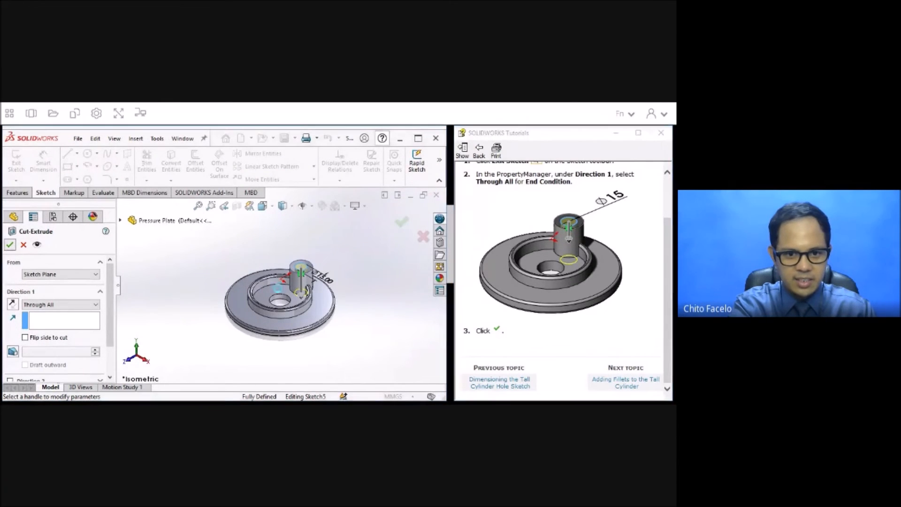
middle_click_drag(298, 287, 298, 232)
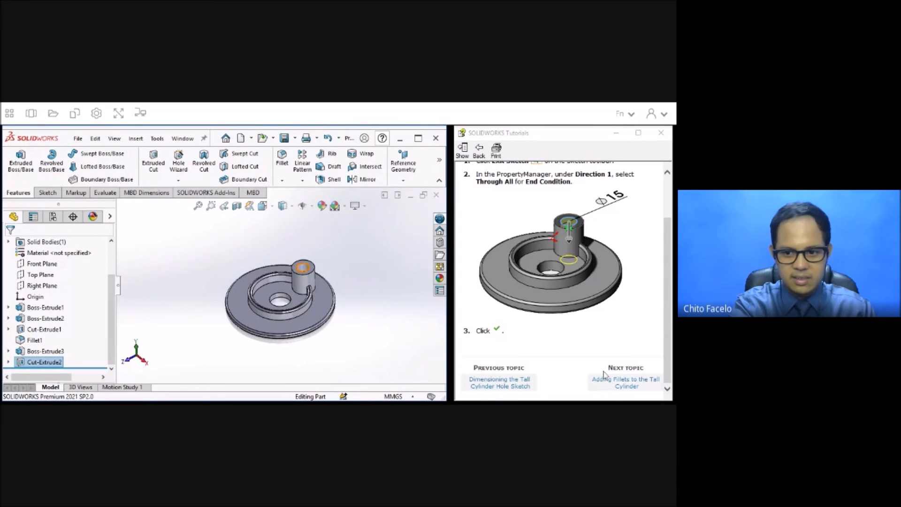
Advance the tutorial to Adding Fillets to the Tall Cylinder and display the model with Hidden Lines Visible.
left_click(624, 384)
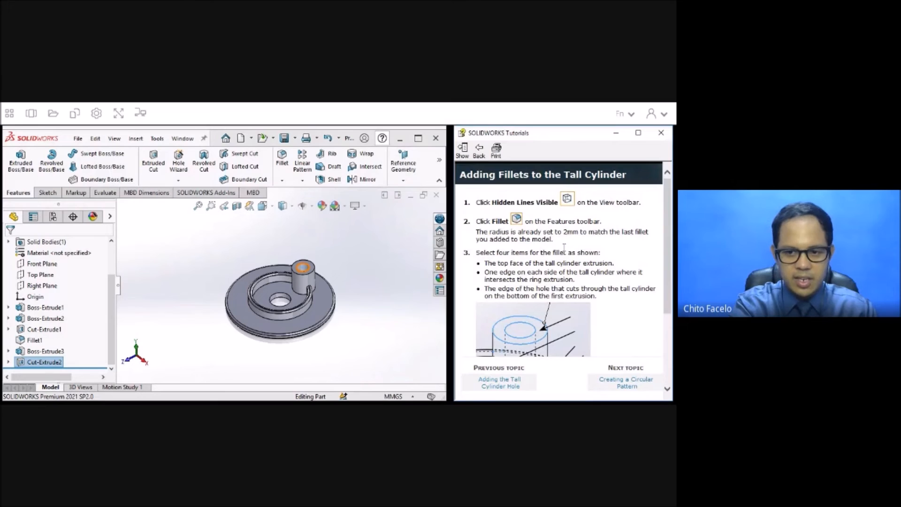
scroll(564, 247, "down", 1)
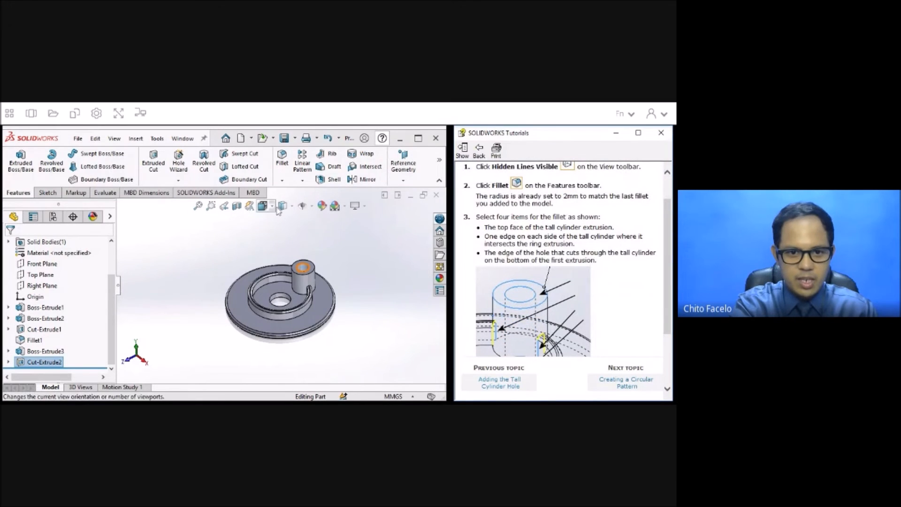
left_click(292, 206)
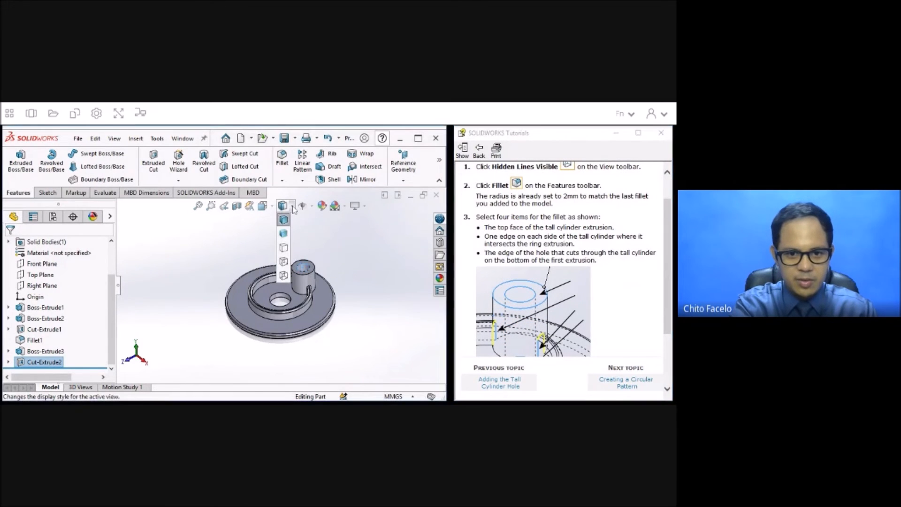
left_click(284, 262)
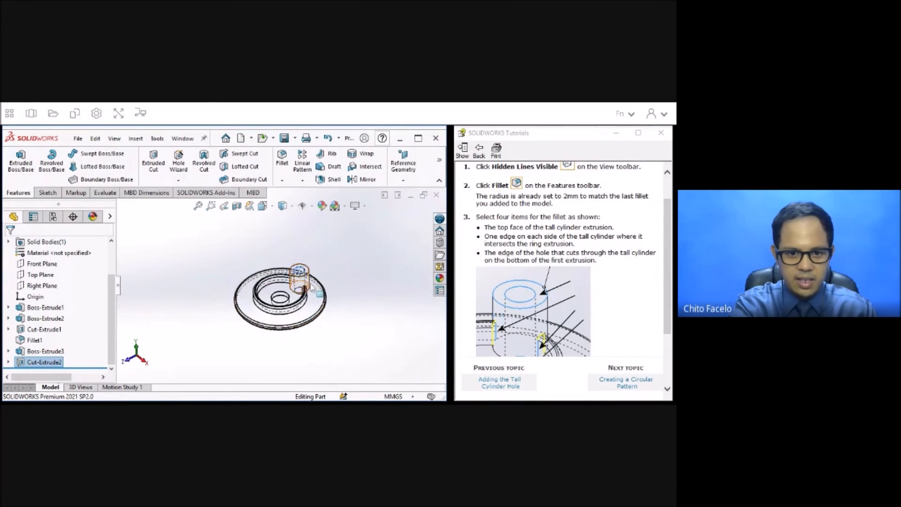
scroll(310, 282, "down", 5)
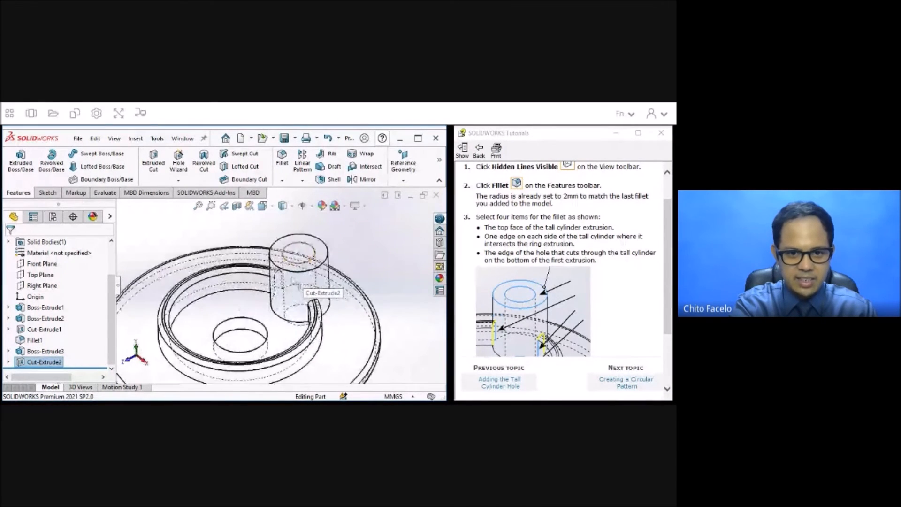
Fillet the tall cylinder's top face, its two edges meeting the ring and the hole's bottom edge with a 2 mm radius.
left_click(283, 160)
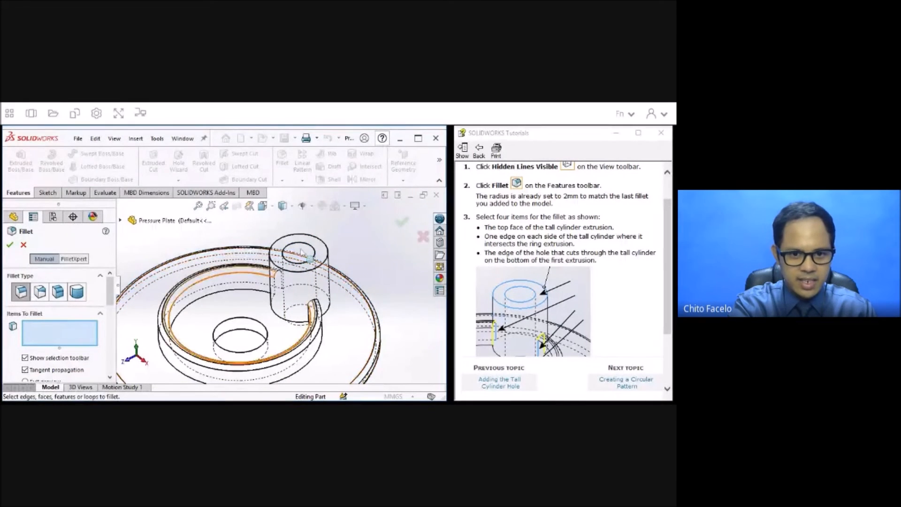
left_click(319, 248)
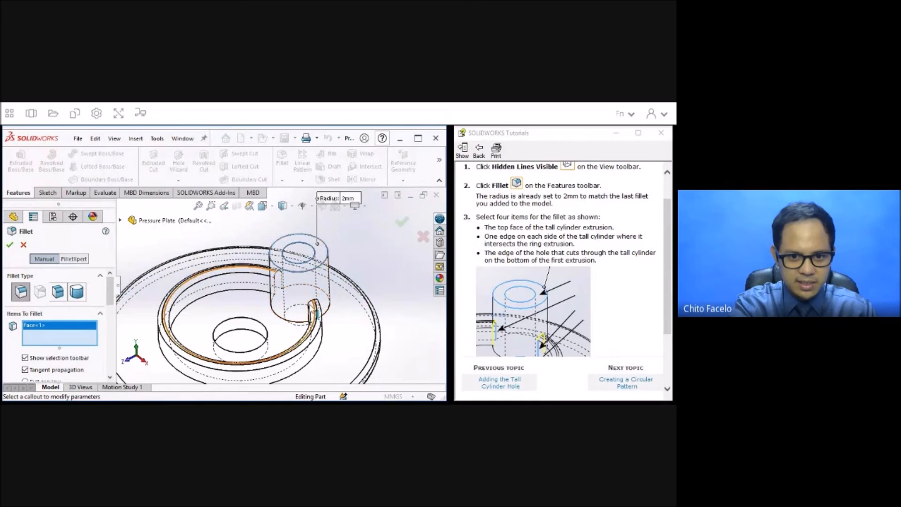
left_click(312, 305)
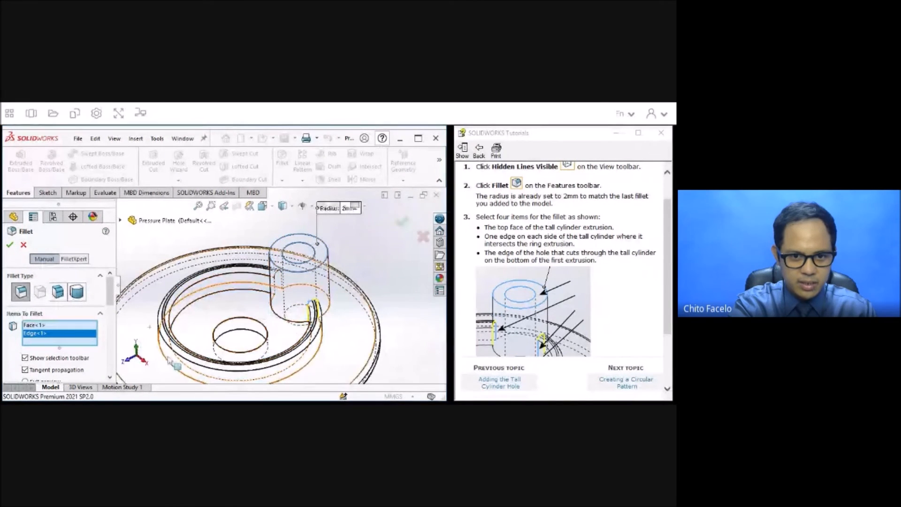
middle_click_drag(349, 359, 225, 283)
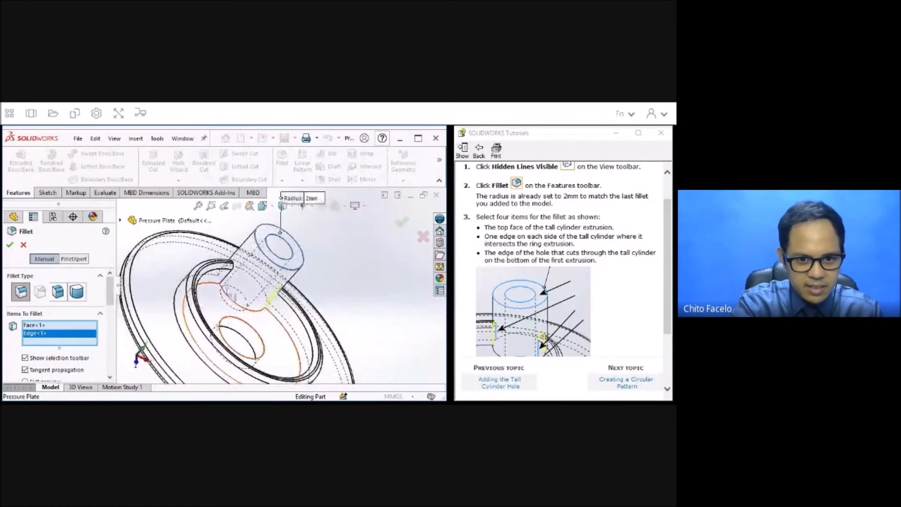
left_click(225, 280)
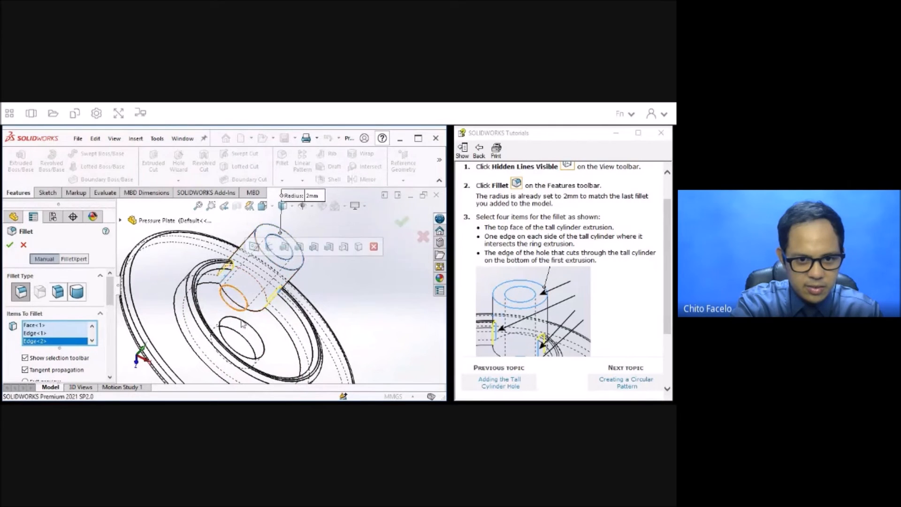
left_click(235, 315)
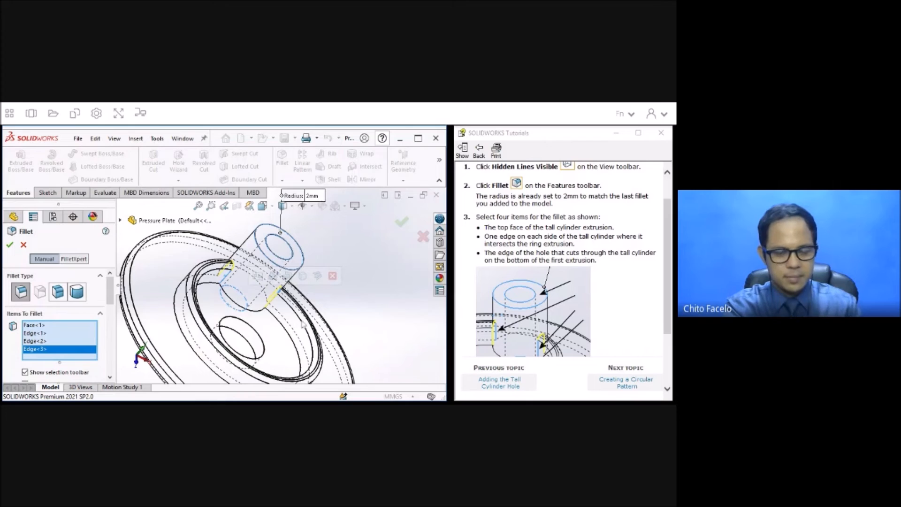
scroll(114, 306, "down", 2)
scroll(114, 306, "down", 6)
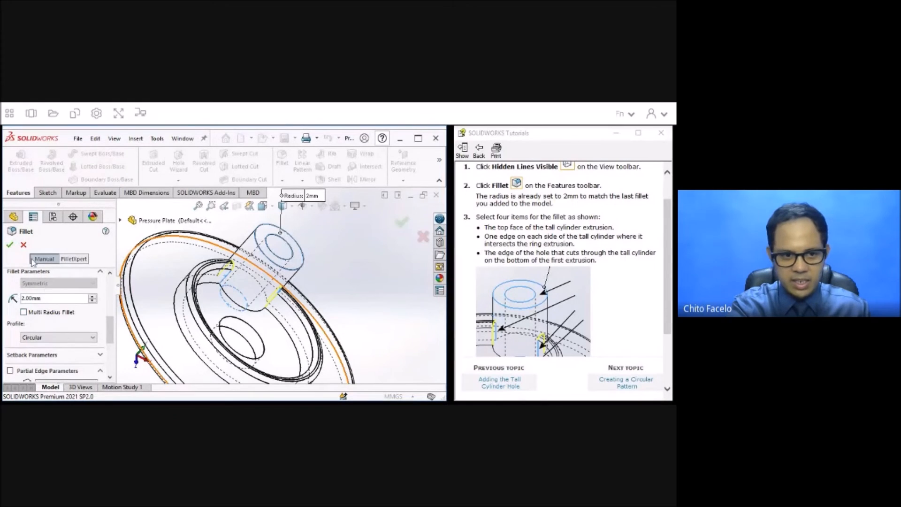
left_click(10, 245)
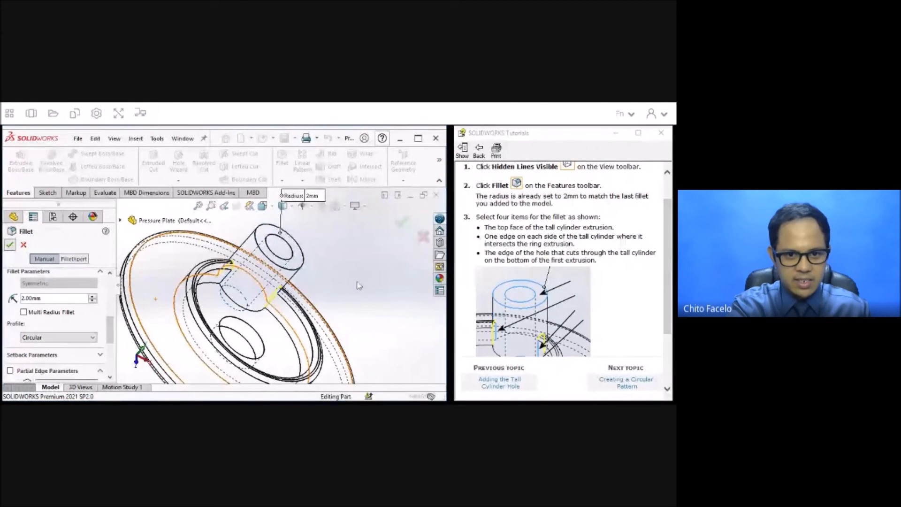
Display the model as shaded, inspect the new fillets, and change the display style to Shaded With Edges.
left_click(291, 208)
left_click(284, 234)
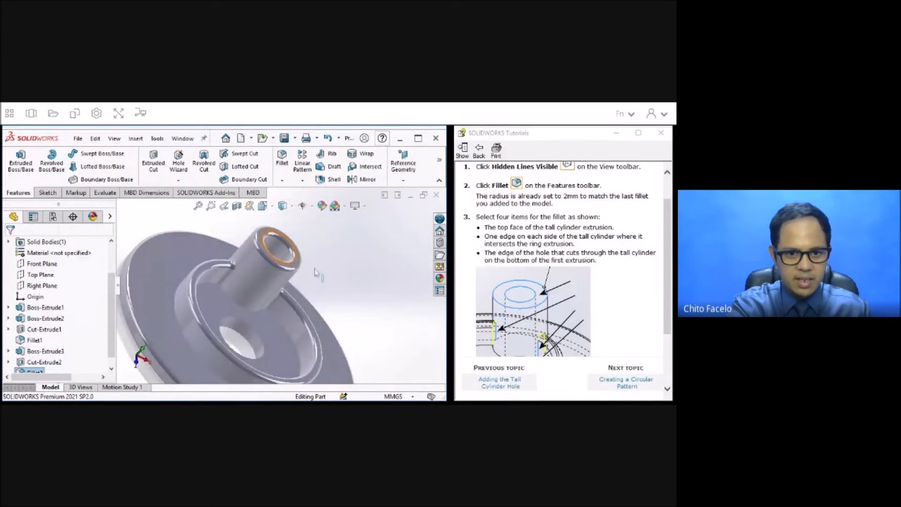
middle_click_drag(354, 295, 332, 294)
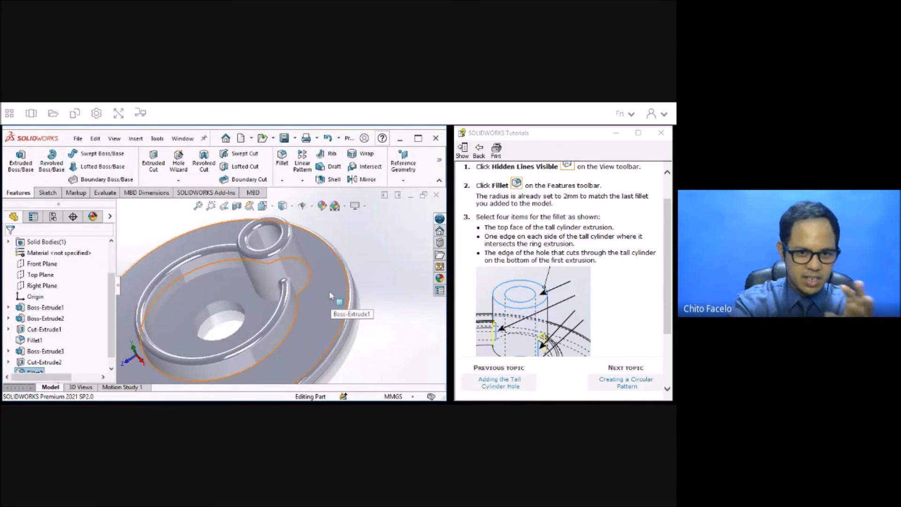
left_click(293, 206)
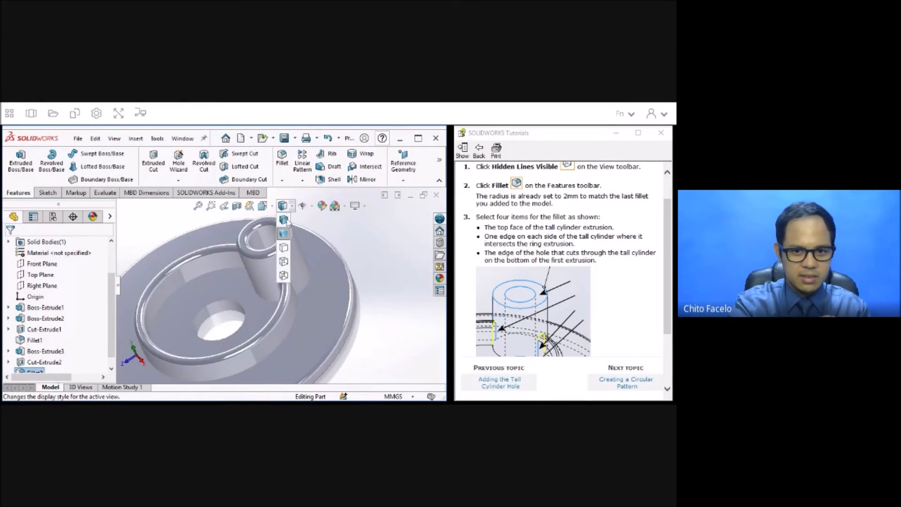
left_click(285, 228)
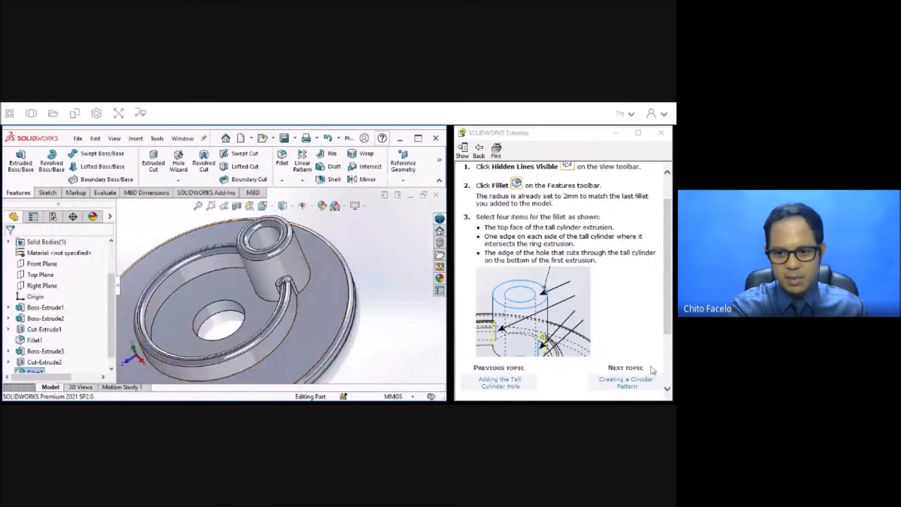
Advance the tutorial to Creating a Circular Pattern and show the part's temporary axes.
left_click(626, 382)
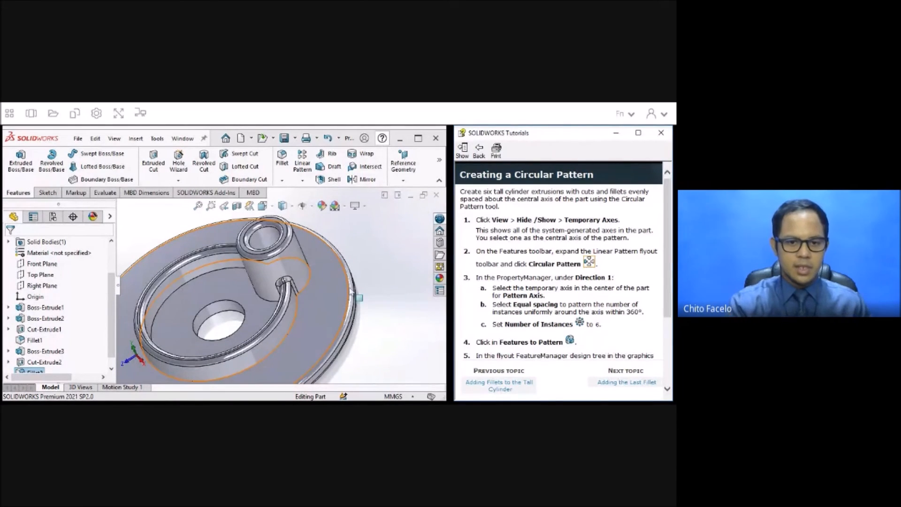
left_click(114, 139)
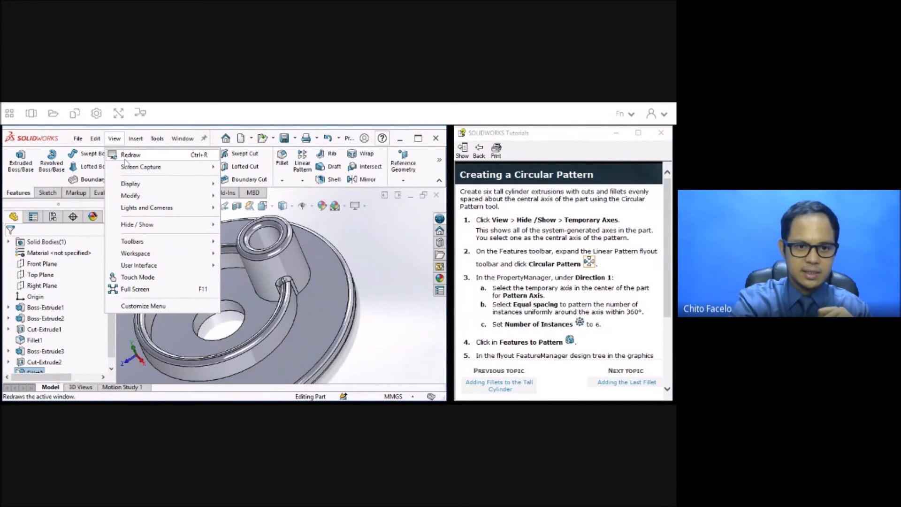
mouse_move(151, 226)
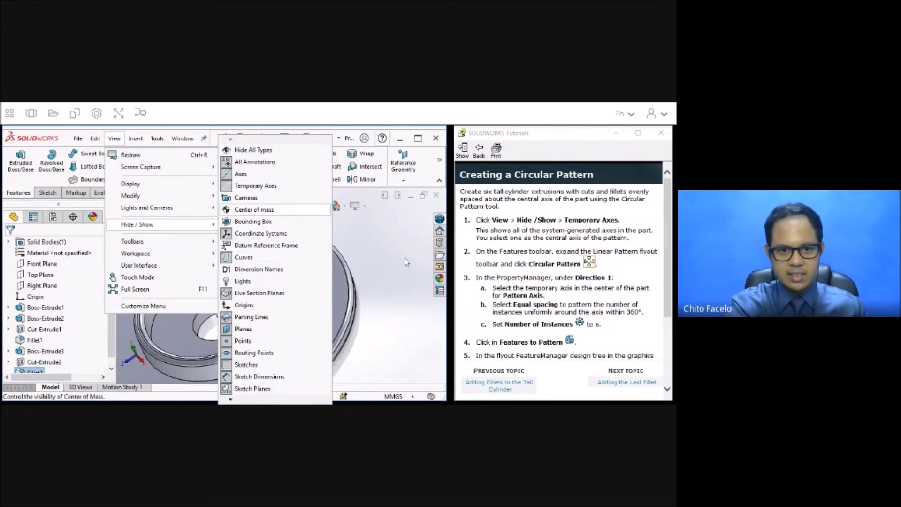
left_click(255, 185)
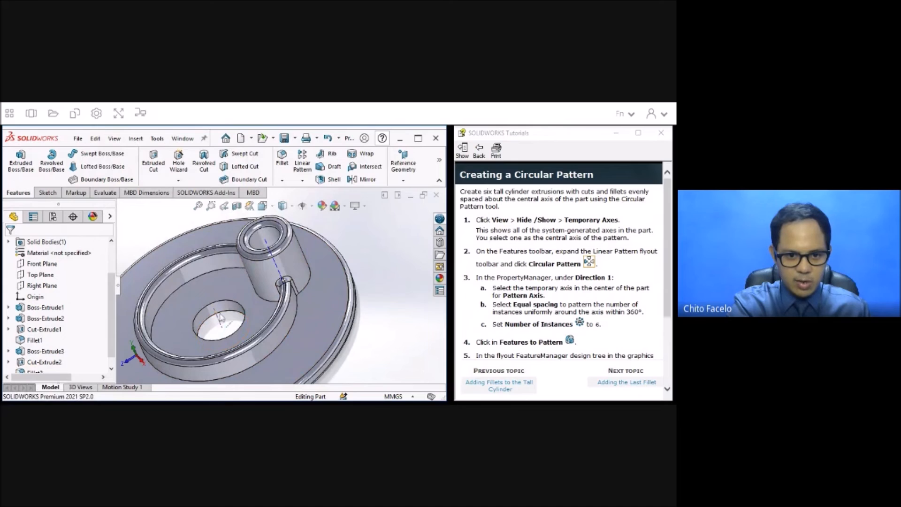
Start a circular pattern using the temporary axis at the part's center as the pattern axis.
left_click(303, 181)
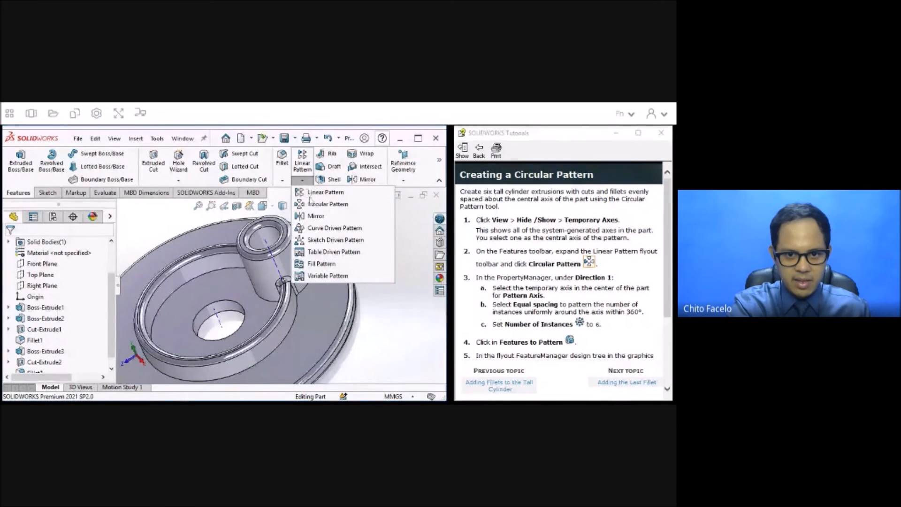
left_click(313, 209)
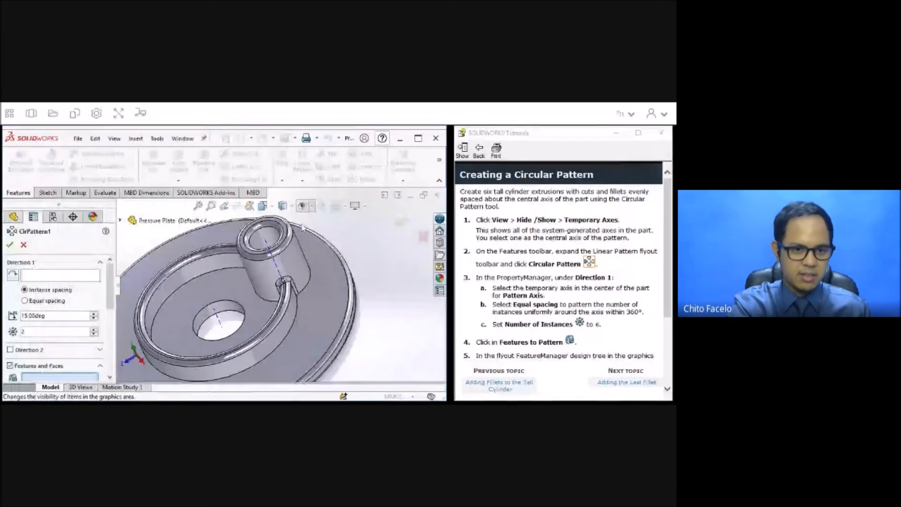
left_click(65, 279)
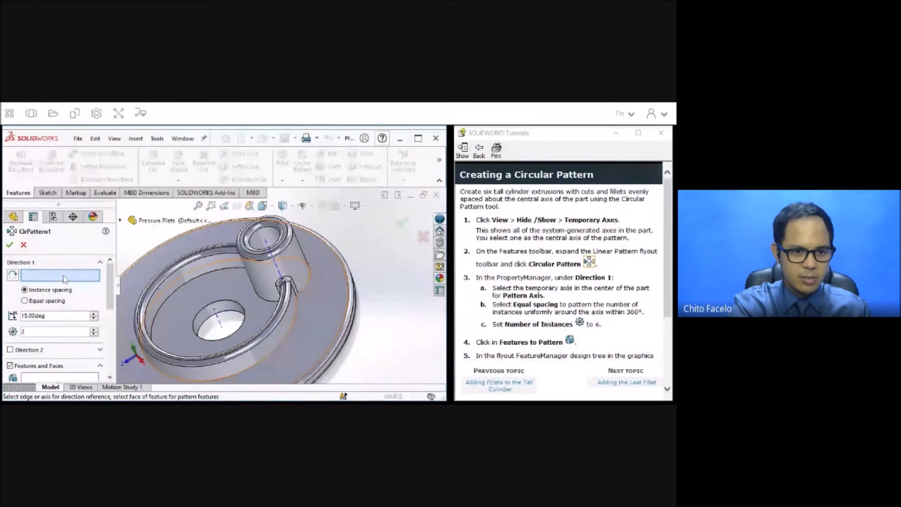
left_click(220, 323)
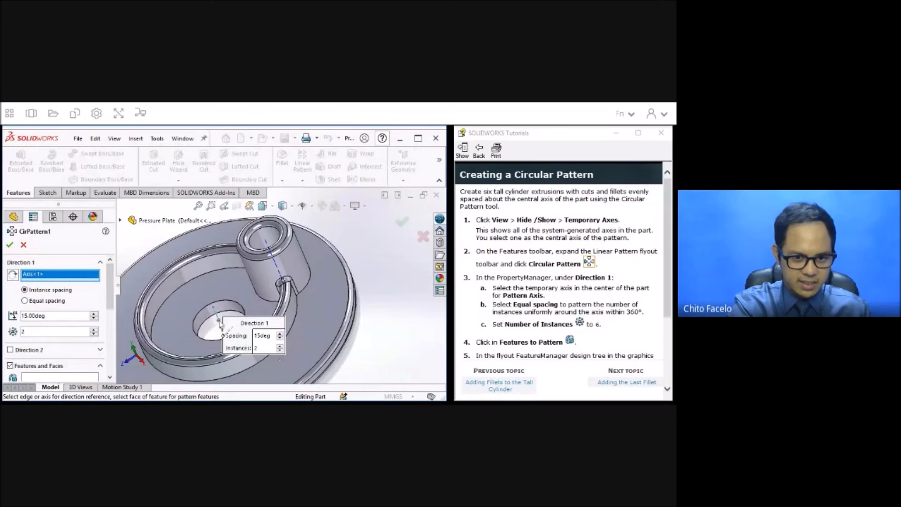
left_click(51, 331)
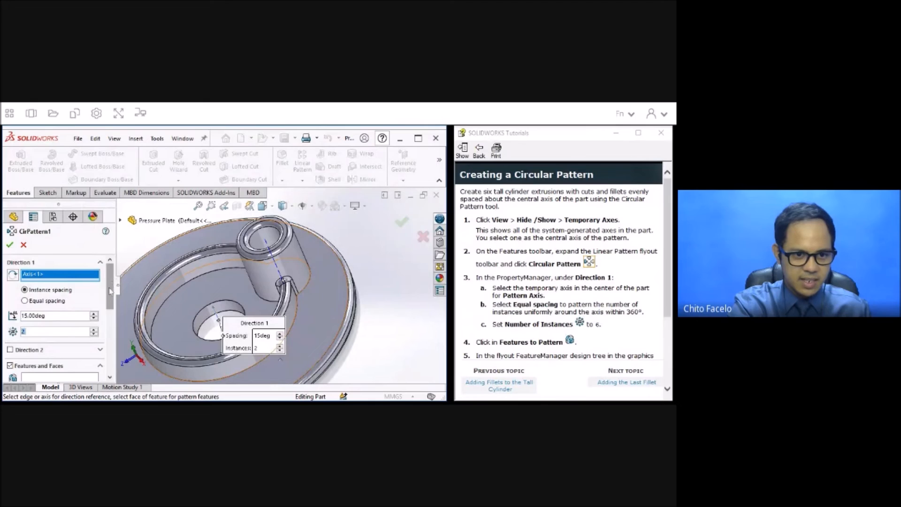
Choose the tall cylinder's boss, fillet and hole cut as the features to pattern.
scroll(110, 290, "down", 5)
left_click(98, 307)
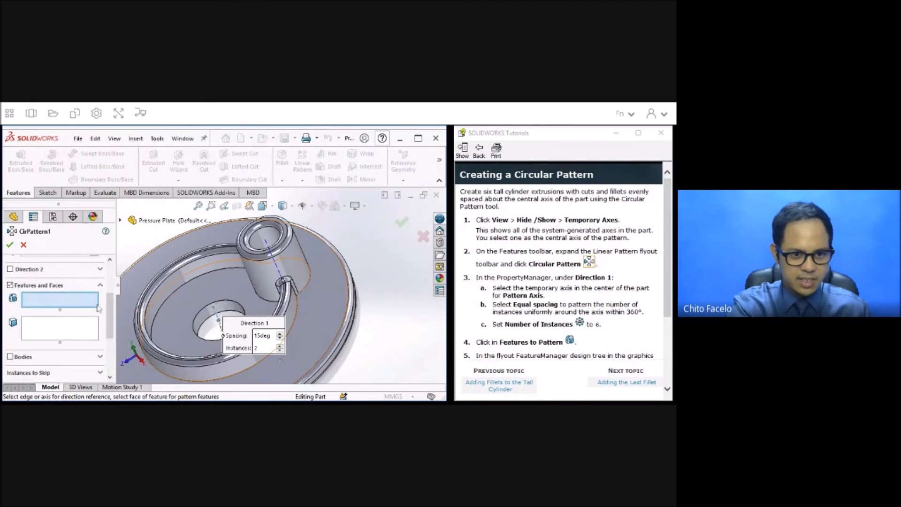
left_click(292, 266)
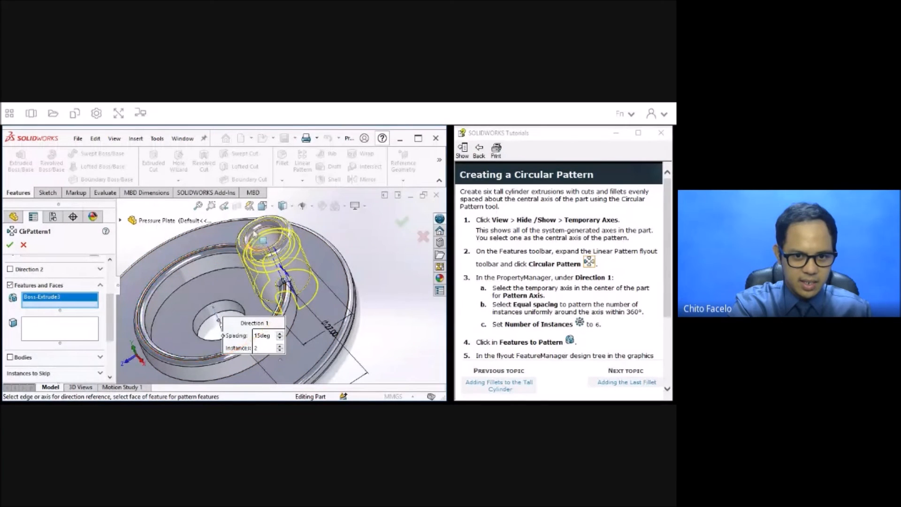
left_click(254, 234)
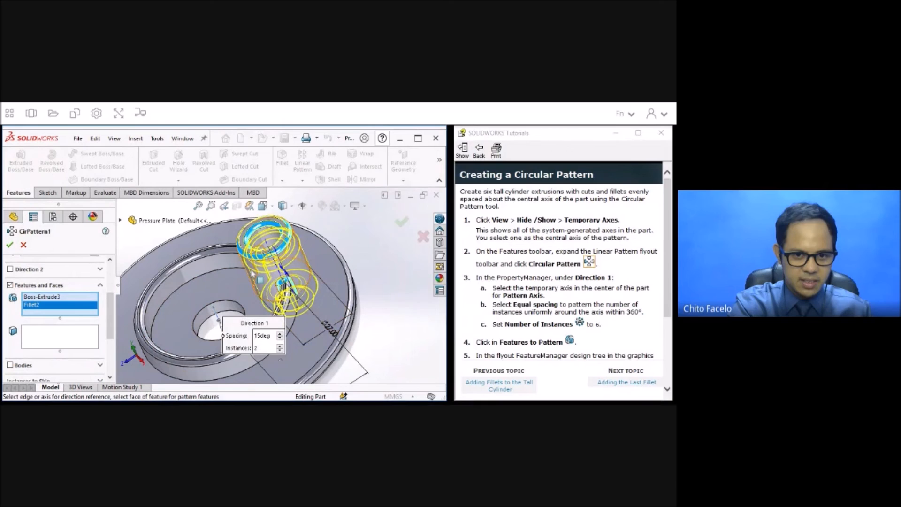
left_click(267, 239)
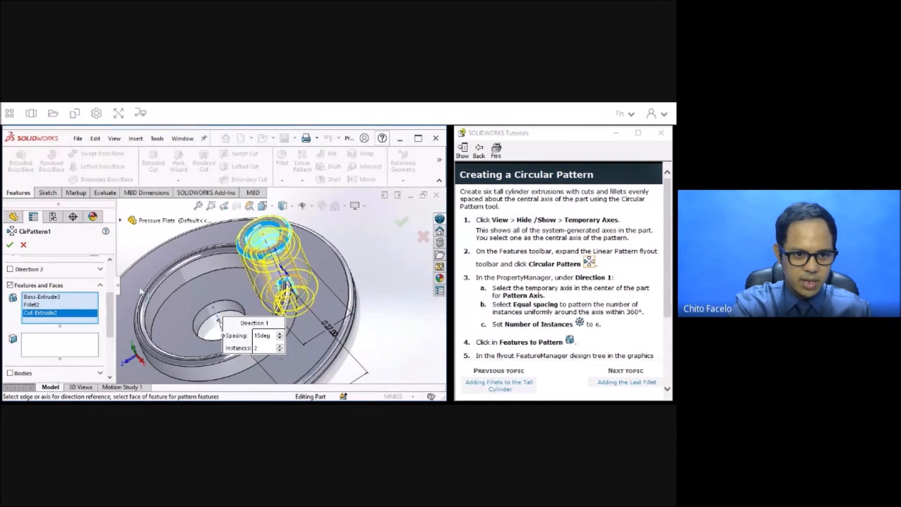
Set the circular pattern's number of instances to 6.
left_click_drag(111, 310, 111, 268)
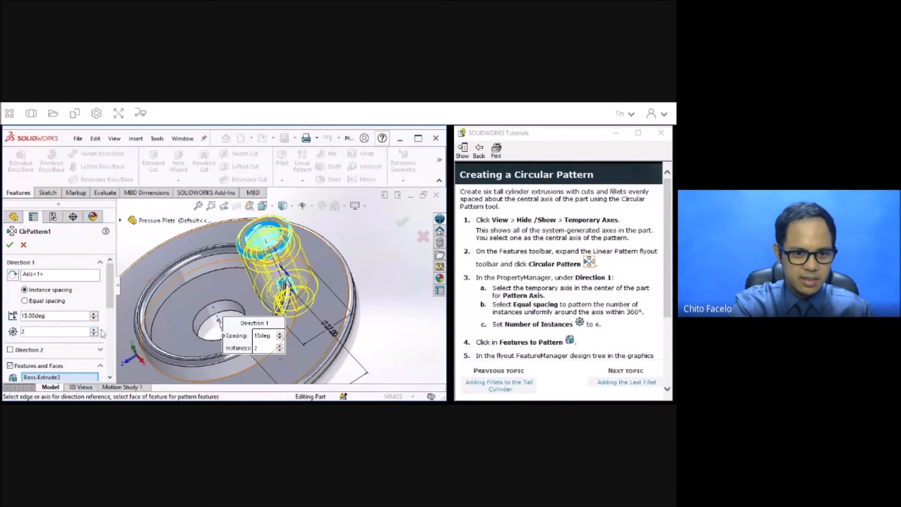
left_click(94, 330)
left_click(94, 329)
left_click(94, 330)
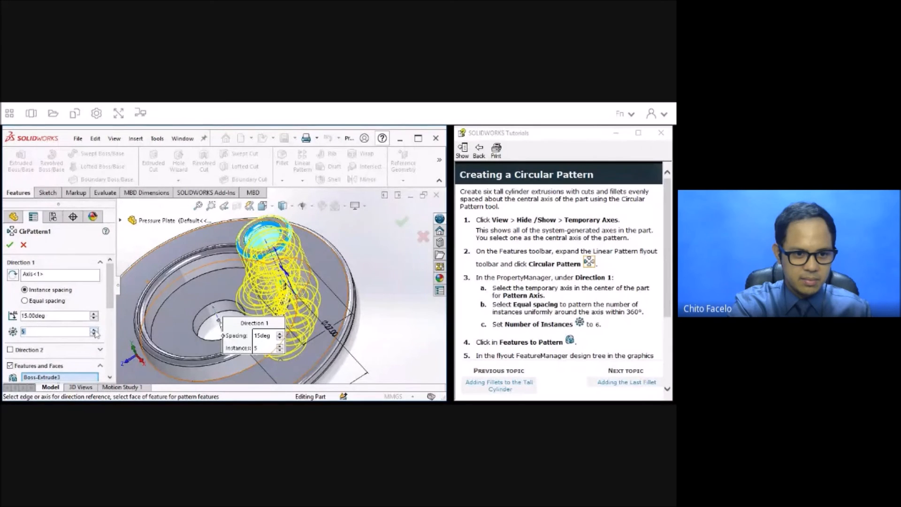
left_click(94, 330)
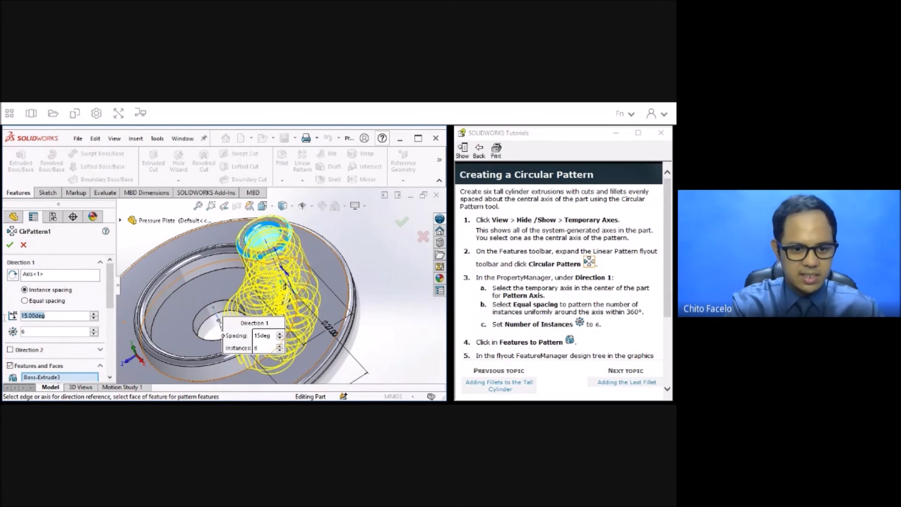
Try to set the pattern's angle to 360 degrees with instance spacing.
type("360")
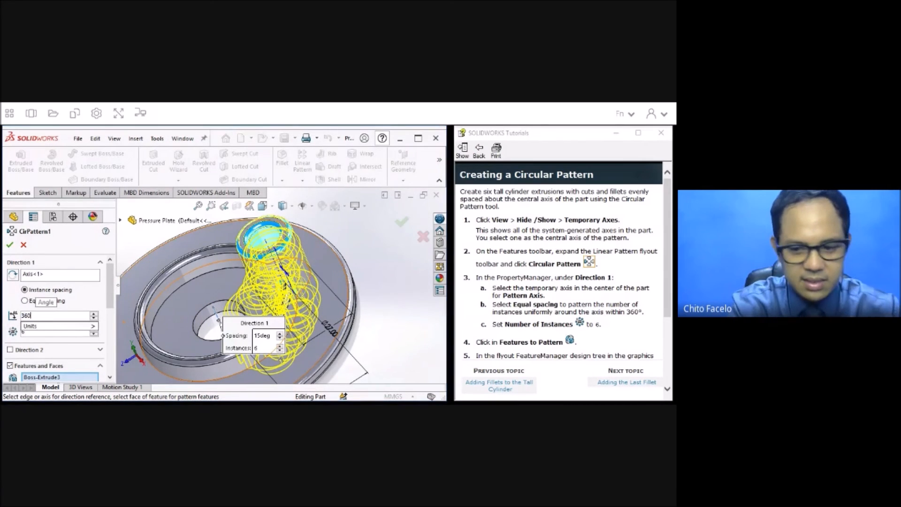
key("Return")
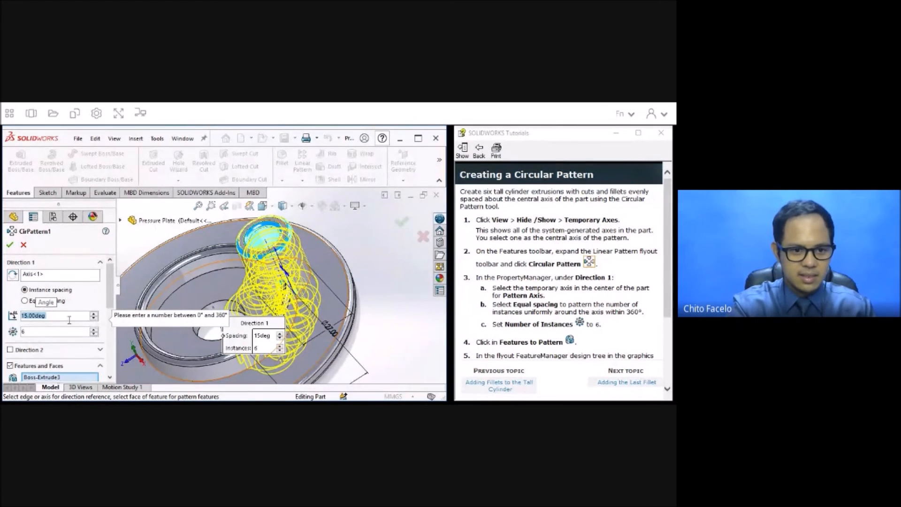
left_click(56, 314)
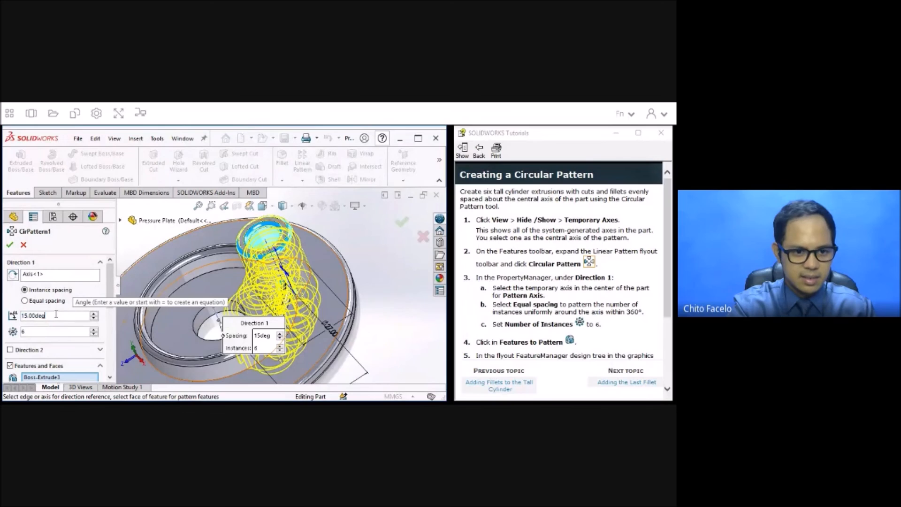
left_click(25, 315)
key("BackSpace")
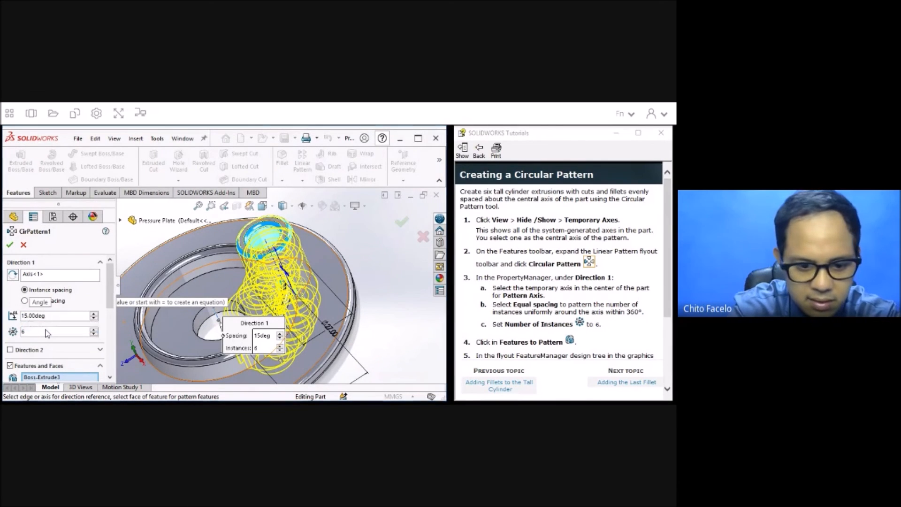
type("3")
key("Delete")
type("60")
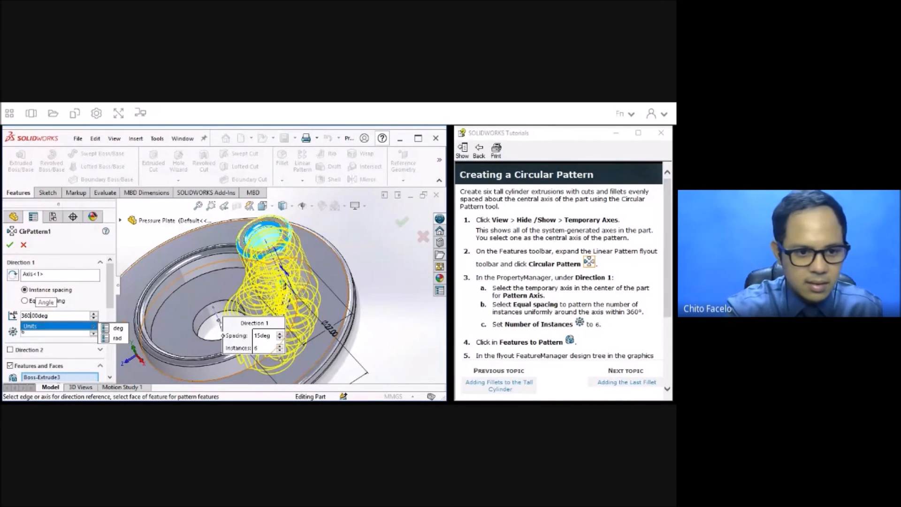
key("Return")
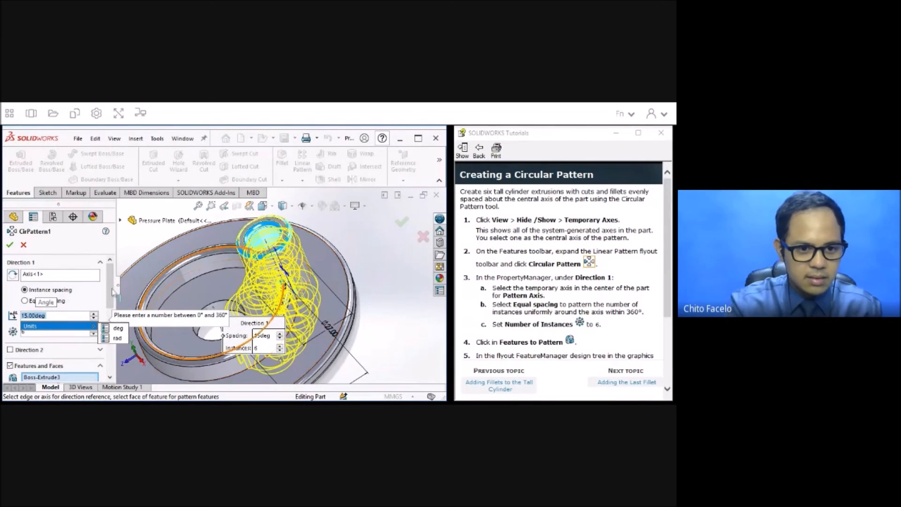
left_click(112, 288)
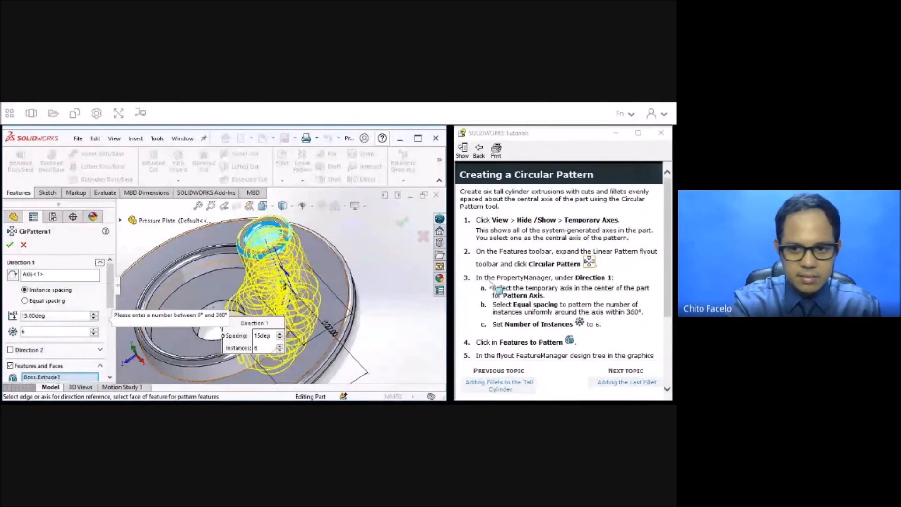
Check the tutorial's spacing instructions, switch the pattern to equal spacing over 360 degrees and create it.
scroll(558, 286, "down", 2)
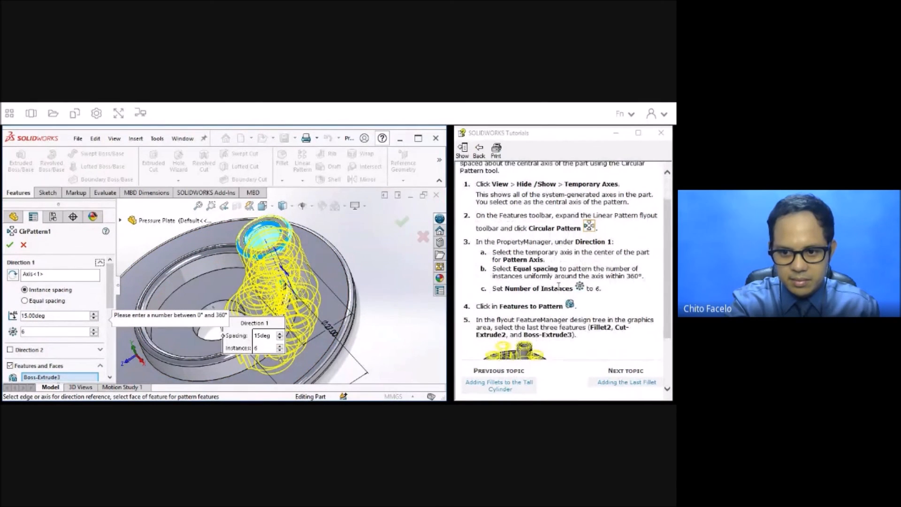
scroll(558, 285, "down", 3)
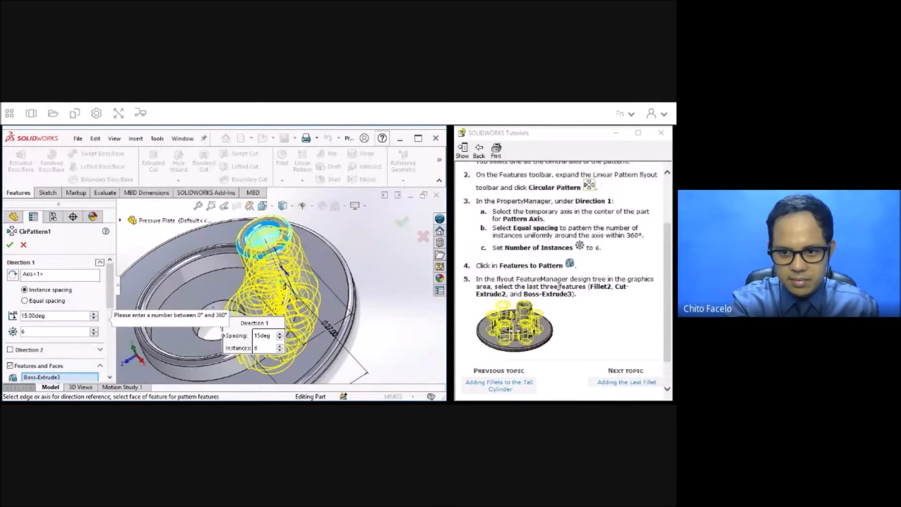
scroll(558, 286, "up", 2)
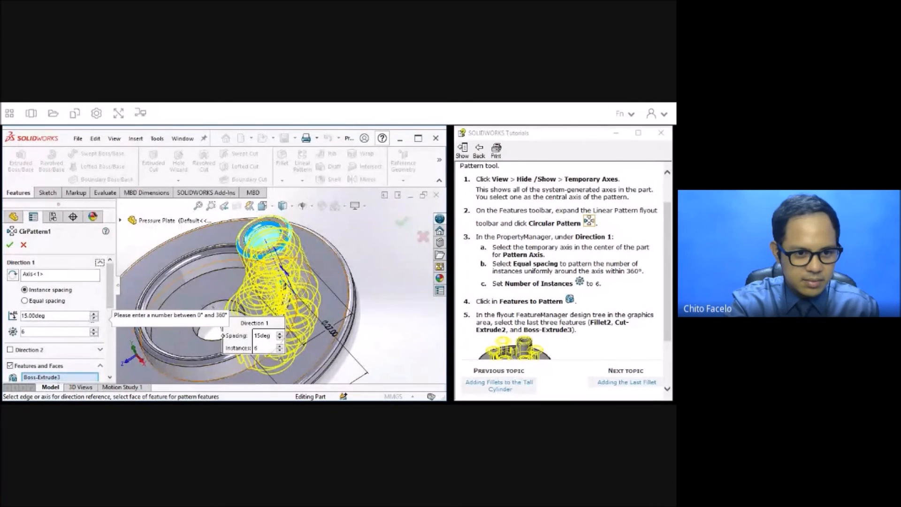
left_click(38, 302)
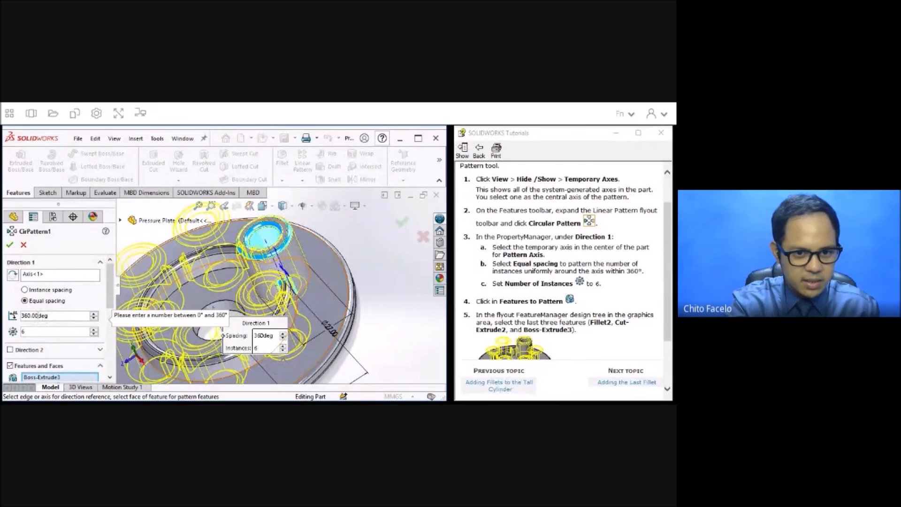
middle_click_drag(386, 283, 408, 278)
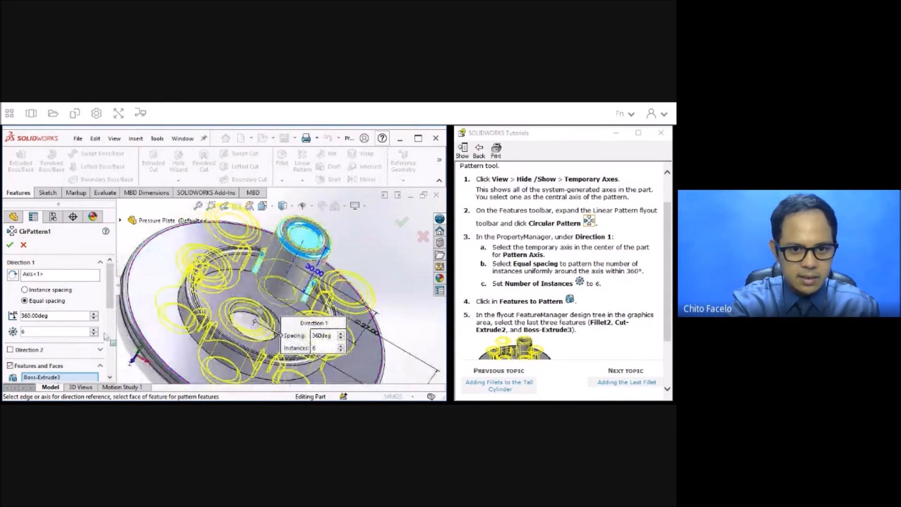
left_click_drag(111, 290, 111, 361)
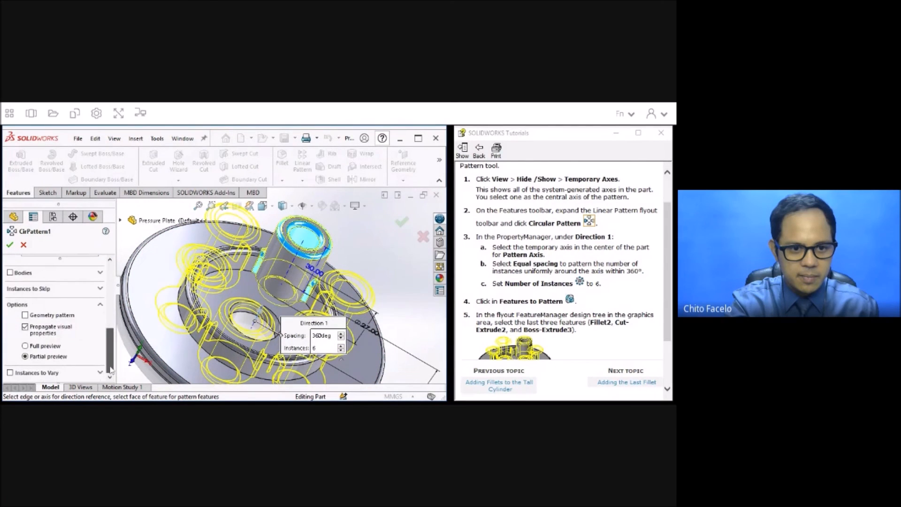
left_click(10, 245)
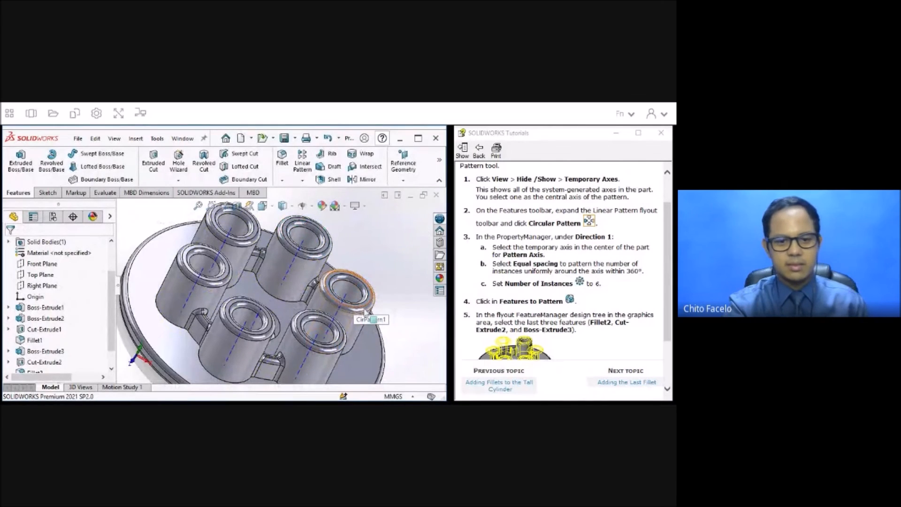
Inspect the six patterned cylinders and advance the tutorial to Adding the Last Fillet.
middle_click_drag(387, 293, 366, 300)
scroll(605, 304, "down", 3)
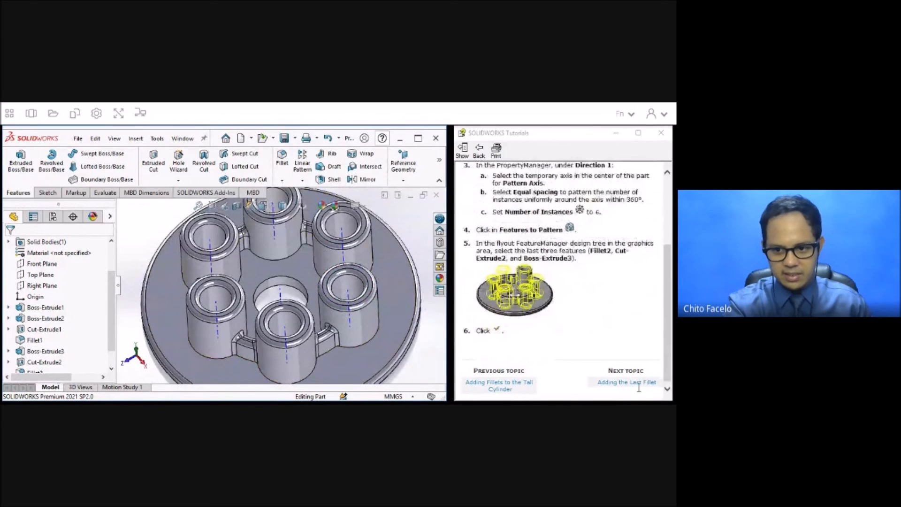
left_click(627, 383)
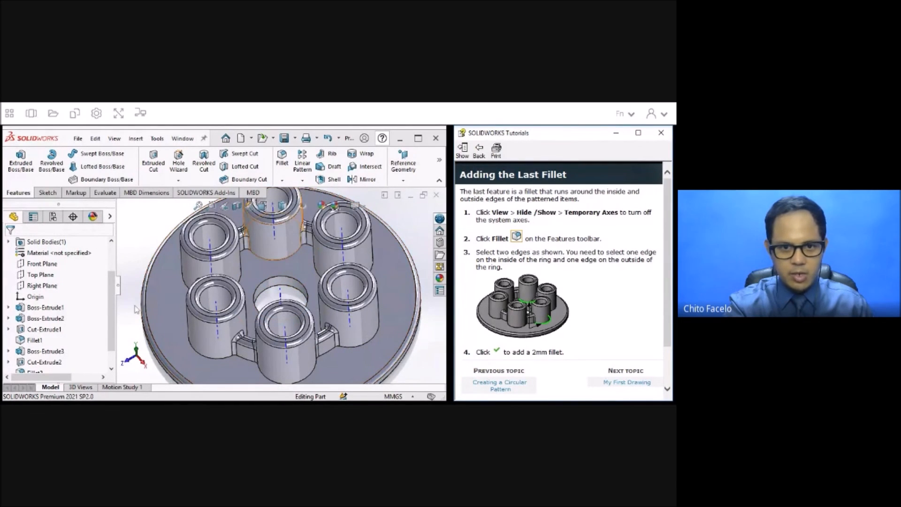
Fillet one inner and one outer base edge of the patterned ring with a 2 mm radius and tangent propagation.
left_click(282, 157)
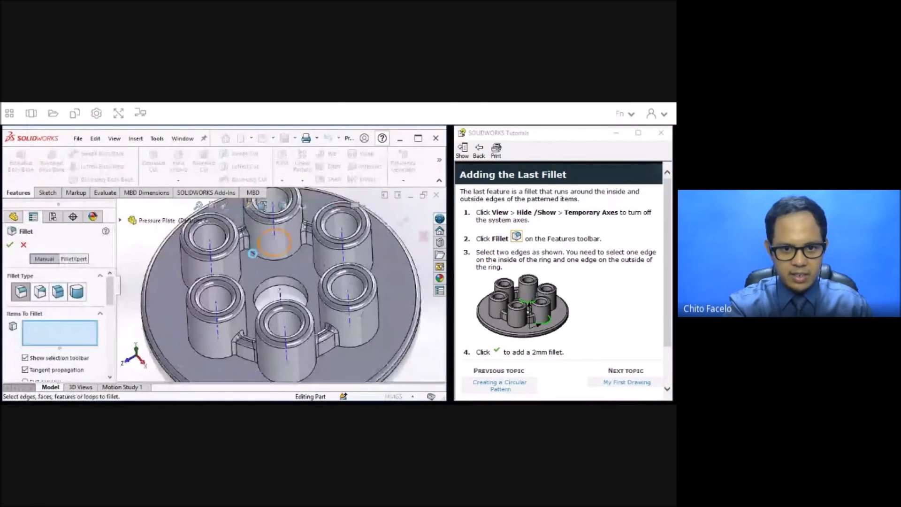
left_click(257, 258)
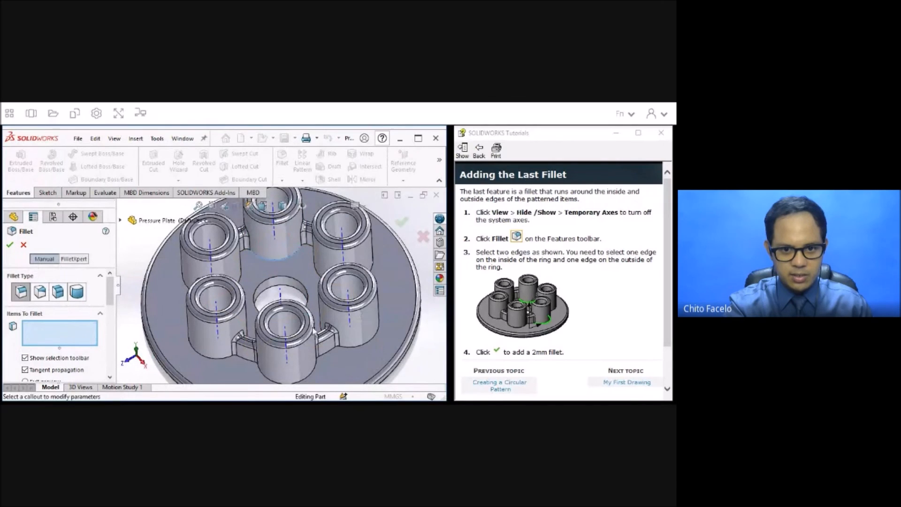
left_click(330, 356)
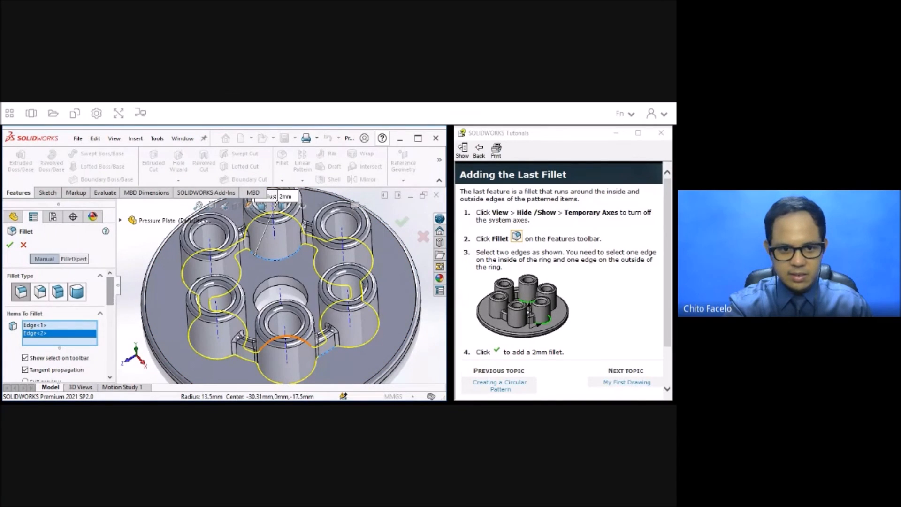
scroll(113, 326, "down", 5)
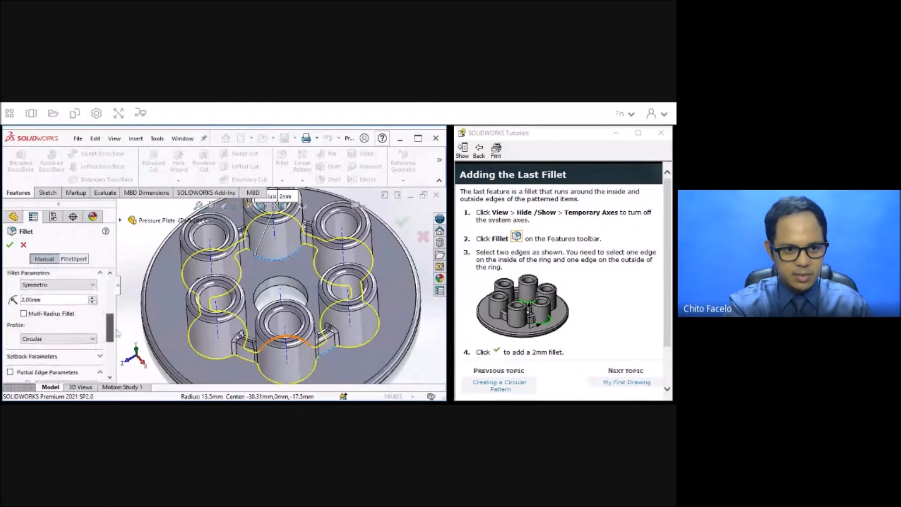
left_click(9, 245)
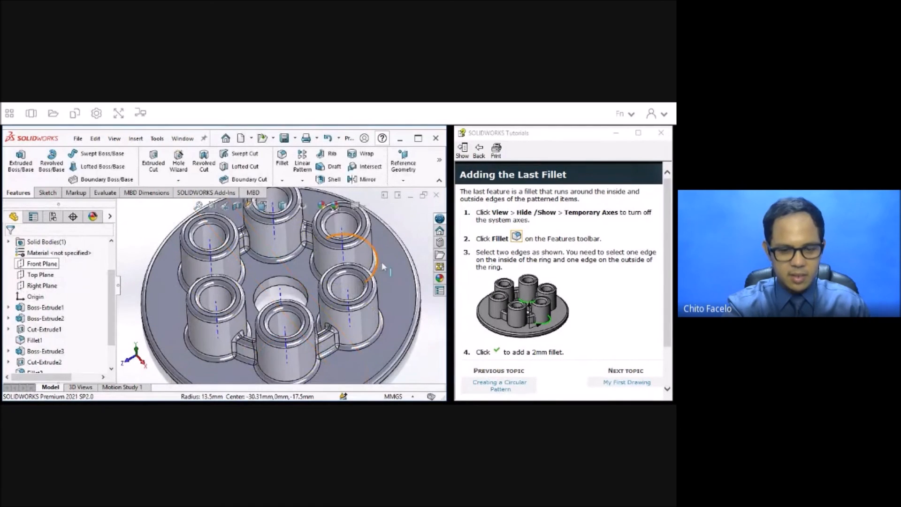
Read the tutorial's last instruction and save the completed pressure plate part.
scroll(606, 310, "down", 3)
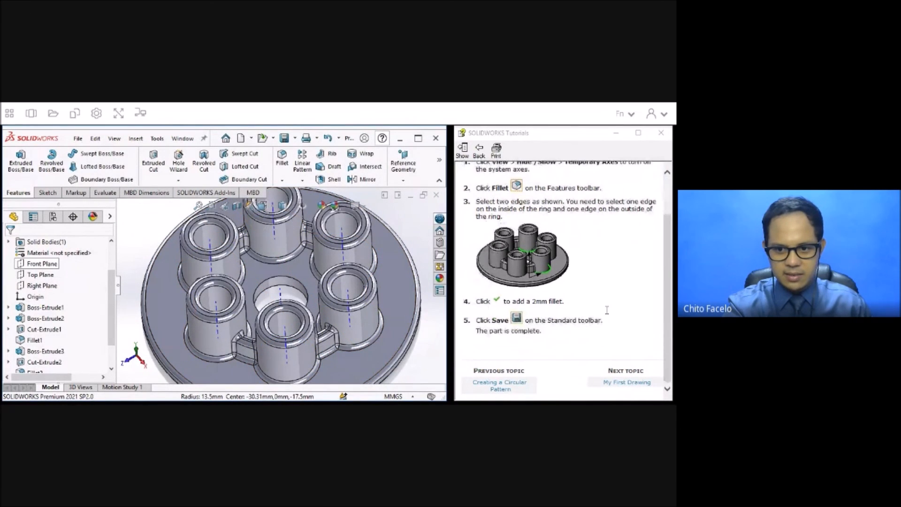
left_click(78, 138)
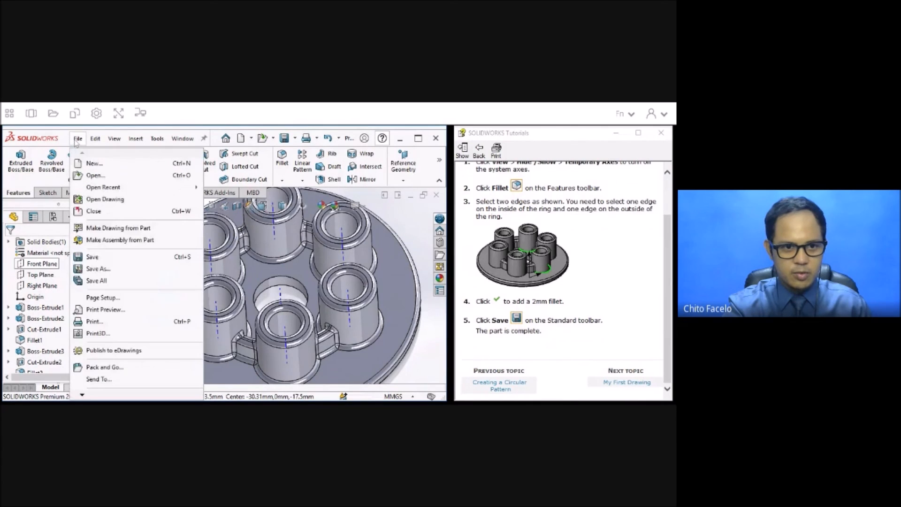
left_click(92, 256)
Set the display style to shaded without edges and inspect the finished pressure plate from several angles.
middle_click_drag(399, 286, 371, 272)
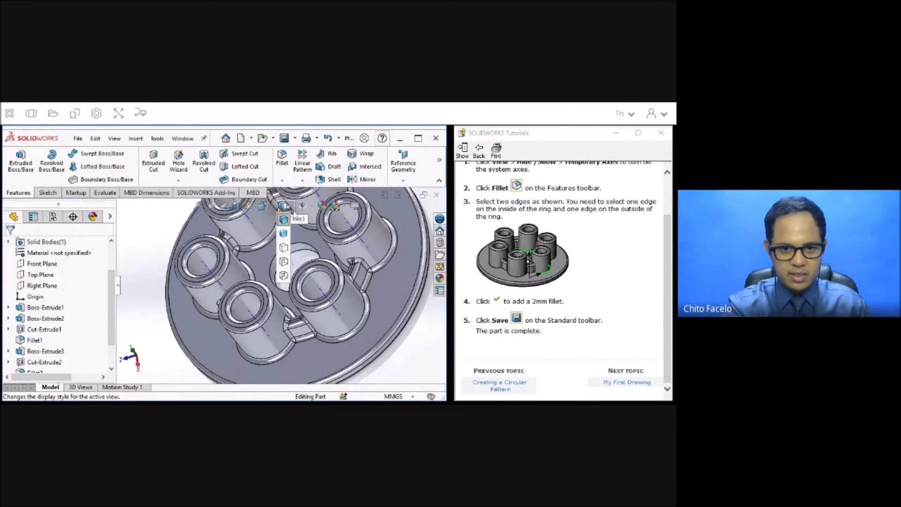
left_click(285, 233)
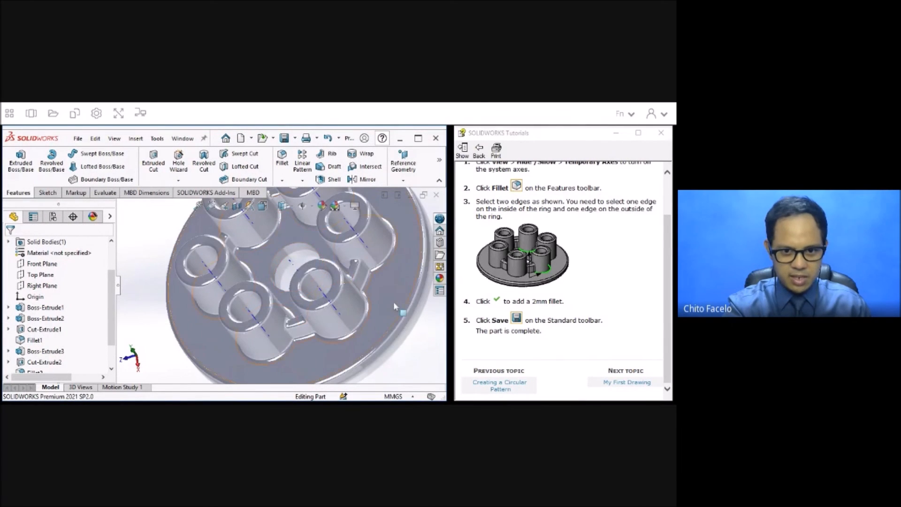
scroll(368, 265, "down", 2)
scroll(366, 264, "up", 2)
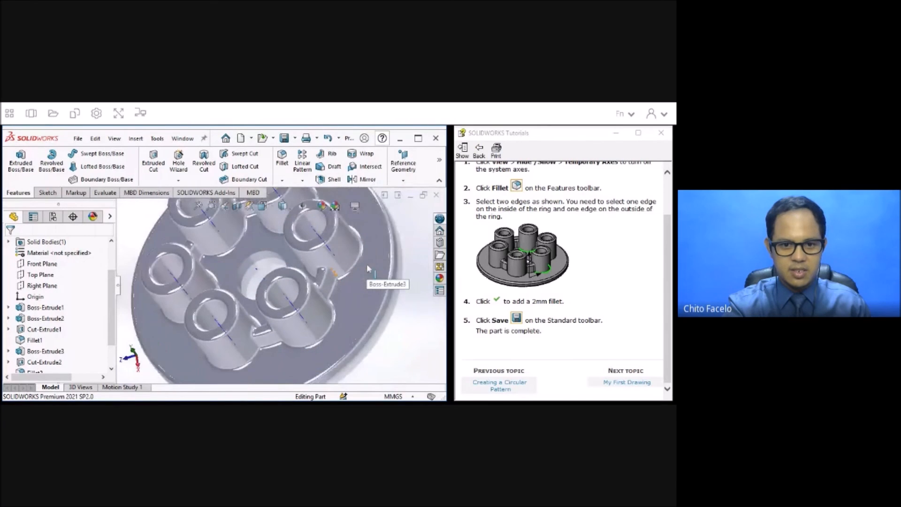
scroll(367, 266, "up", 2)
scroll(367, 266, "up", 1)
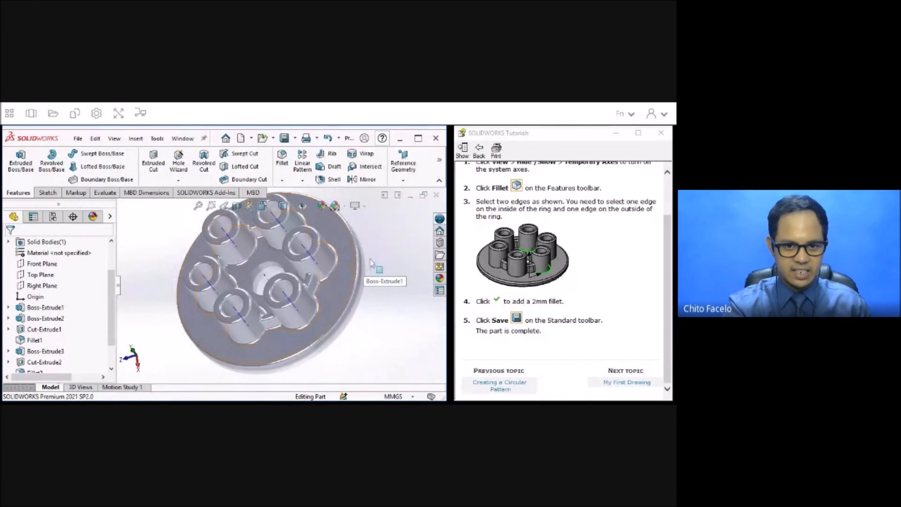
middle_click_drag(354, 264, 392, 247)
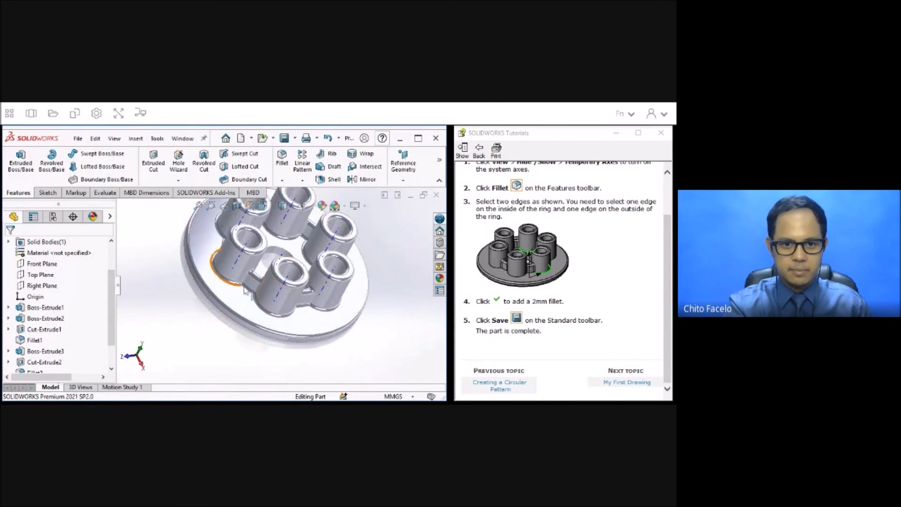
scroll(312, 231, "down", 3)
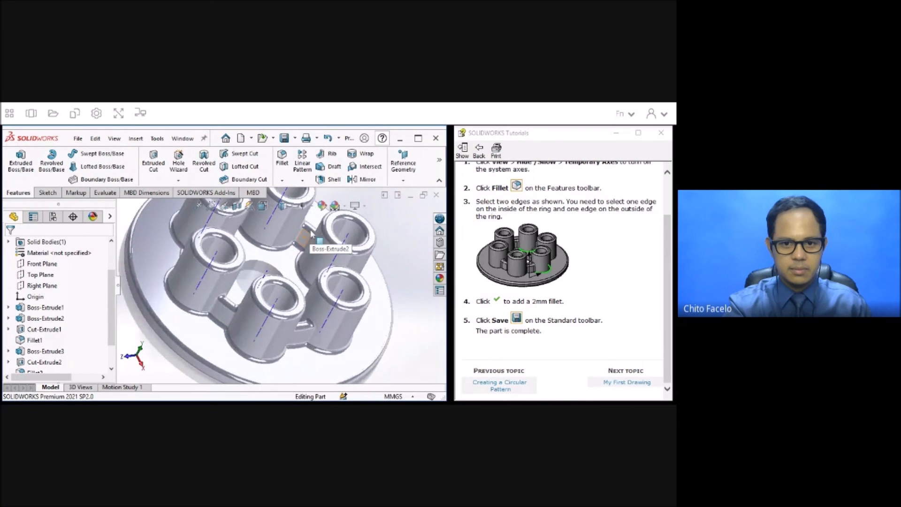
scroll(311, 232, "down", 3)
scroll(311, 233, "up", 6)
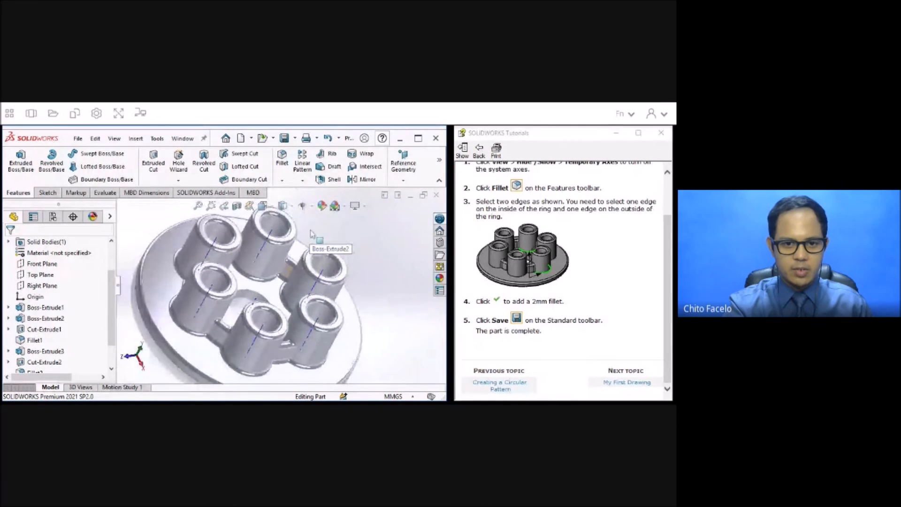
Publish the part to eDrawings with the Default configuration and accept the software license agreement.
left_click(78, 139)
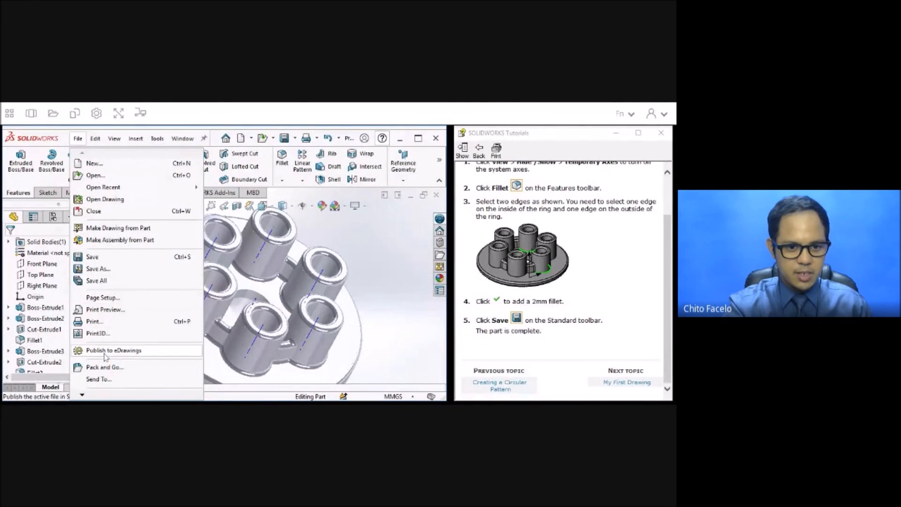
left_click(206, 348)
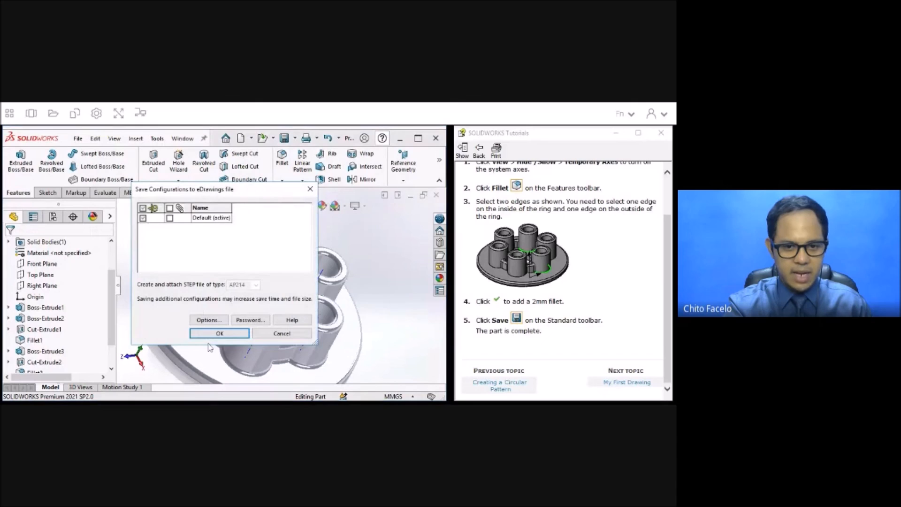
left_click(222, 331)
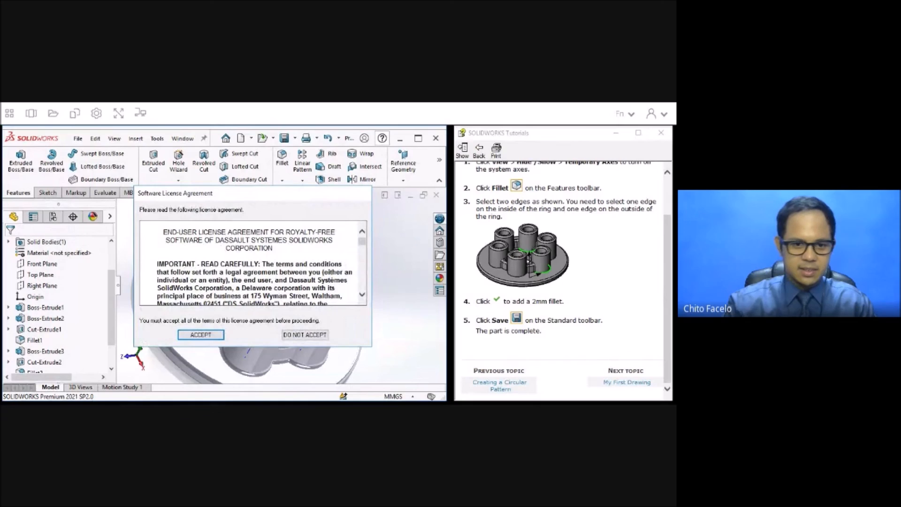
left_click(201, 334)
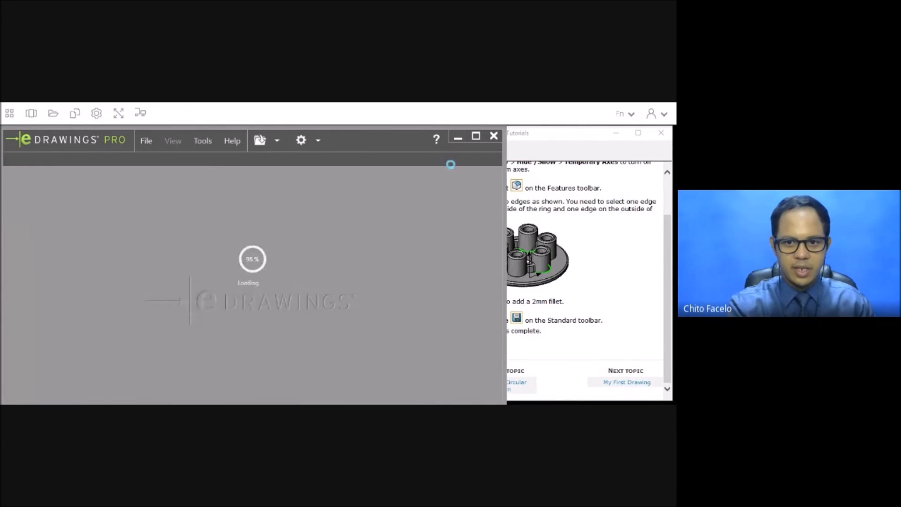
Maximize the eDrawings window and play the animation of the published pressure plate.
left_click(476, 138)
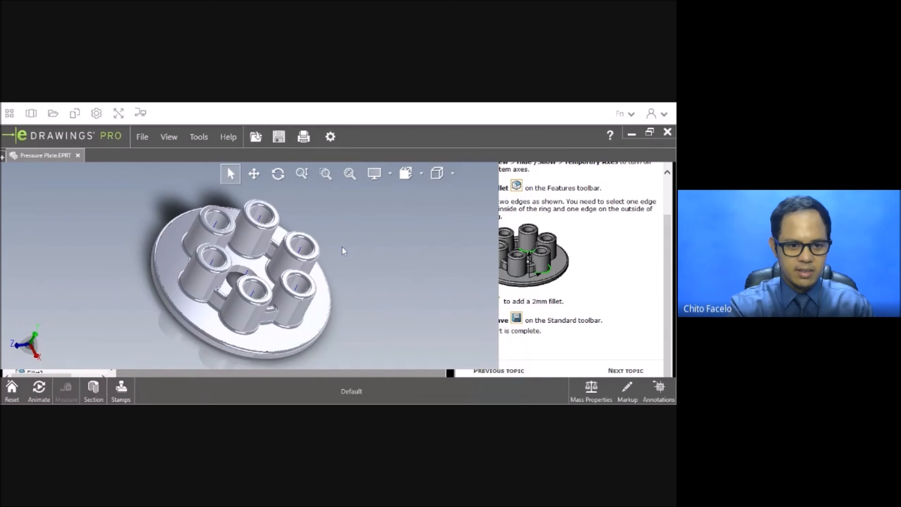
left_click(39, 390)
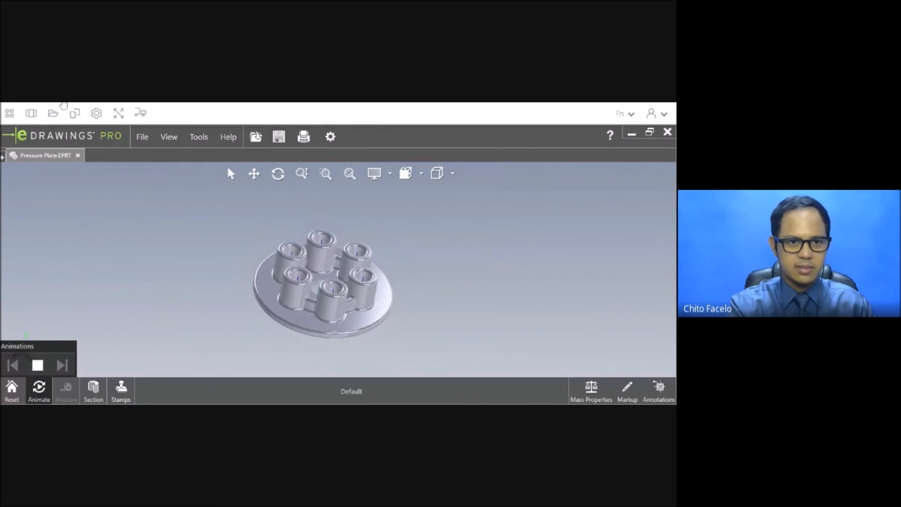